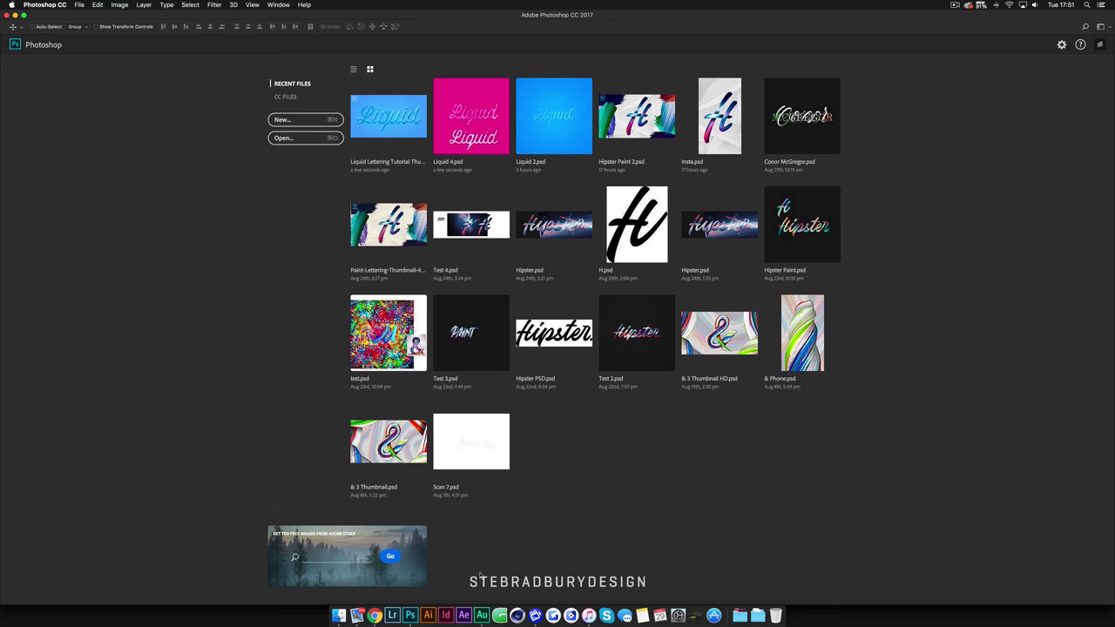
Create a new 4000 × 4000 pixel RGB document at 300 pixels/inch with a white background
{"action": "left_click", "coordinate": [81, 6]}
{"action": "left_click", "coordinate": [85, 19]}
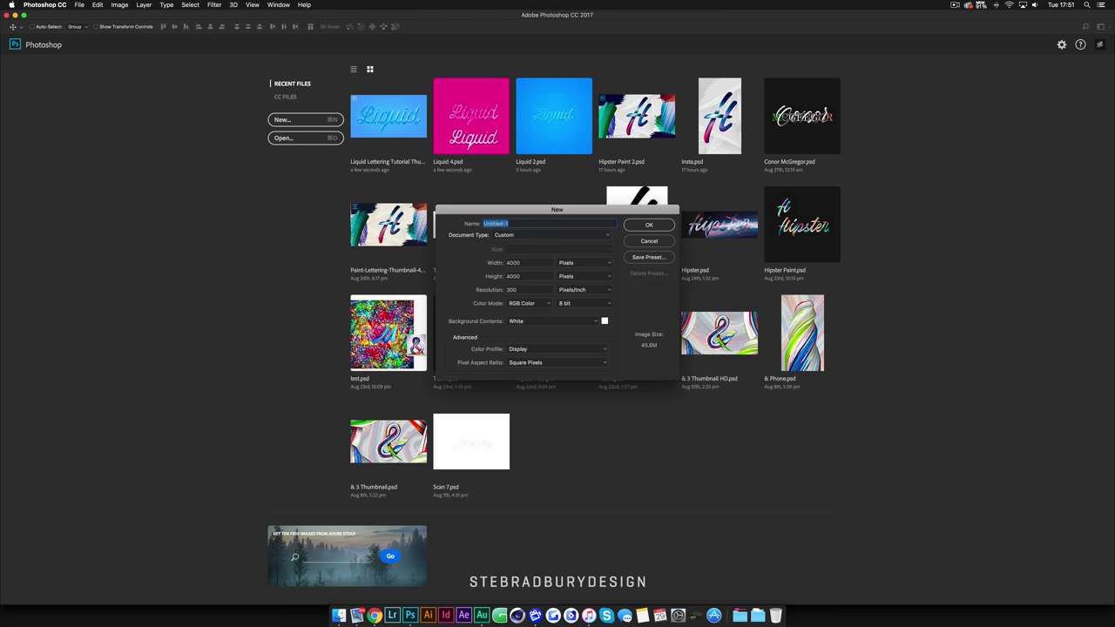
{"action": "left_click", "coordinate": [653, 224]}
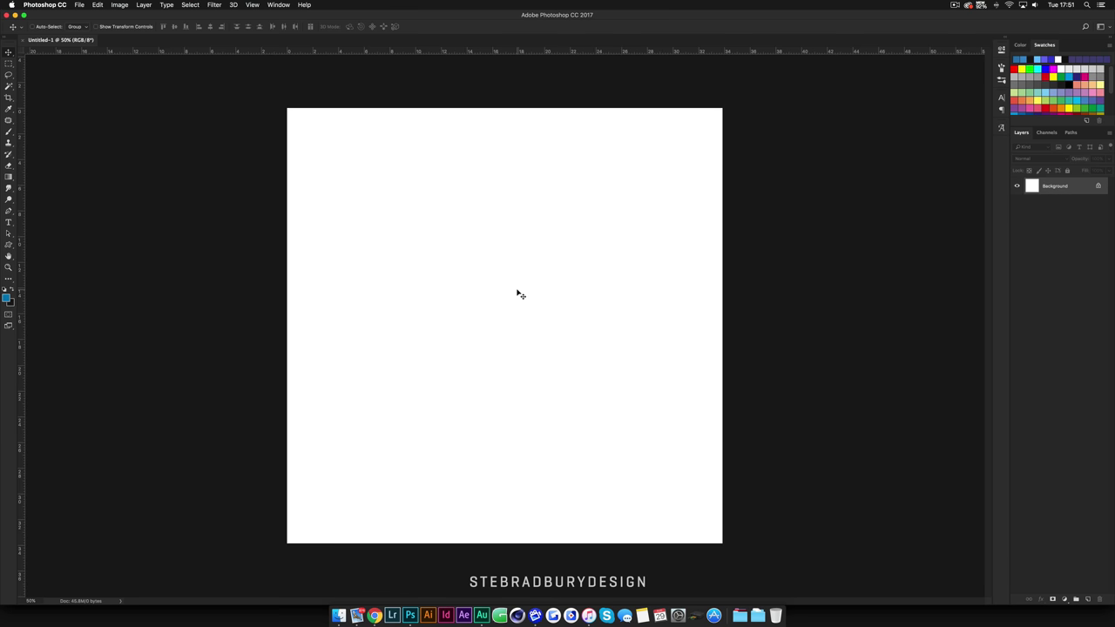
Add the word "Liquid" to the canvas as a text layer in the Monoline Script font
{"action": "key", "text": "t"}
{"action": "left_click", "coordinate": [467, 329]}
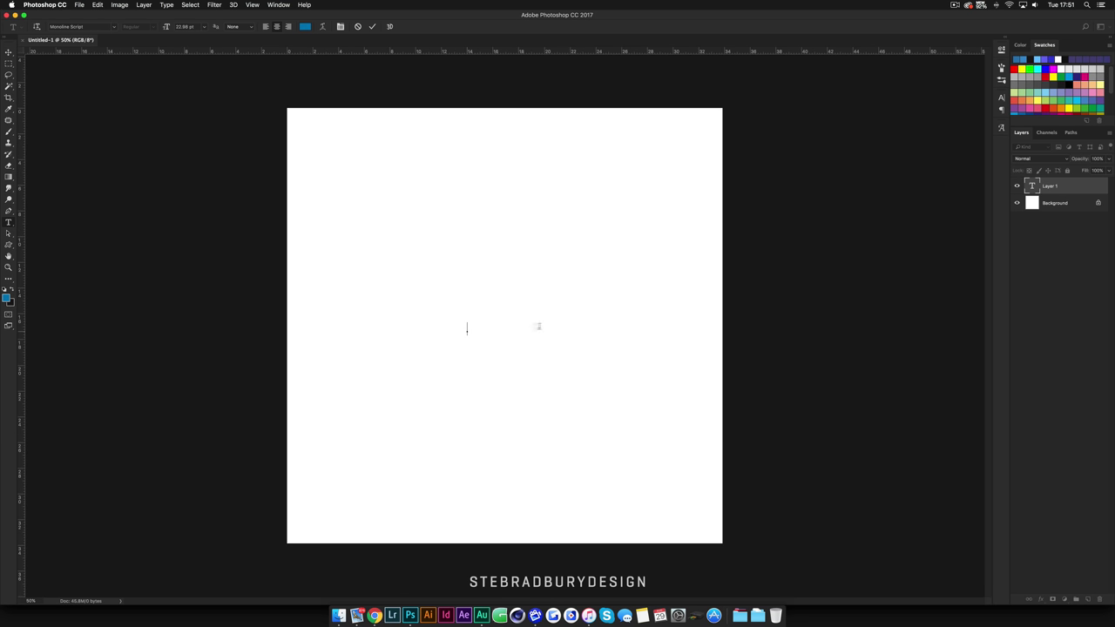
{"action": "type", "text": "Liquid"}
{"action": "left_click", "coordinate": [8, 53]}
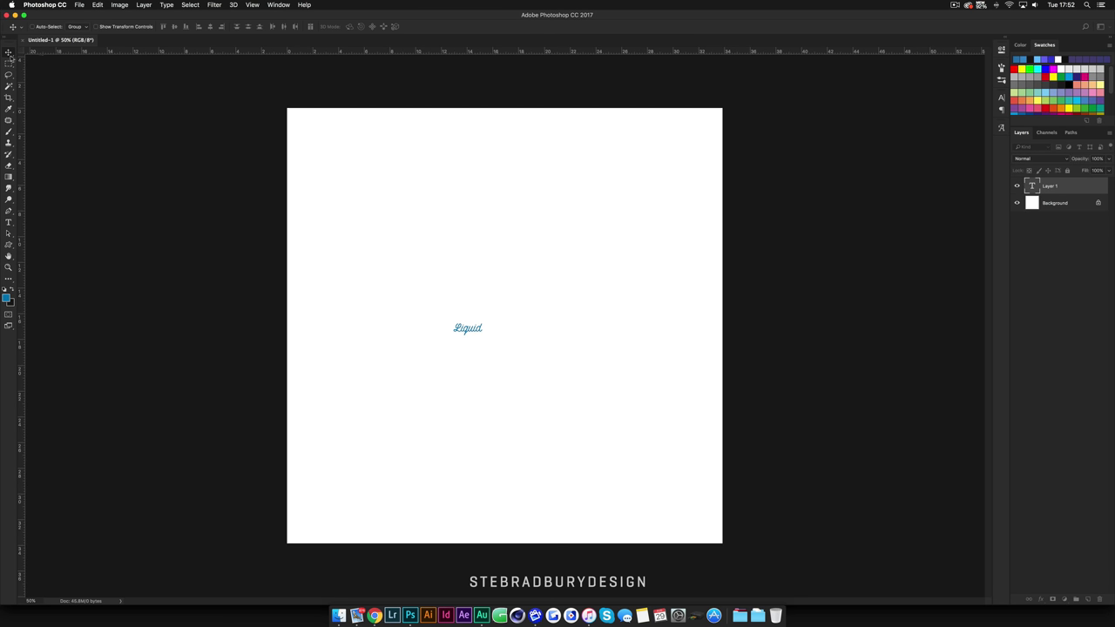
Enlarge the Liquid text to over half the canvas width and position it around the middle
{"action": "key", "text": "super+t"}
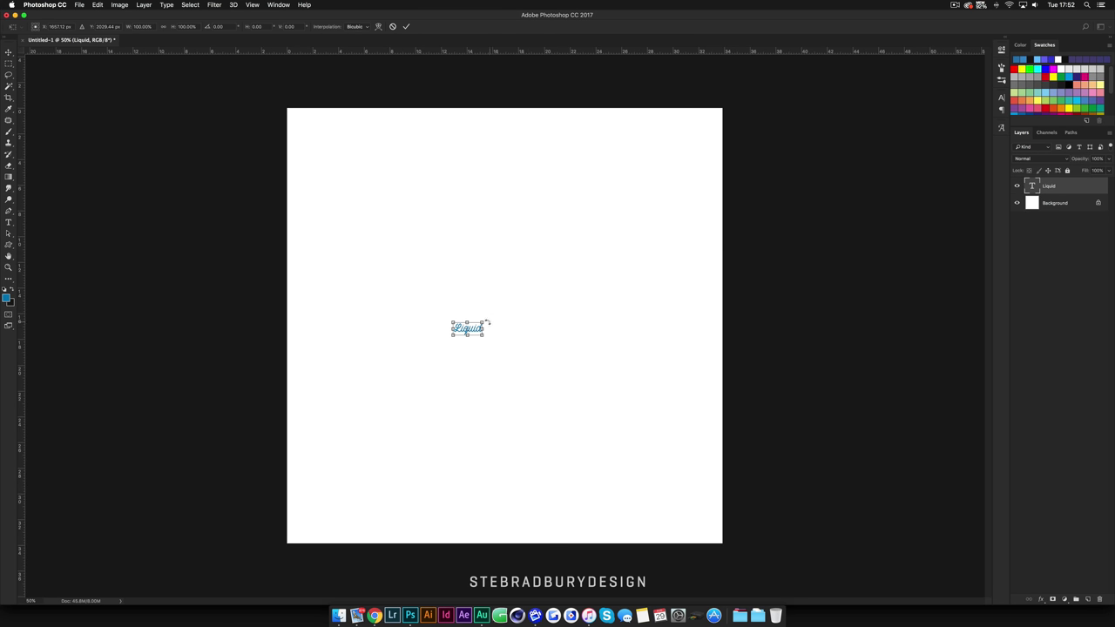
{"action": "left_click_drag", "start_coordinate": [484, 322], "coordinate": [734, 209]}
{"action": "left_click_drag", "start_coordinate": [652, 280], "coordinate": [587, 321]}
{"action": "key", "text": "Return"}
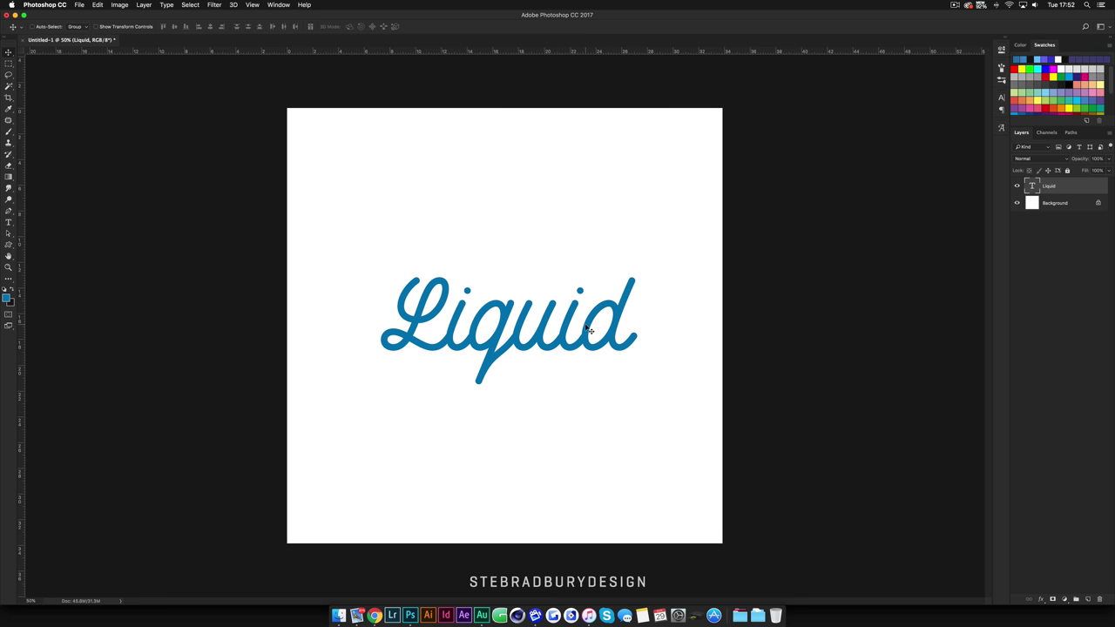
Recolor the whole Liquid text to dark gray 535353
{"action": "key", "text": "t"}
{"action": "left_click", "coordinate": [588, 322]}
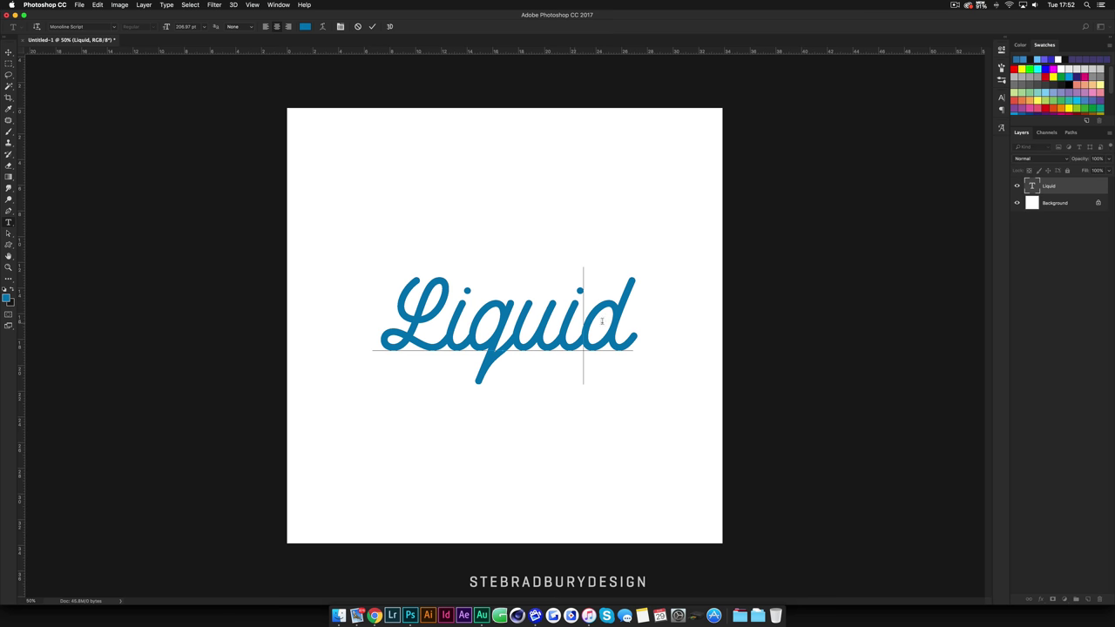
{"action": "left_click_drag", "start_coordinate": [602, 320], "coordinate": [283, 314]}
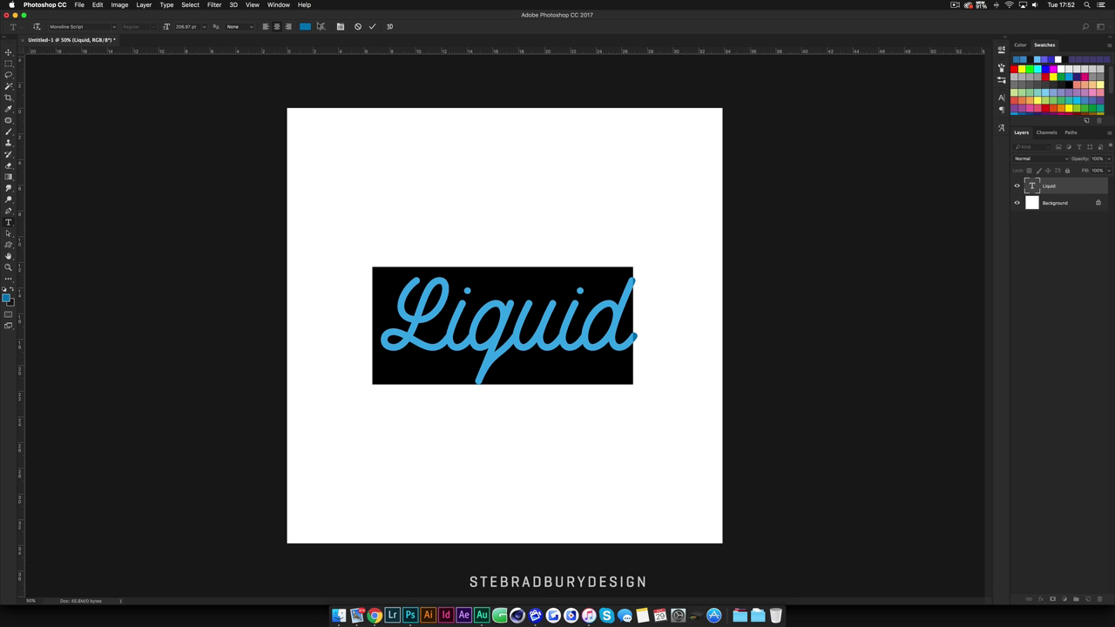
{"action": "left_click", "coordinate": [305, 27]}
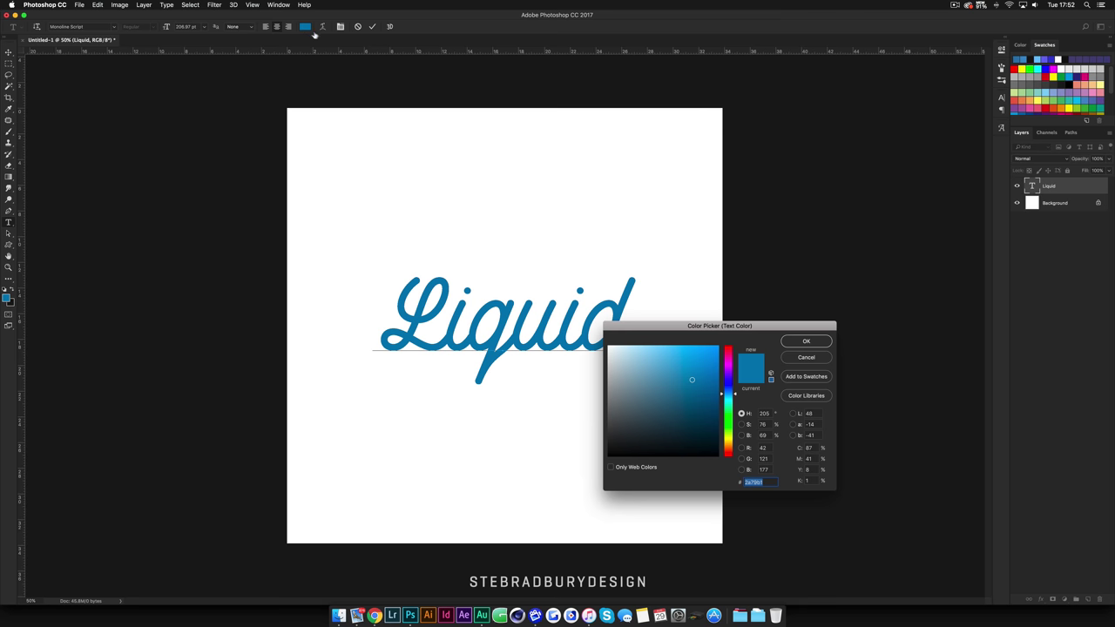
{"action": "type", "text": "053535"}
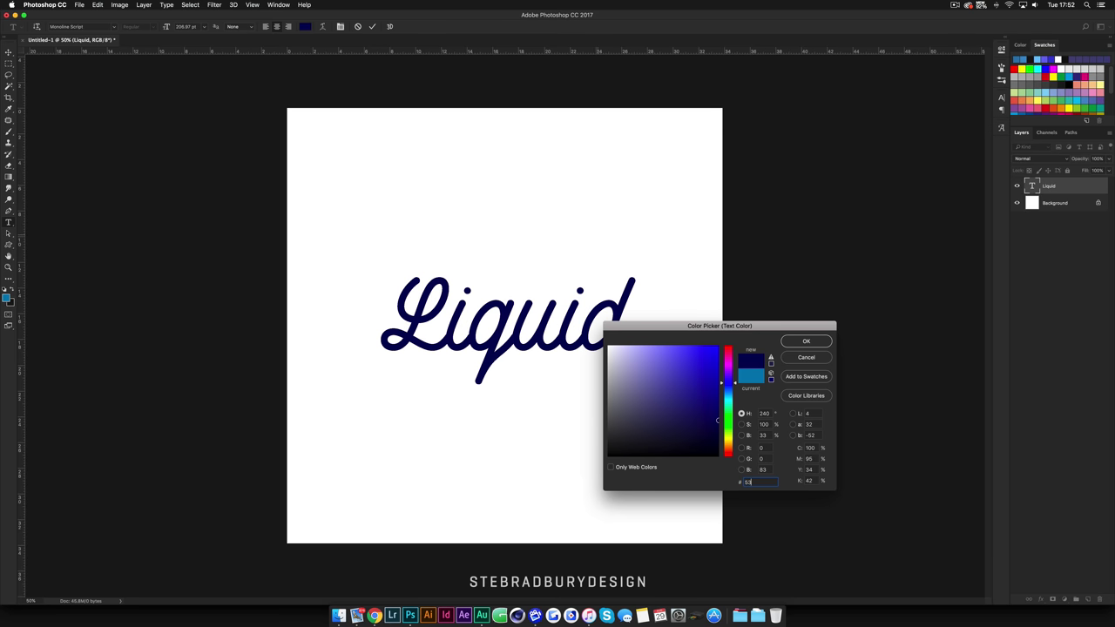
{"action": "type", "text": "3"}
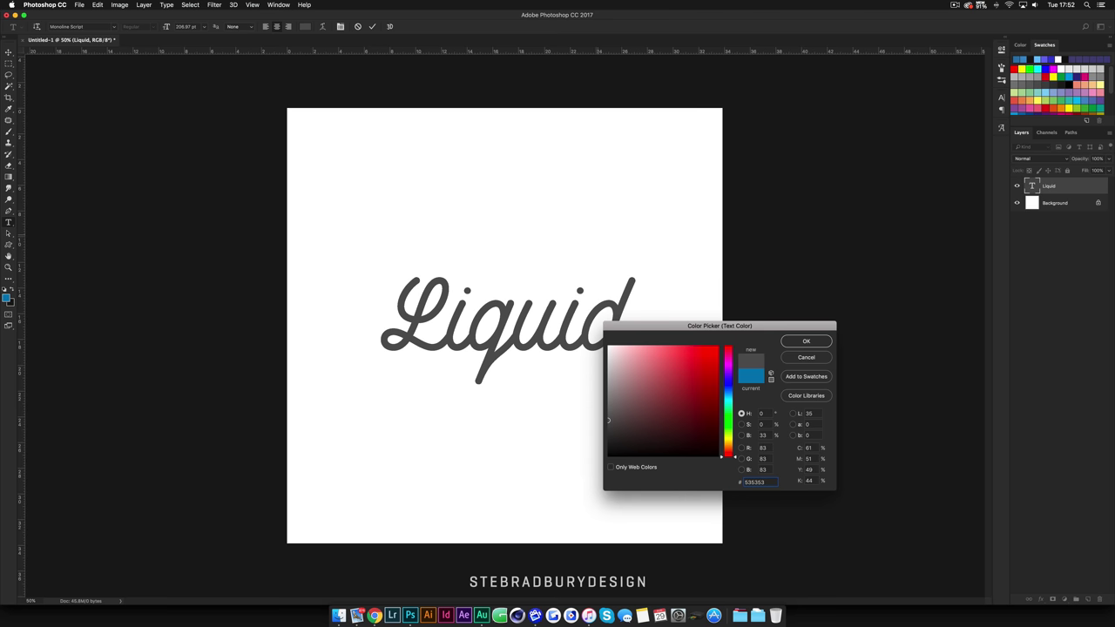
{"action": "key", "text": "Return"}
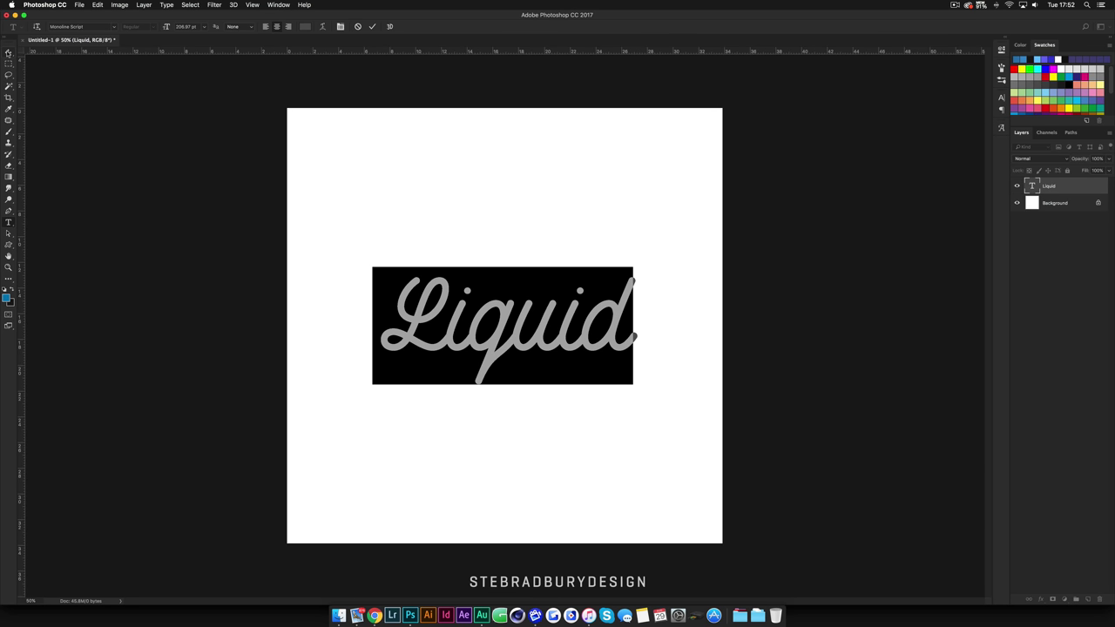
{"action": "key", "text": "super+Return"}
{"action": "key", "text": "v"}
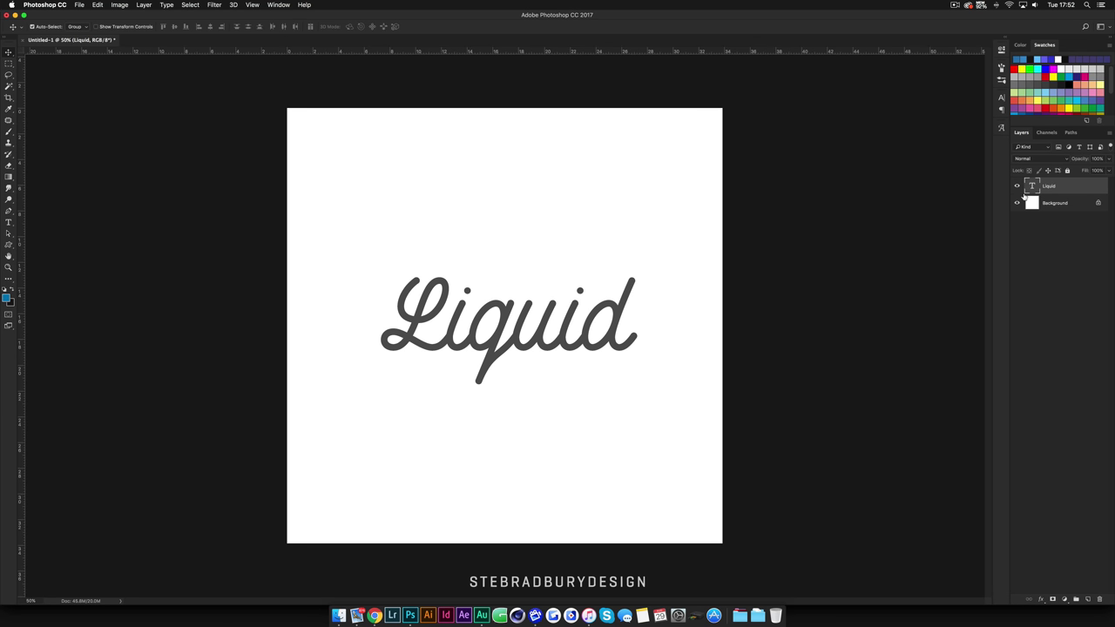
Make a rasterized copy of the Liquid text layer and hide the original text layer
{"action": "key", "text": "super+j"}
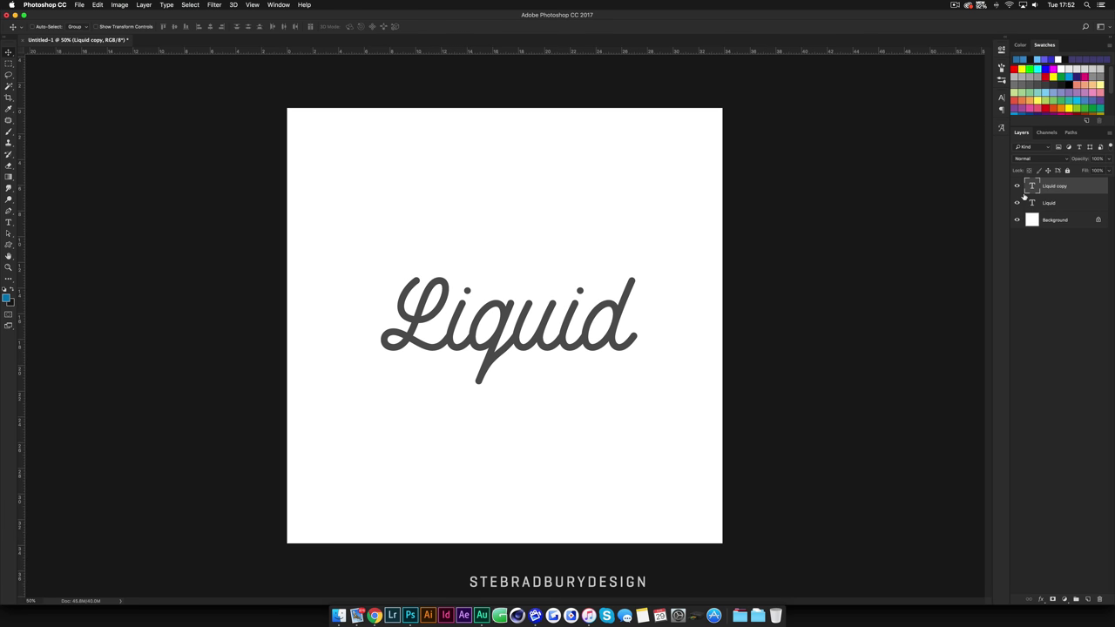
{"action": "left_click", "coordinate": [1016, 204]}
{"action": "right_click", "coordinate": [1052, 186]}
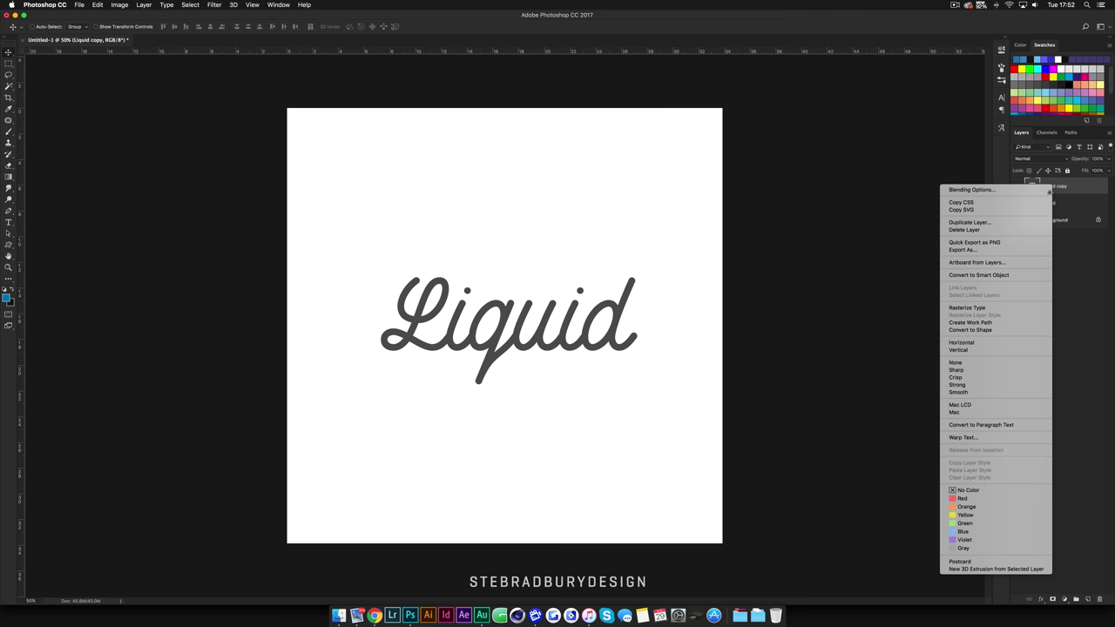
{"action": "left_click", "coordinate": [995, 308]}
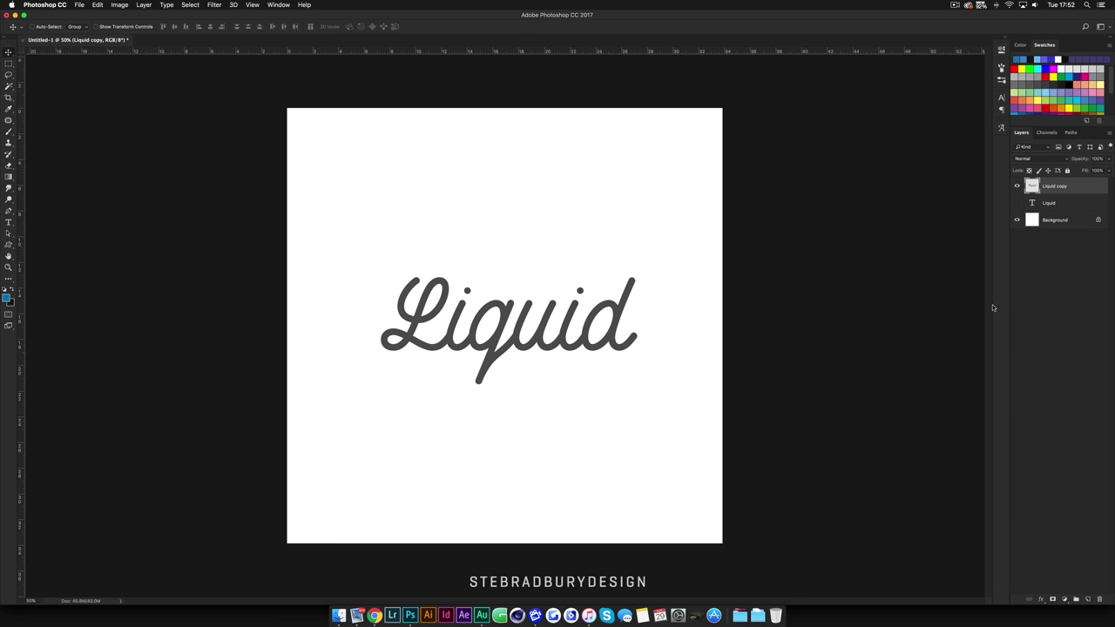
Duplicate the Blue channel within this document as "Blue copy"
{"action": "left_click", "coordinate": [1046, 133]}
{"action": "left_click", "coordinate": [1051, 198]}
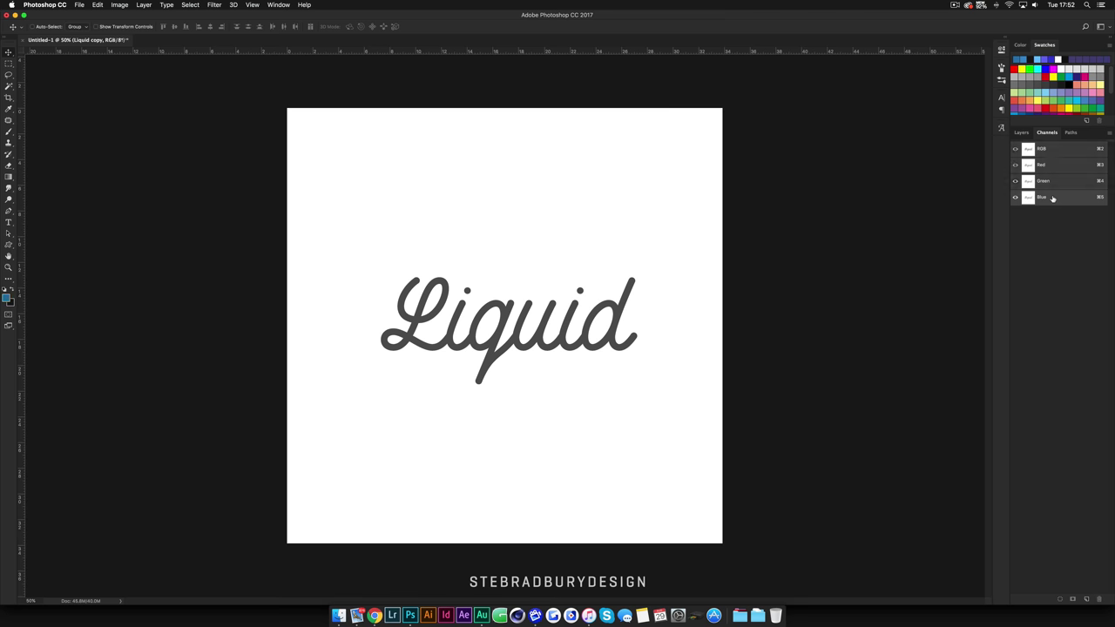
{"action": "right_click", "coordinate": [1054, 199]}
{"action": "left_click", "coordinate": [1022, 200]}
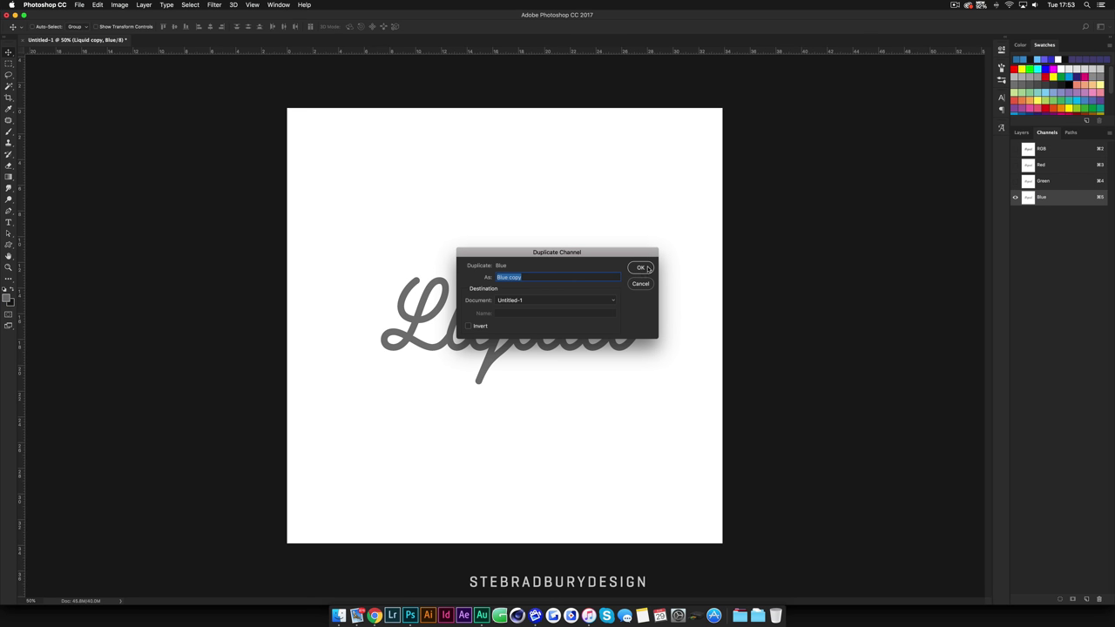
{"action": "left_click", "coordinate": [641, 268]}
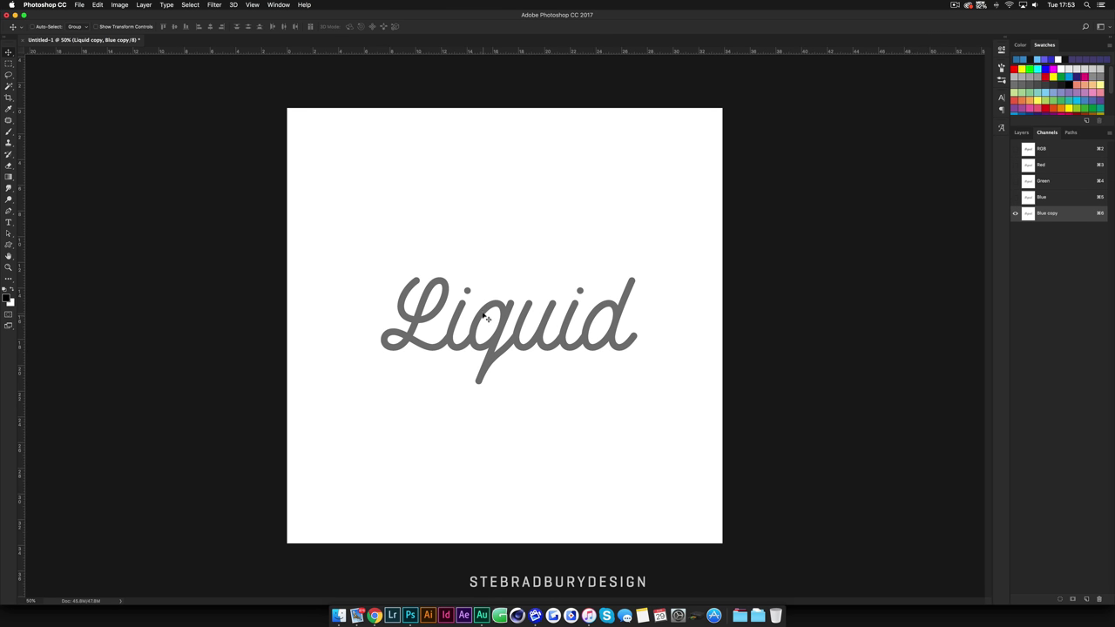
Apply a 25-pixel Gaussian Blur to the Blue copy channel, then show the RGB channels in its place
{"action": "left_click", "coordinate": [213, 4]}
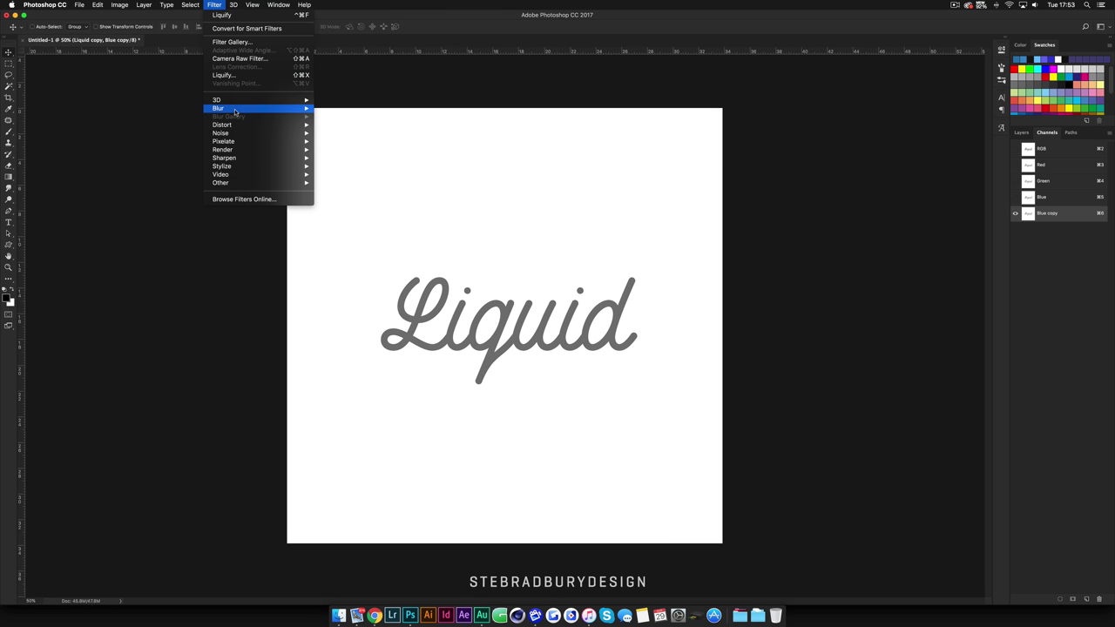
{"action": "mouse_move", "coordinate": [237, 111]}
{"action": "left_click", "coordinate": [343, 142]}
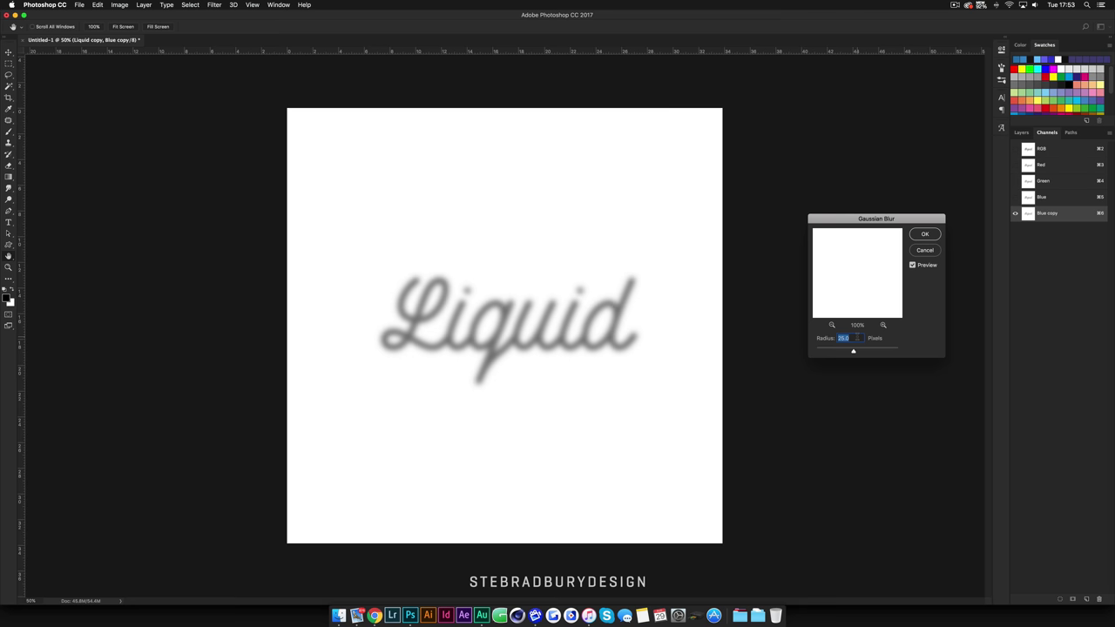
{"action": "left_click", "coordinate": [925, 234]}
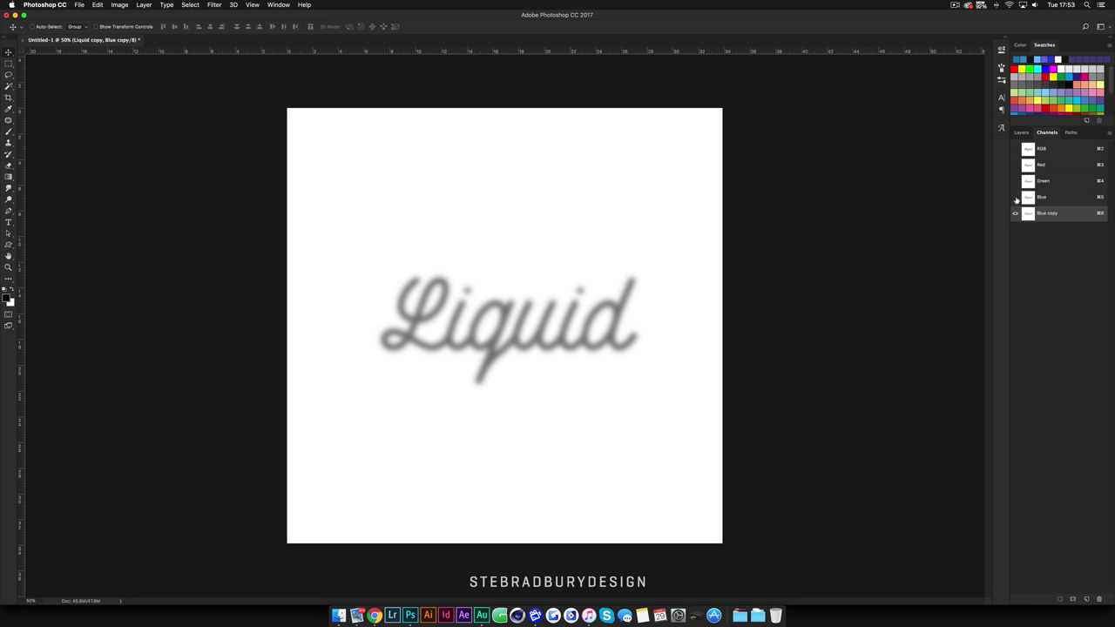
{"action": "left_click", "coordinate": [1015, 149]}
{"action": "left_click", "coordinate": [1016, 213]}
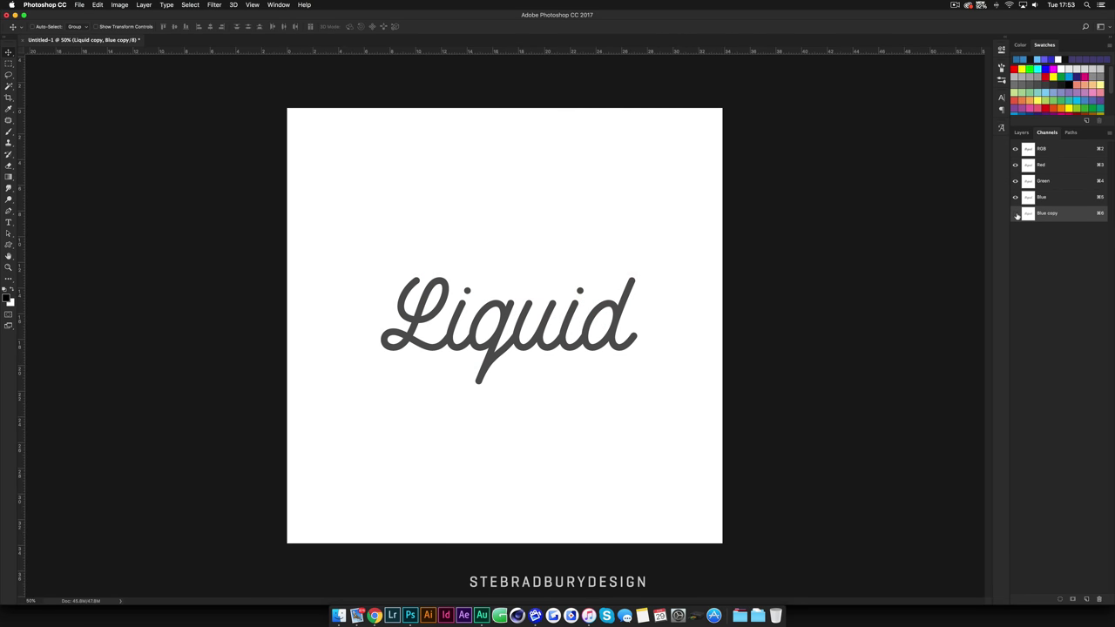
Duplicate the rasterized Liquid copy layer and hide the lower of the two rasterized layers
{"action": "left_click", "coordinate": [1022, 133]}
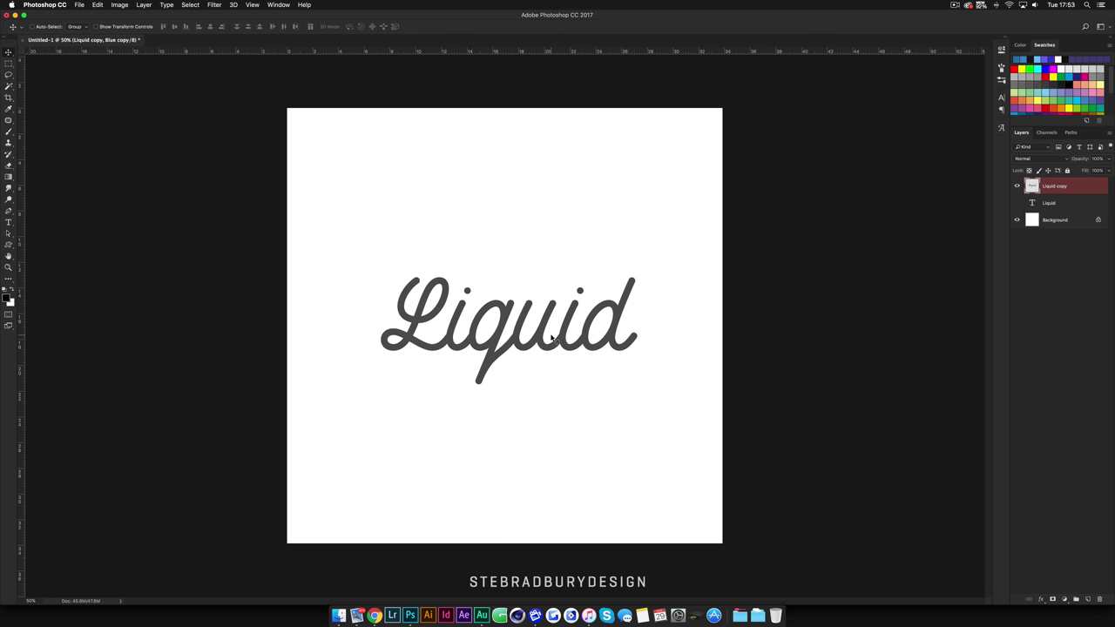
{"action": "key", "text": "super+j"}
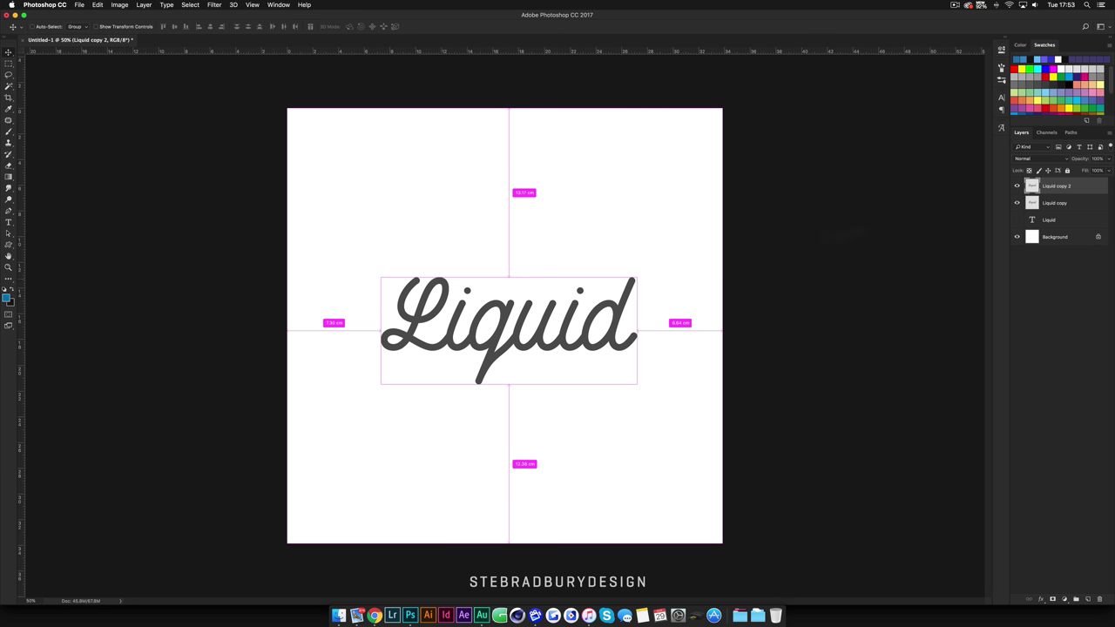
{"action": "left_click", "coordinate": [1018, 203]}
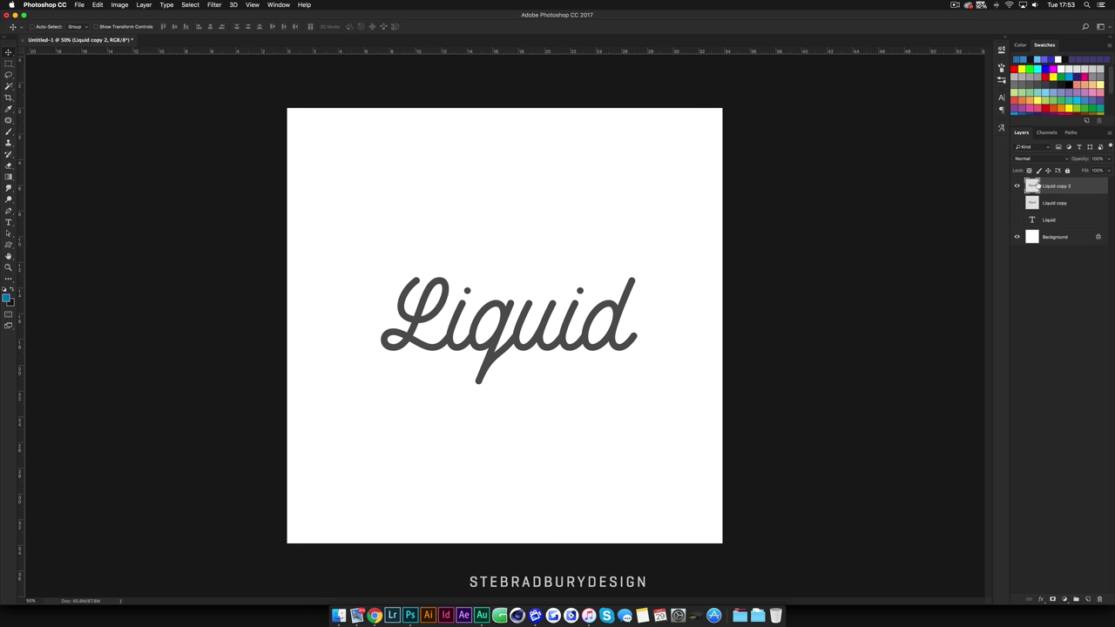
Start the Lighting Effects filter on the Liquid copy 2 layer and move the spot light onto the middle of the lettering
{"action": "scroll", "coordinate": [546, 322], "scroll_direction": "up", "scroll_amount": 2}
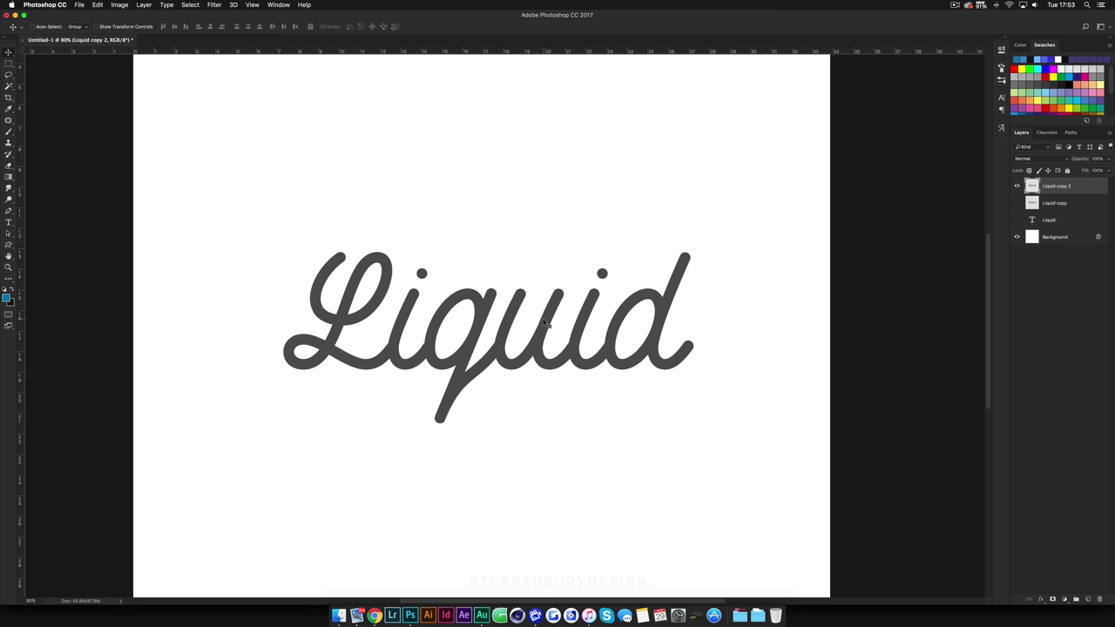
{"action": "left_click", "coordinate": [220, 5]}
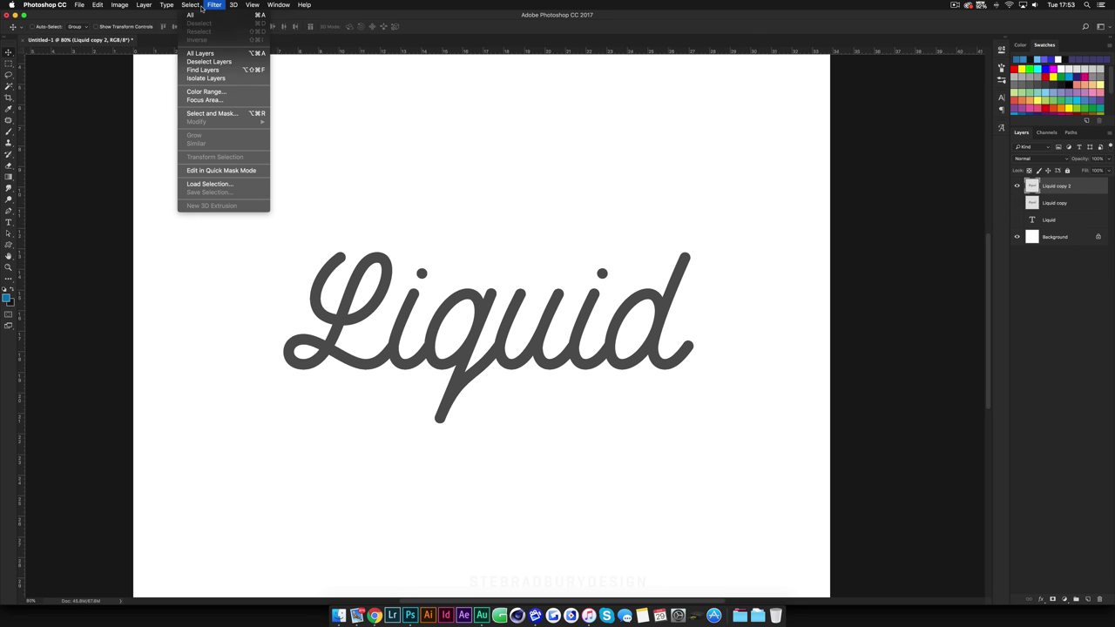
{"action": "mouse_move", "coordinate": [287, 150]}
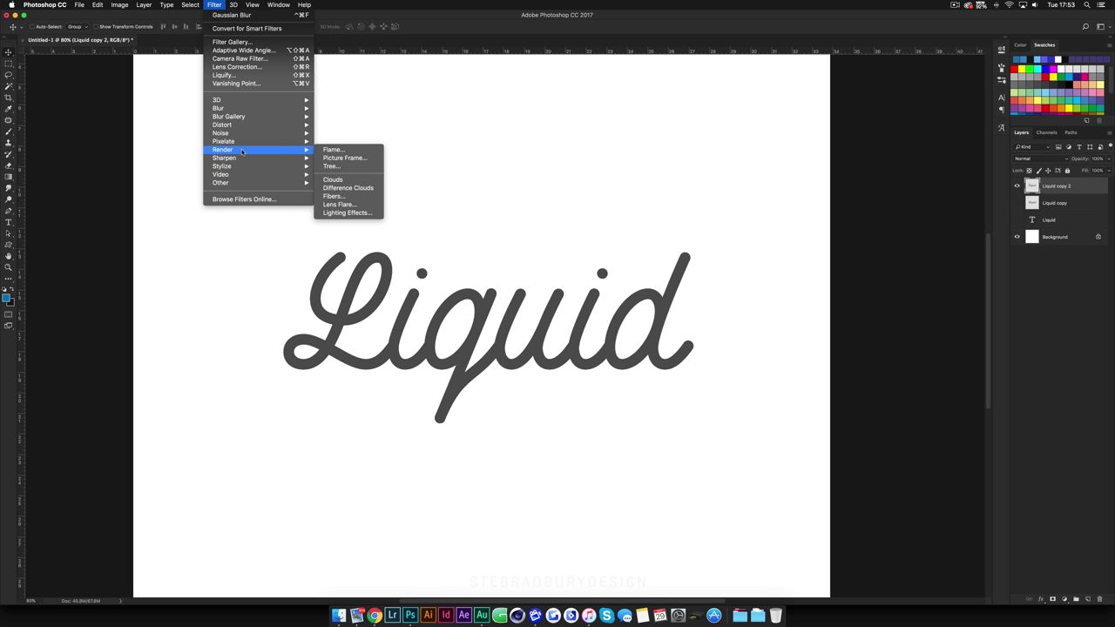
{"action": "left_click", "coordinate": [357, 213]}
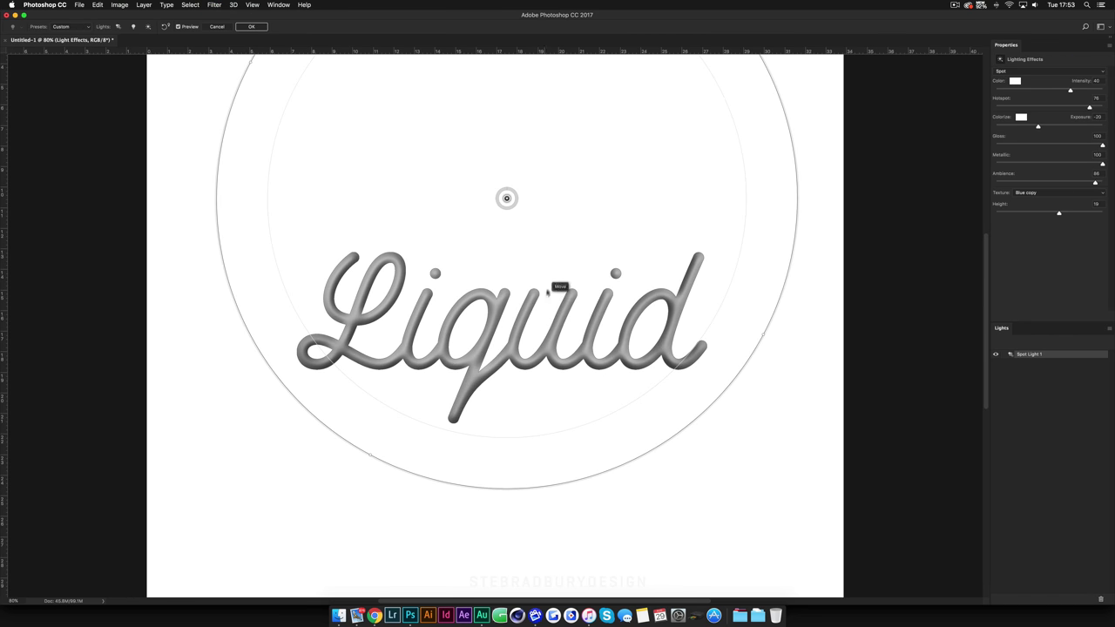
{"action": "left_click_drag", "start_coordinate": [507, 198], "coordinate": [506, 308]}
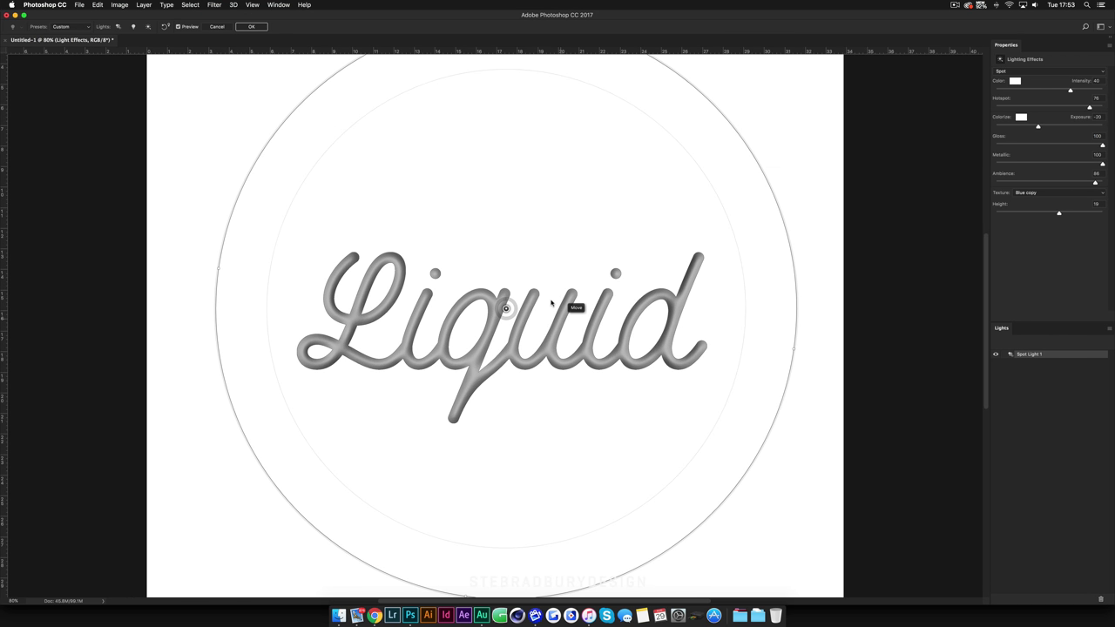
Set the lighting texture to None for comparison, then back to the Blue copy channel
{"action": "left_click", "coordinate": [1049, 192]}
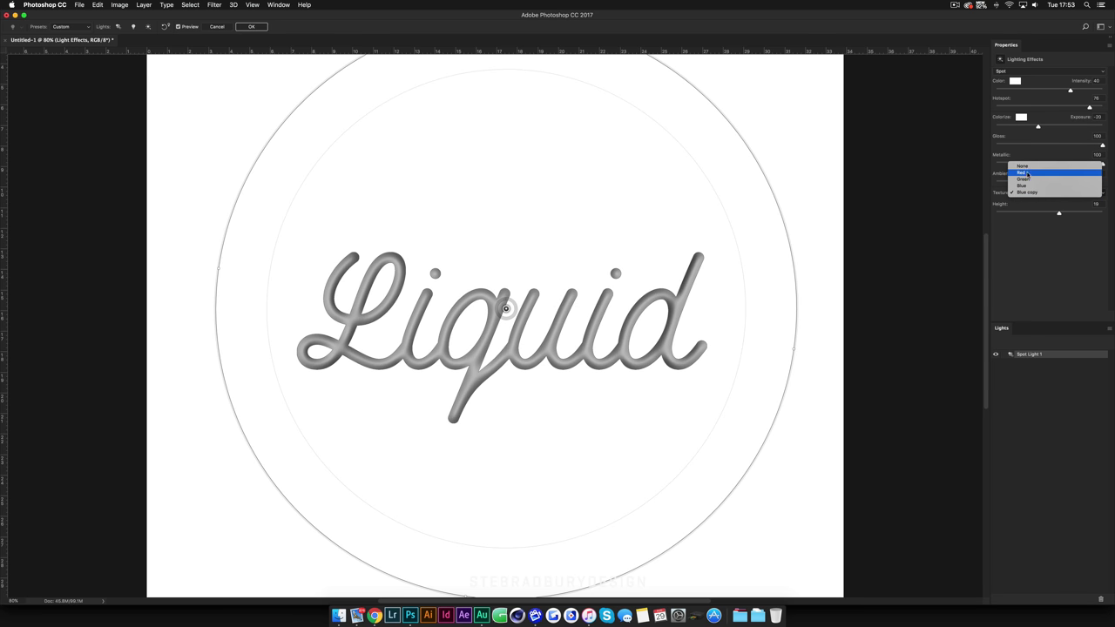
{"action": "left_click", "coordinate": [1029, 169]}
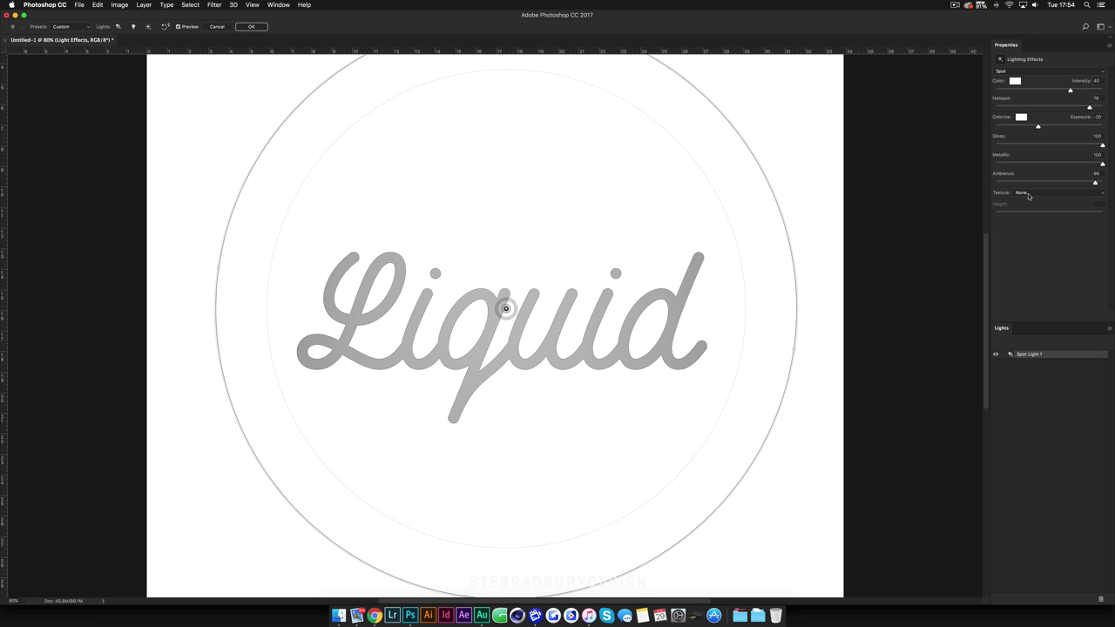
{"action": "left_click", "coordinate": [1028, 195]}
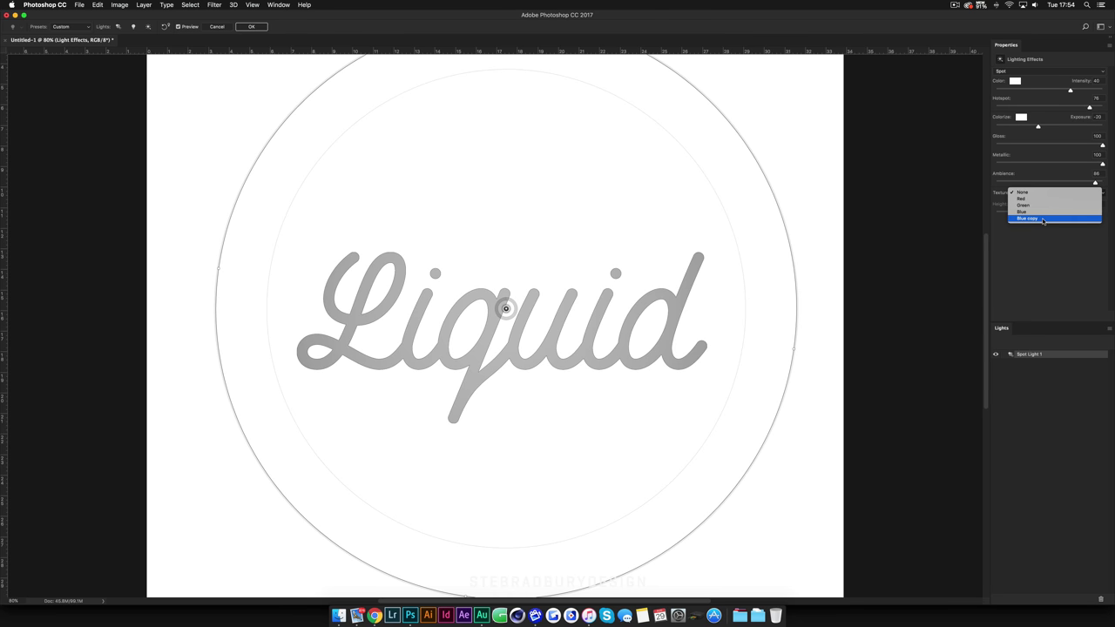
{"action": "left_click", "coordinate": [1043, 219]}
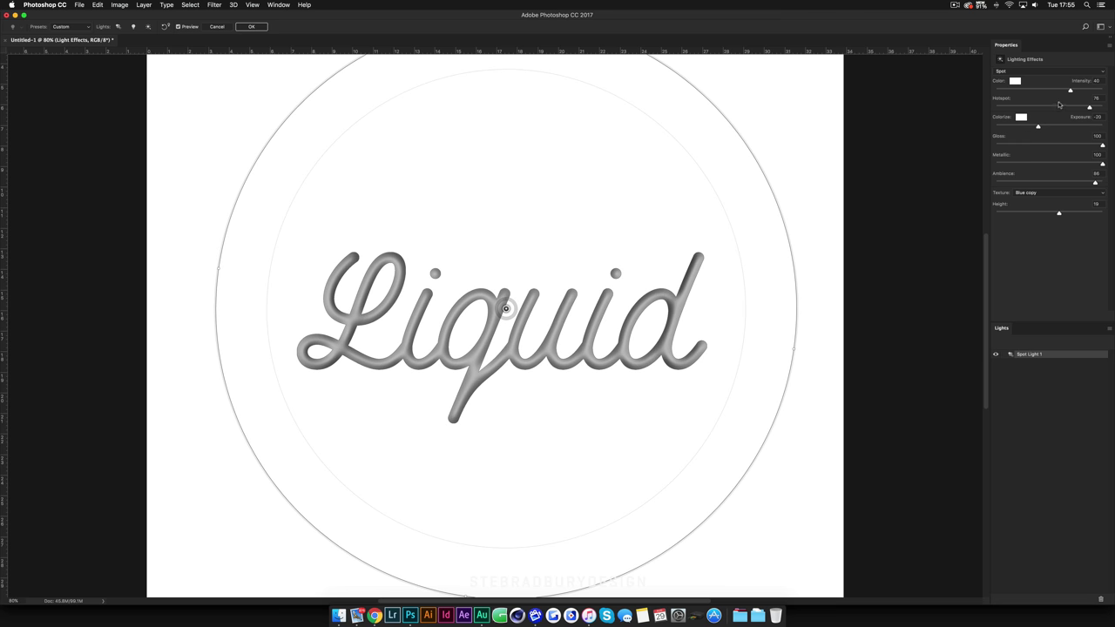
Set the spot light's hotspot to 61, lower its intensity slightly and apply the Lighting Effects filter
{"action": "left_click_drag", "start_coordinate": [1087, 106], "coordinate": [1082, 106]}
{"action": "left_click_drag", "start_coordinate": [1071, 90], "coordinate": [1065, 89]}
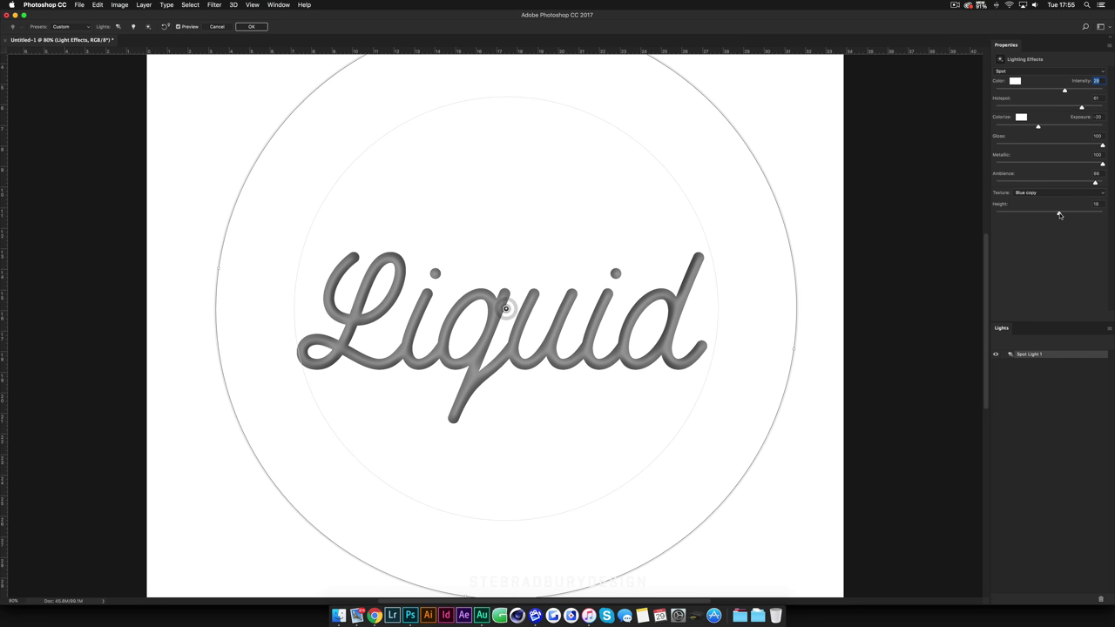
{"action": "left_click_drag", "start_coordinate": [1061, 213], "coordinate": [1100, 183]}
{"action": "left_click", "coordinate": [252, 27]}
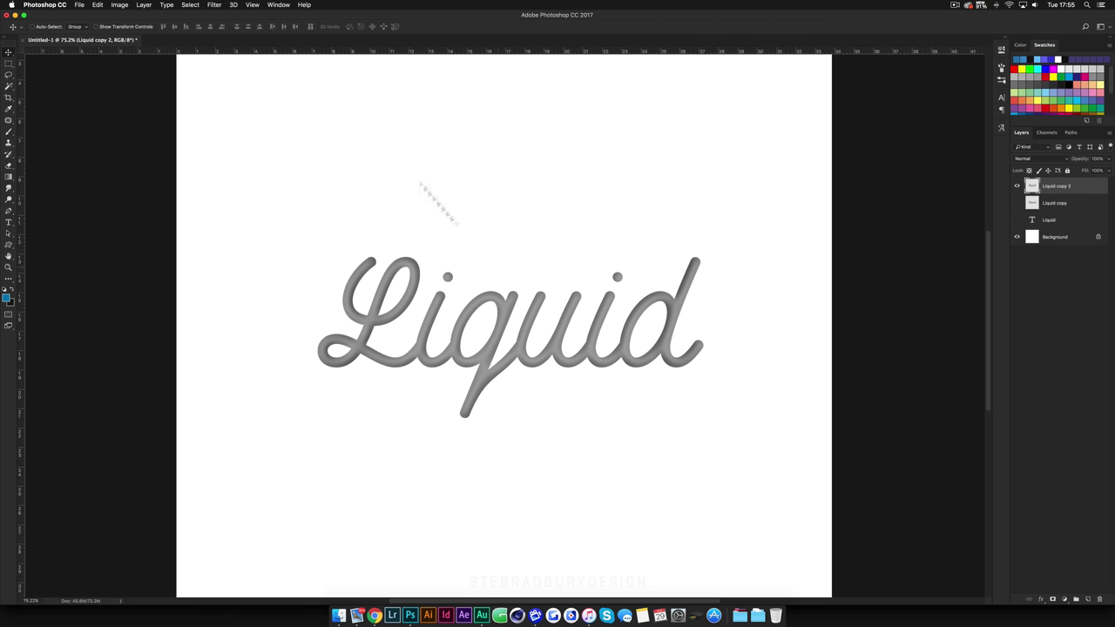
Try the Chrome filter with detail 10 and smoothness 10 on the Liquid copy 2 layer, and undo it
{"action": "left_click", "coordinate": [220, 6]}
{"action": "left_click", "coordinate": [230, 43]}
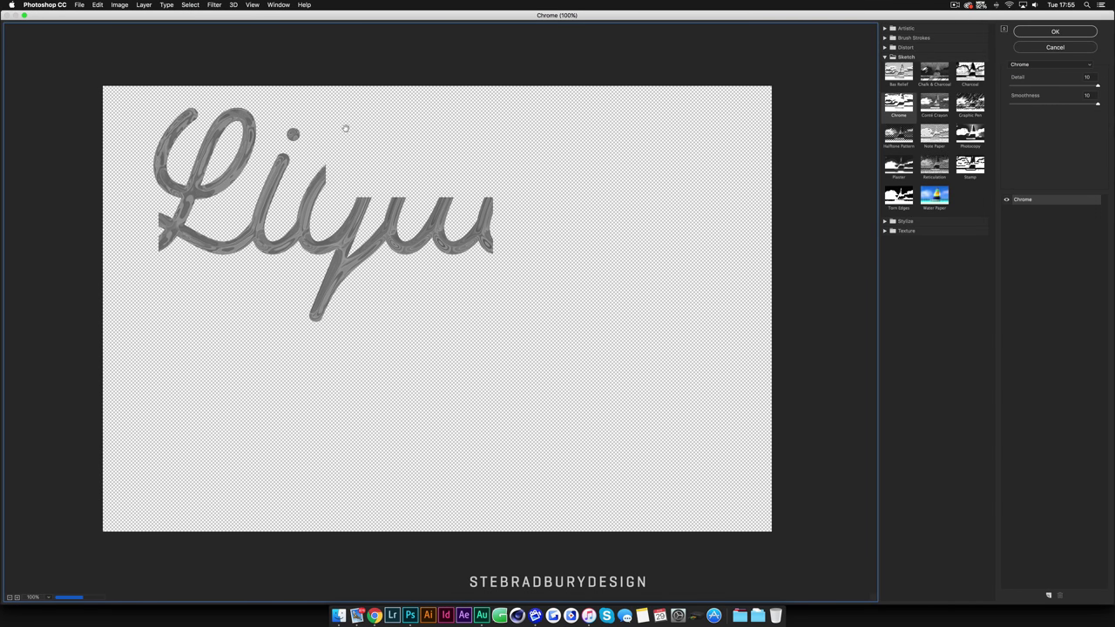
{"action": "left_click", "coordinate": [885, 56]}
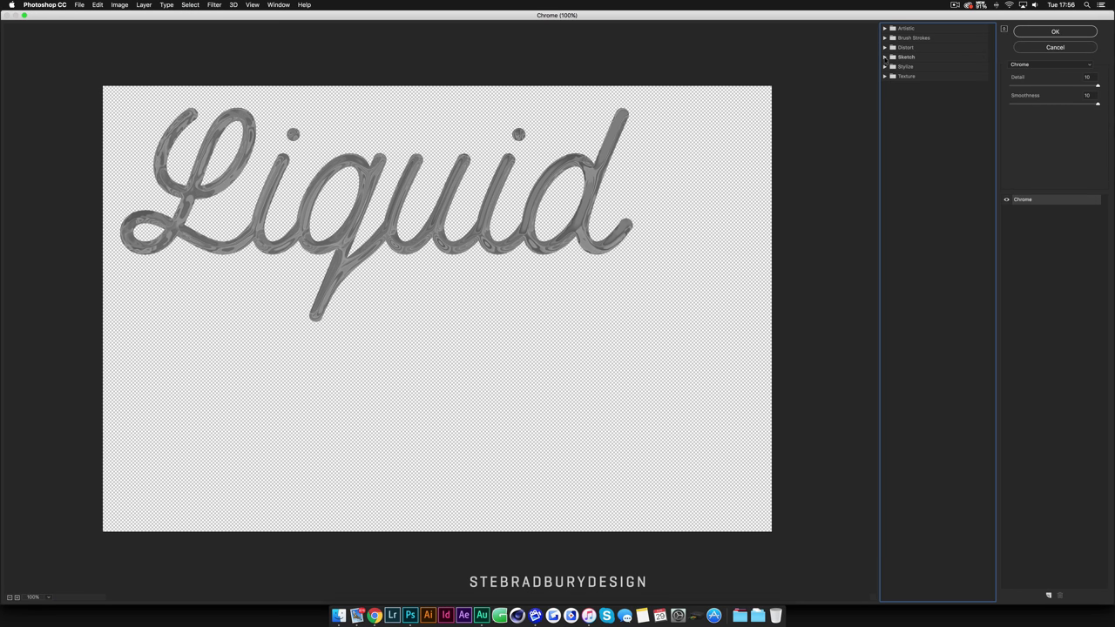
{"action": "left_click", "coordinate": [886, 57]}
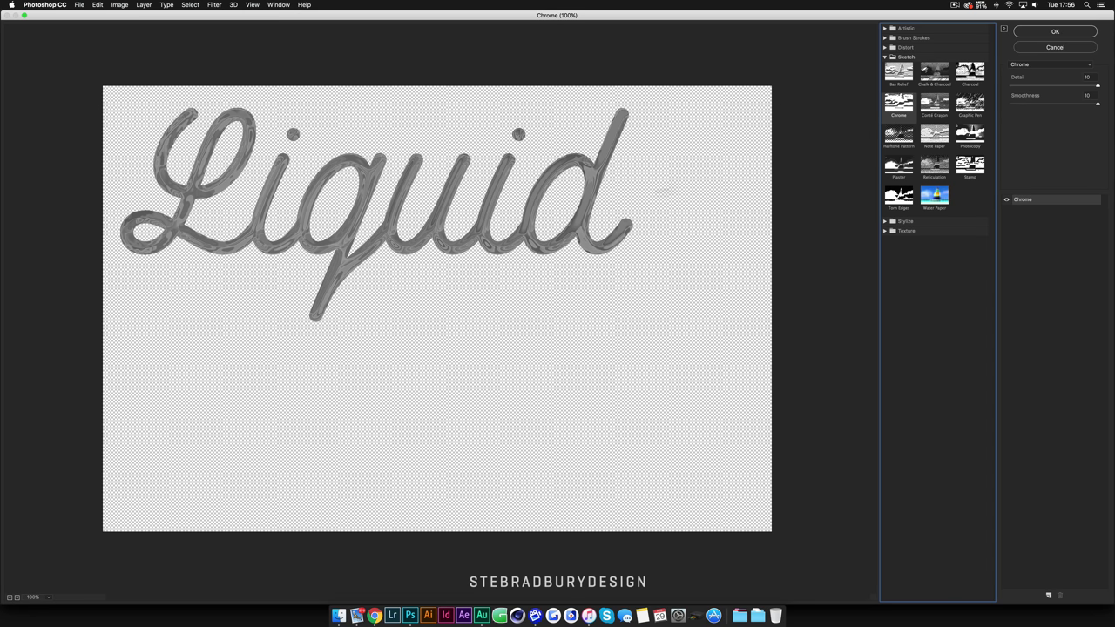
{"action": "left_click", "coordinate": [651, 264]}
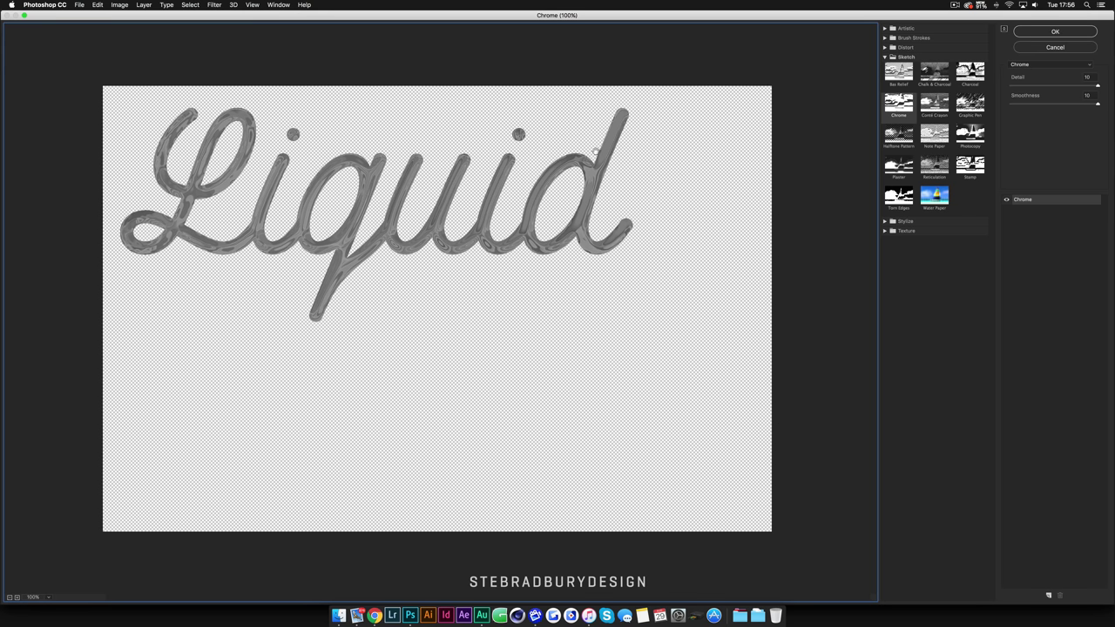
{"action": "left_click", "coordinate": [1052, 32]}
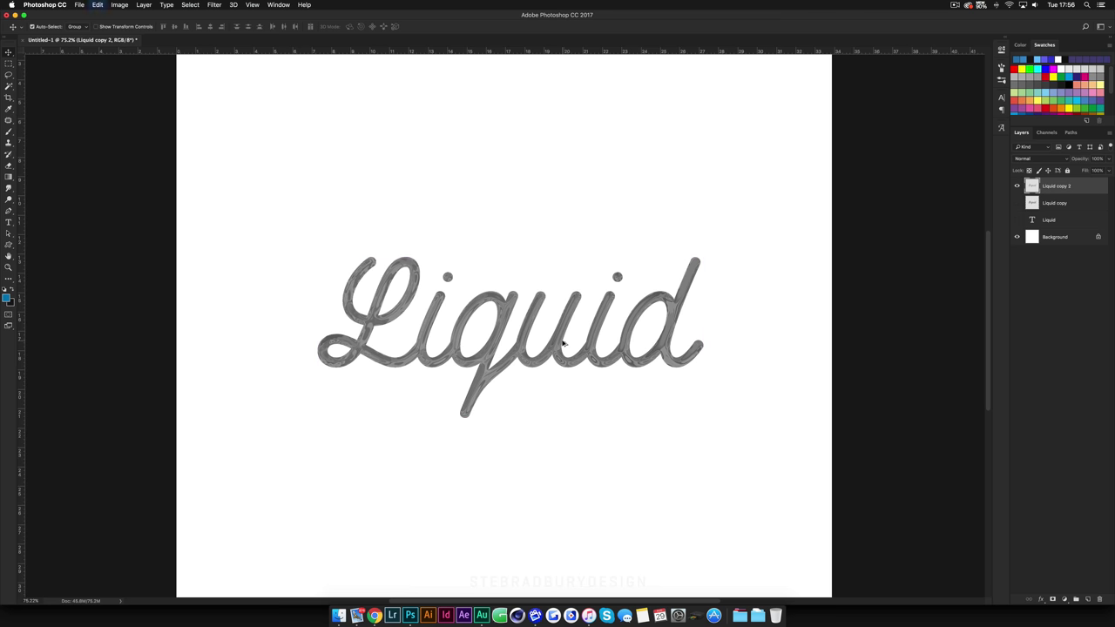
{"action": "key", "text": "super+z"}
Duplicate the Liquid copy 2 layer, hide the original and repeat the Chrome filter on the duplicate
{"action": "key", "text": "super+j"}
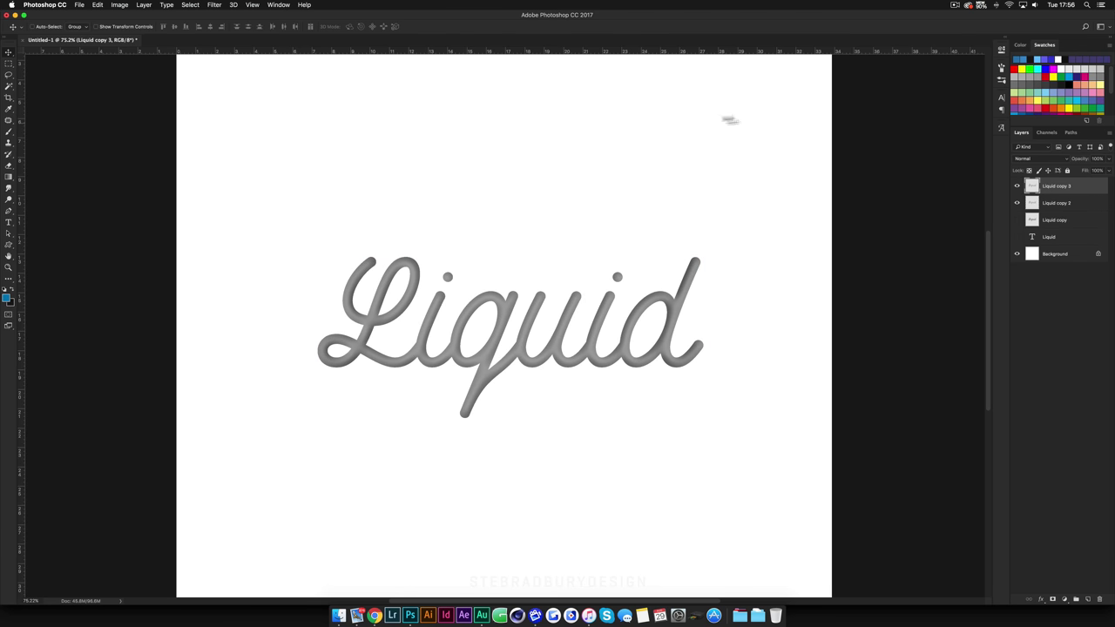
{"action": "left_click", "coordinate": [197, 4]}
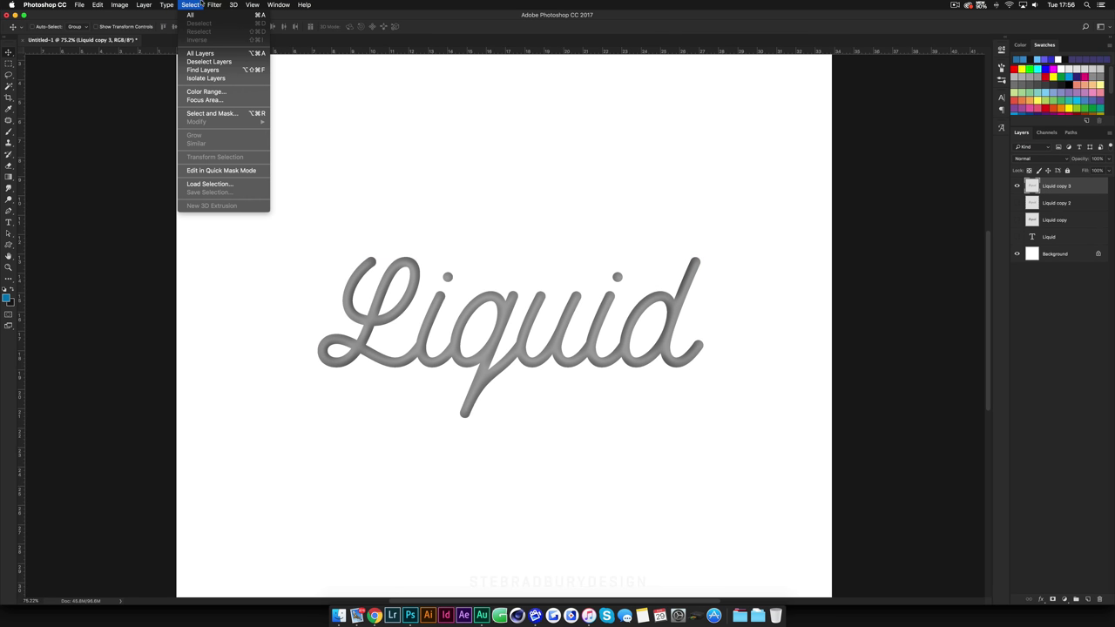
{"action": "mouse_move", "coordinate": [213, 4]}
{"action": "left_click", "coordinate": [218, 16]}
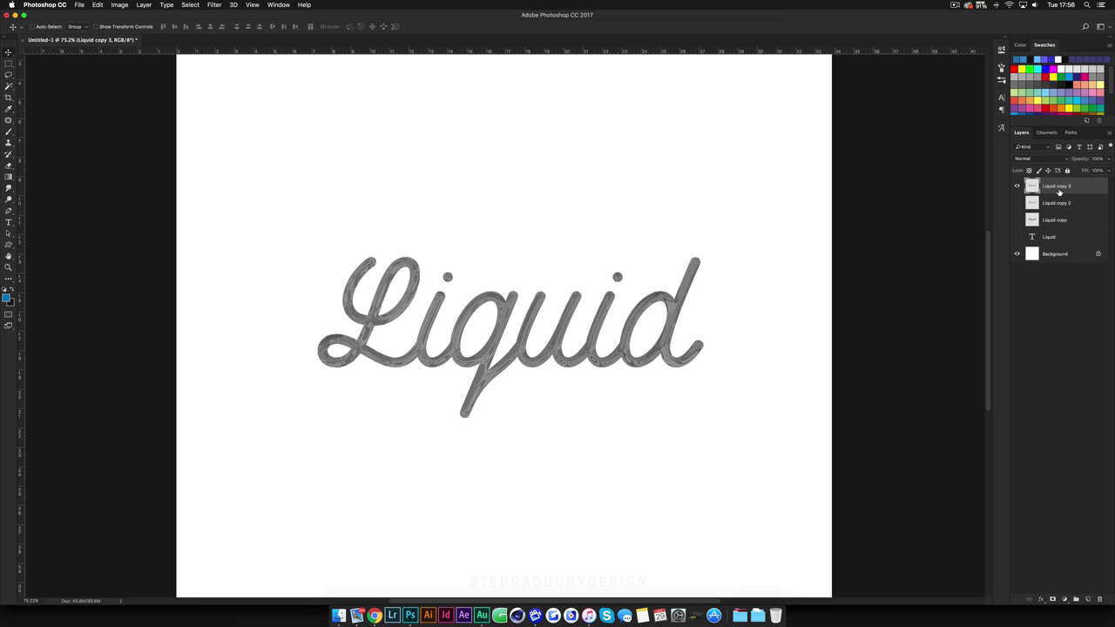
Duplicate the chrome layer with the original hidden, and apply Levels to the copy with midtones 0.50 and white input 152
{"action": "key", "text": "super+j"}
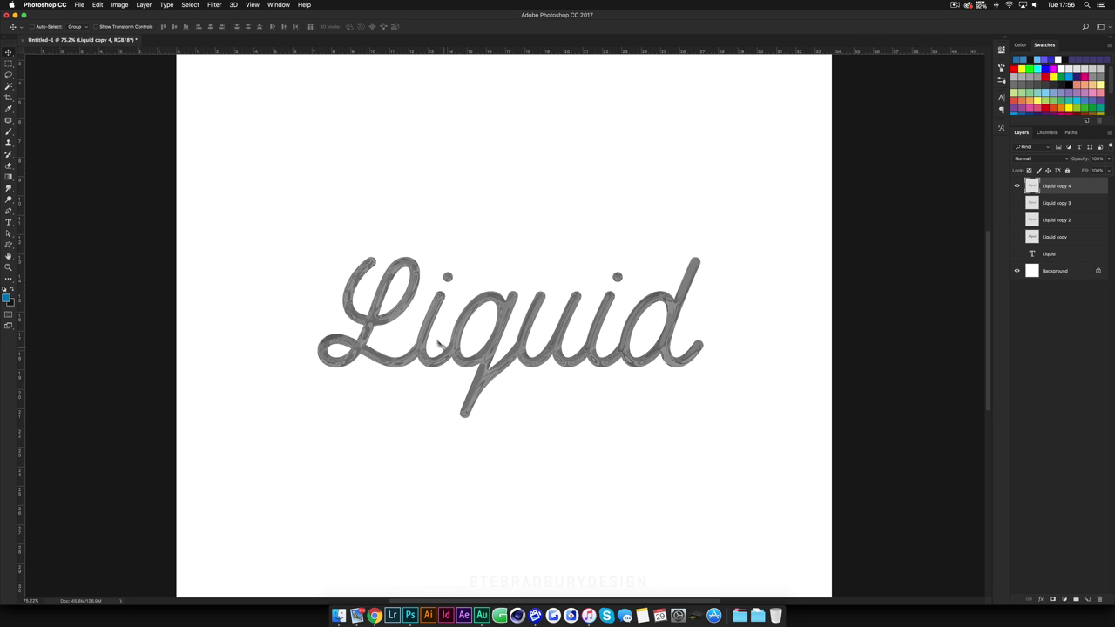
{"action": "left_click", "coordinate": [119, 4]}
{"action": "mouse_move", "coordinate": [149, 29]}
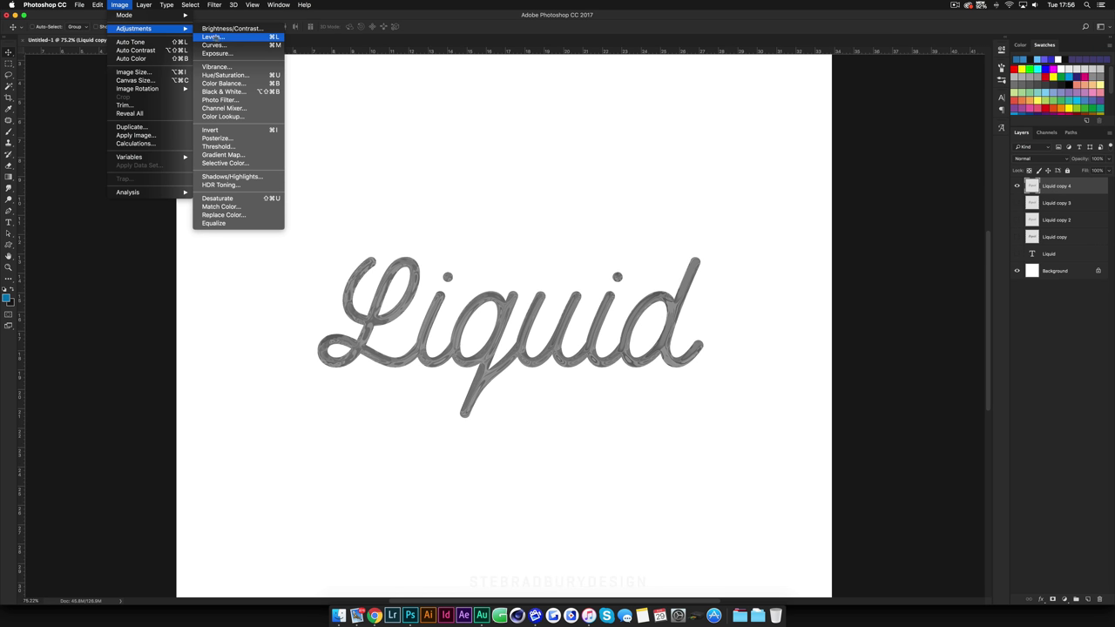
{"action": "left_click", "coordinate": [225, 38]}
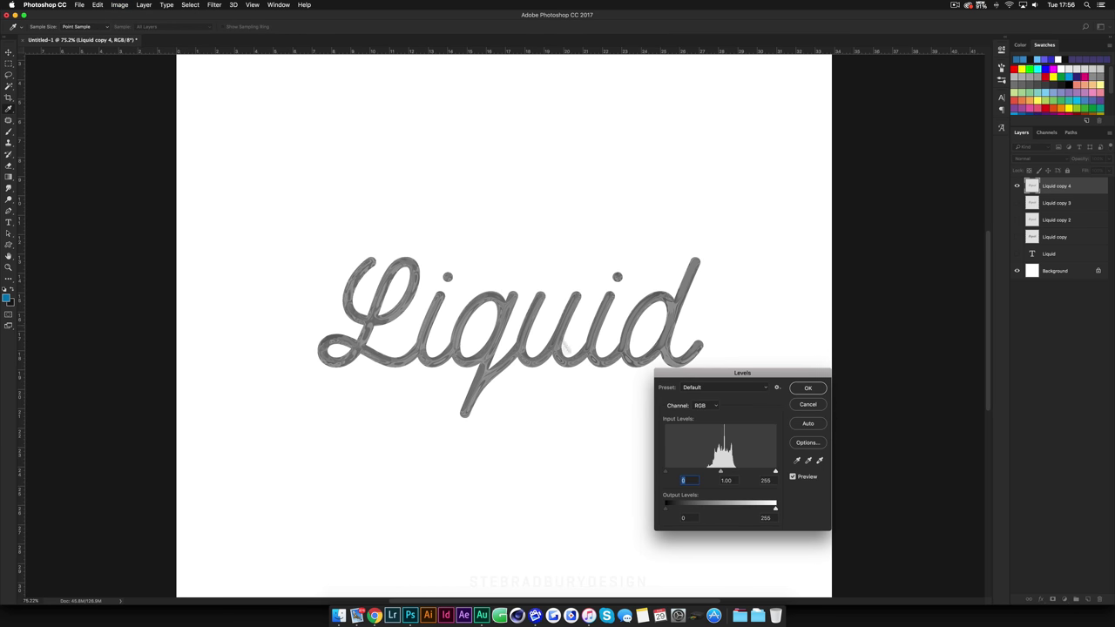
{"action": "left_click_drag", "start_coordinate": [776, 472], "coordinate": [731, 472]}
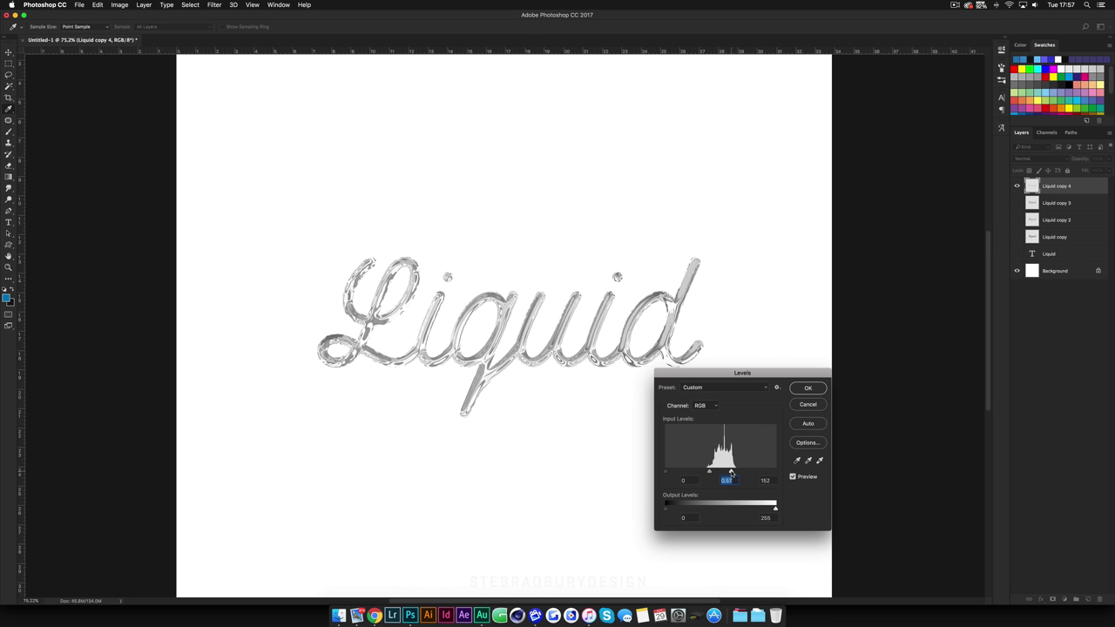
{"action": "left_click", "coordinate": [731, 472]}
{"action": "left_click_drag", "start_coordinate": [710, 472], "coordinate": [711, 472]}
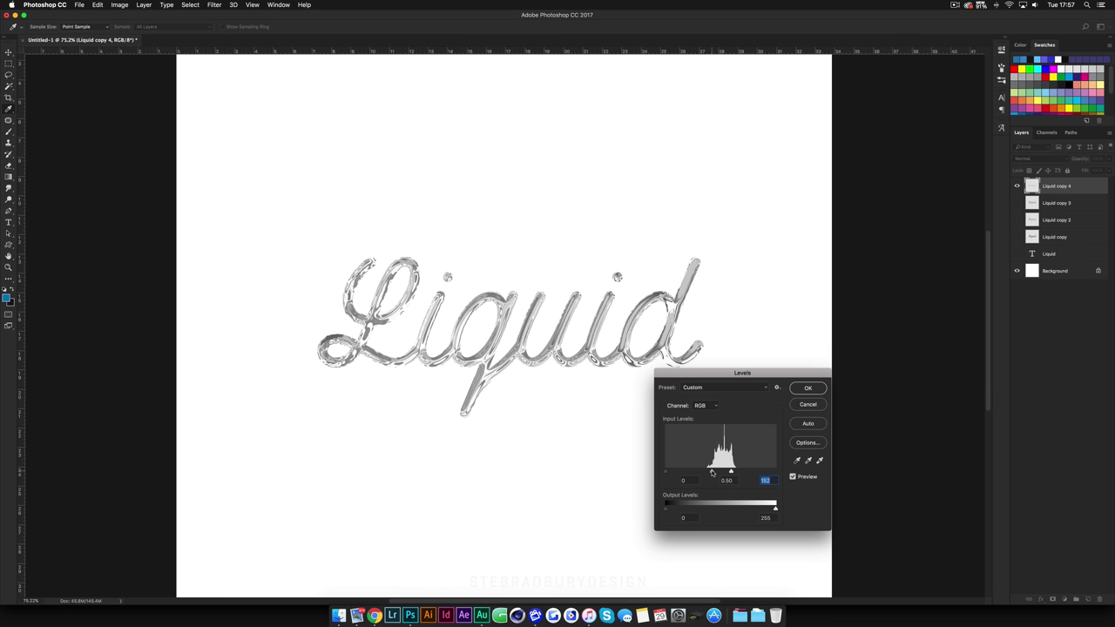
{"action": "left_click", "coordinate": [712, 472]}
{"action": "left_click", "coordinate": [808, 389]}
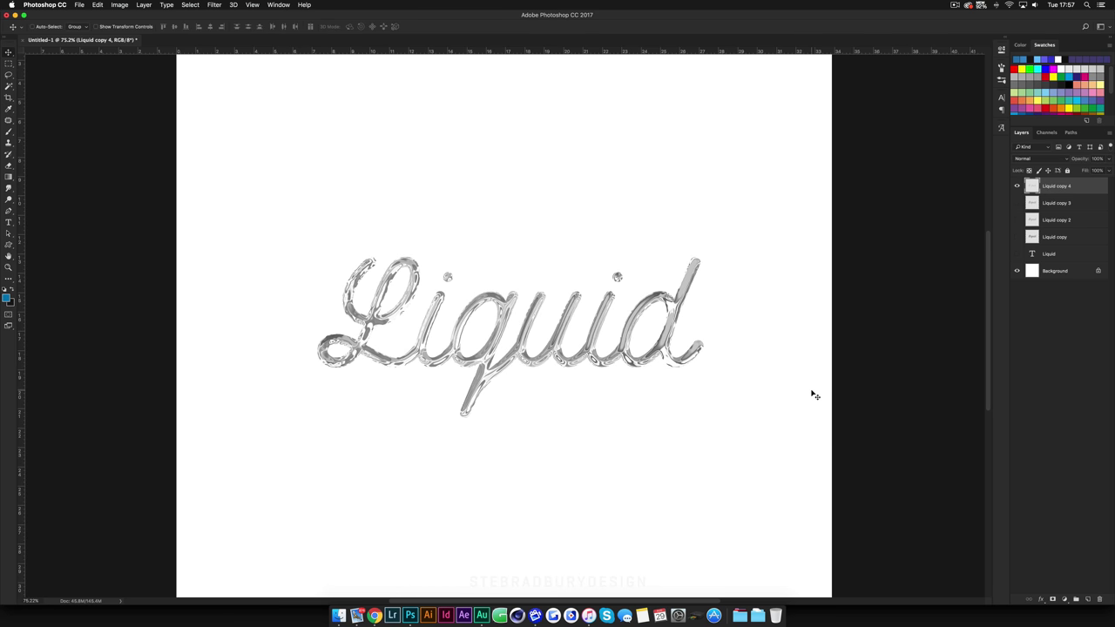
Duplicate the Levels-adjusted layer, hide the original and add a smooth Inner Bevel through Bevel & Emboss to the copy
{"action": "key", "text": "super+j"}
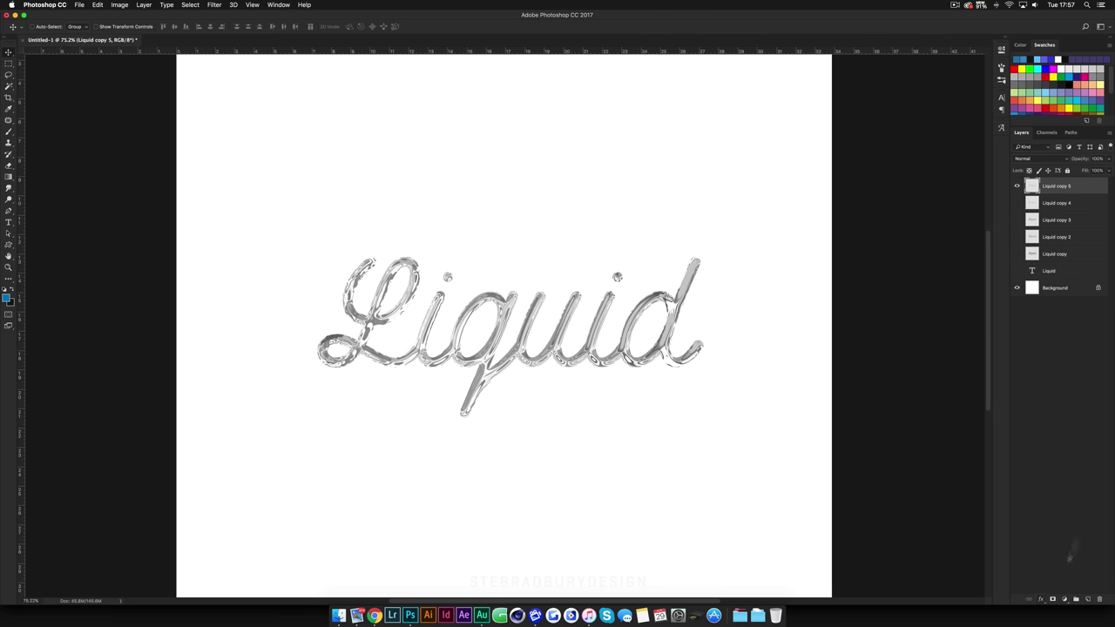
{"action": "left_click", "coordinate": [1042, 601]}
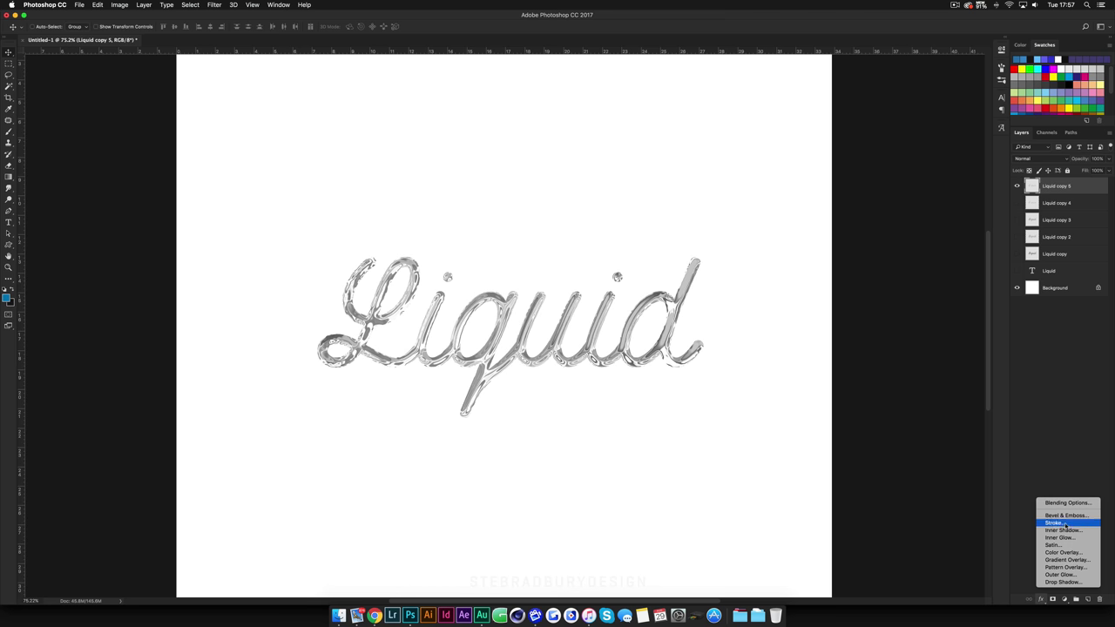
{"action": "left_click", "coordinate": [1072, 516]}
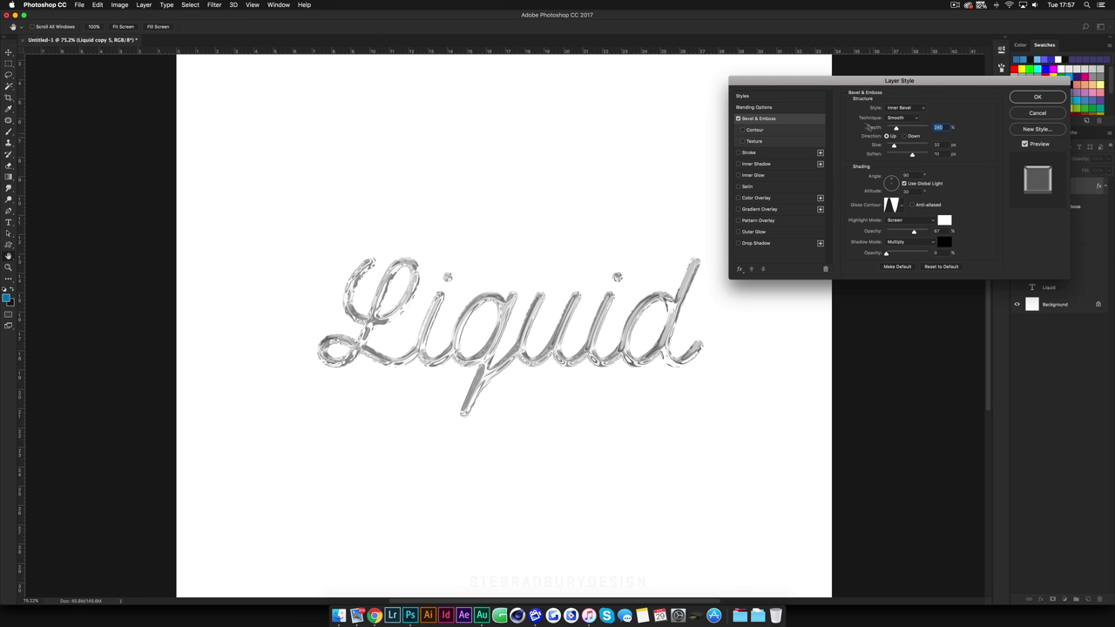
Compare the lettering up close with the Bevel & Emboss effect off and on, leaving it on
{"action": "scroll", "coordinate": [501, 373], "scroll_direction": "up", "scroll_amount": 5, "text": "alt"}
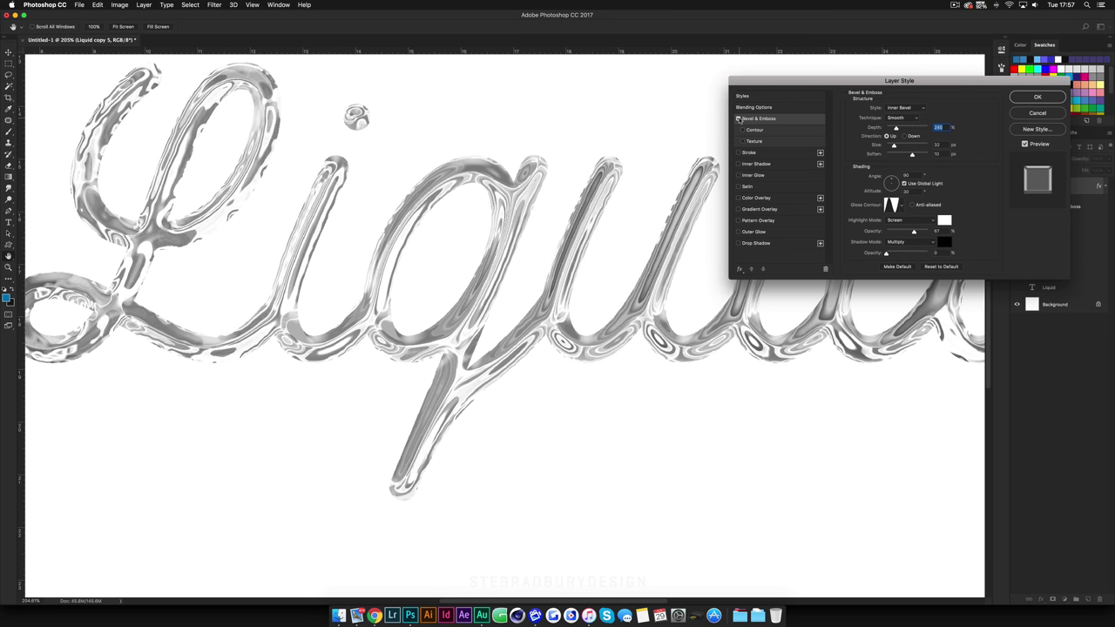
{"action": "left_click", "coordinate": [740, 119]}
{"action": "left_click", "coordinate": [740, 118]}
{"action": "left_click", "coordinate": [740, 118]}
{"action": "left_click", "coordinate": [739, 119]}
{"action": "key", "text": "alt"}
{"action": "scroll", "coordinate": [425, 332], "scroll_direction": "down", "scroll_amount": 5}
{"action": "scroll", "coordinate": [552, 329], "scroll_direction": "up", "scroll_amount": 2}
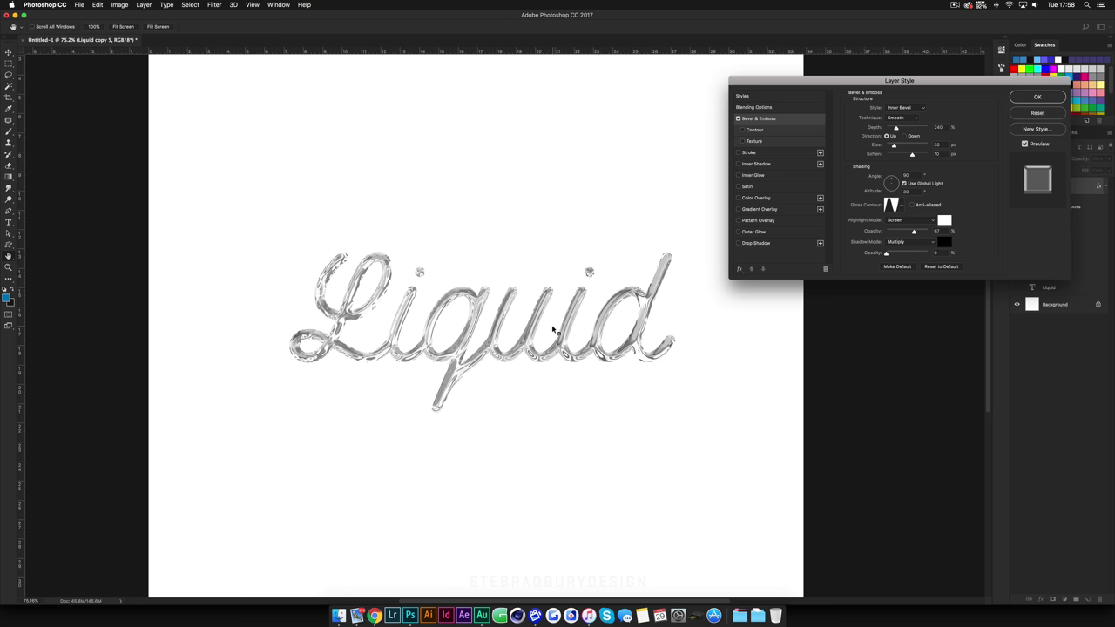
{"action": "scroll", "coordinate": [553, 330], "scroll_direction": "right", "scroll_amount": 3}
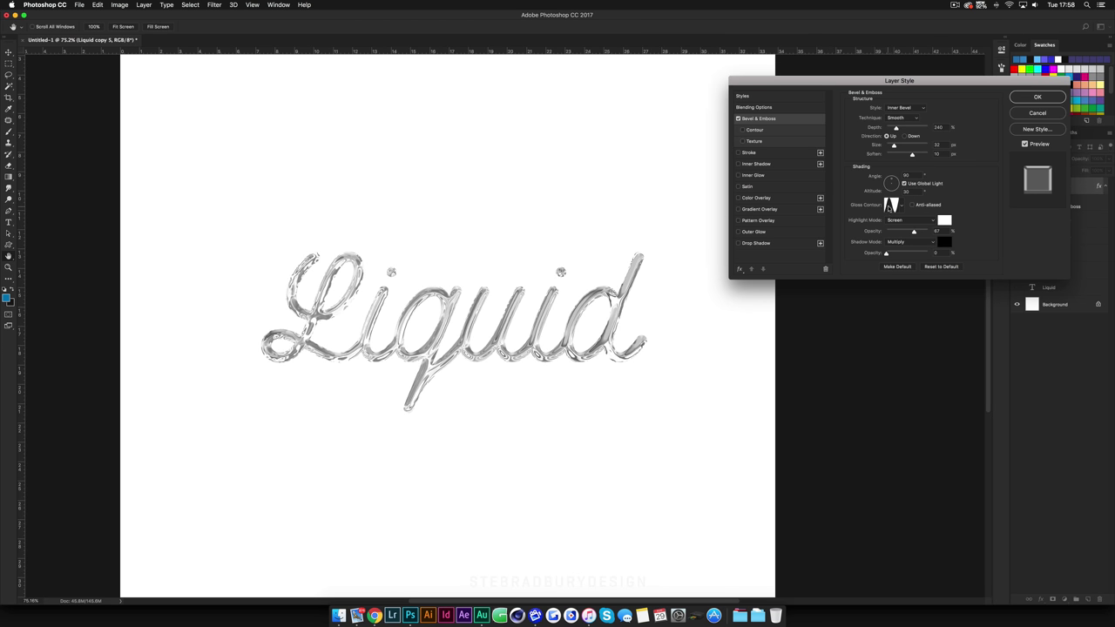
Choose the double-peaked gloss contour, set the bevel's shadow opacity to about 10%, raise its highlight opacity slightly and apply the style
{"action": "left_click", "coordinate": [901, 203]}
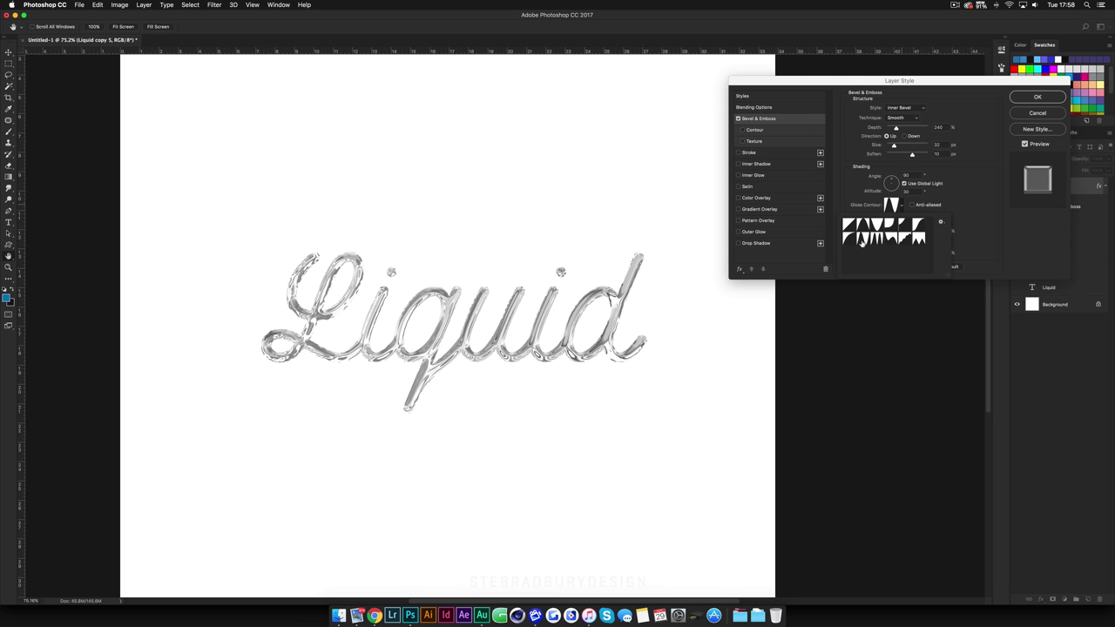
{"action": "double_click", "coordinate": [884, 240]}
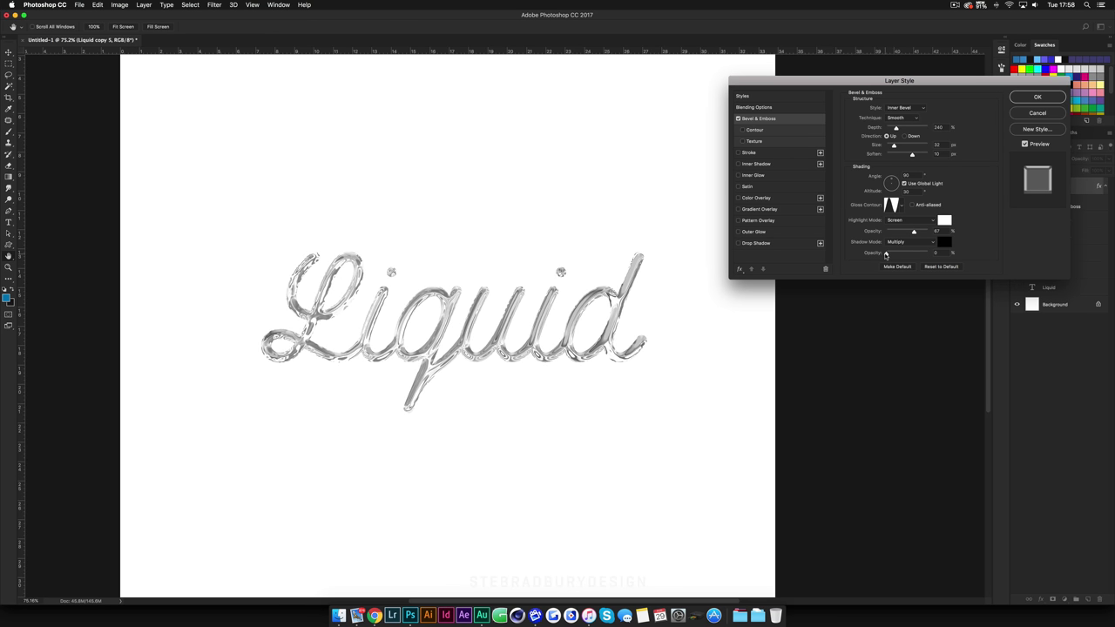
{"action": "left_click_drag", "start_coordinate": [886, 254], "coordinate": [893, 254]}
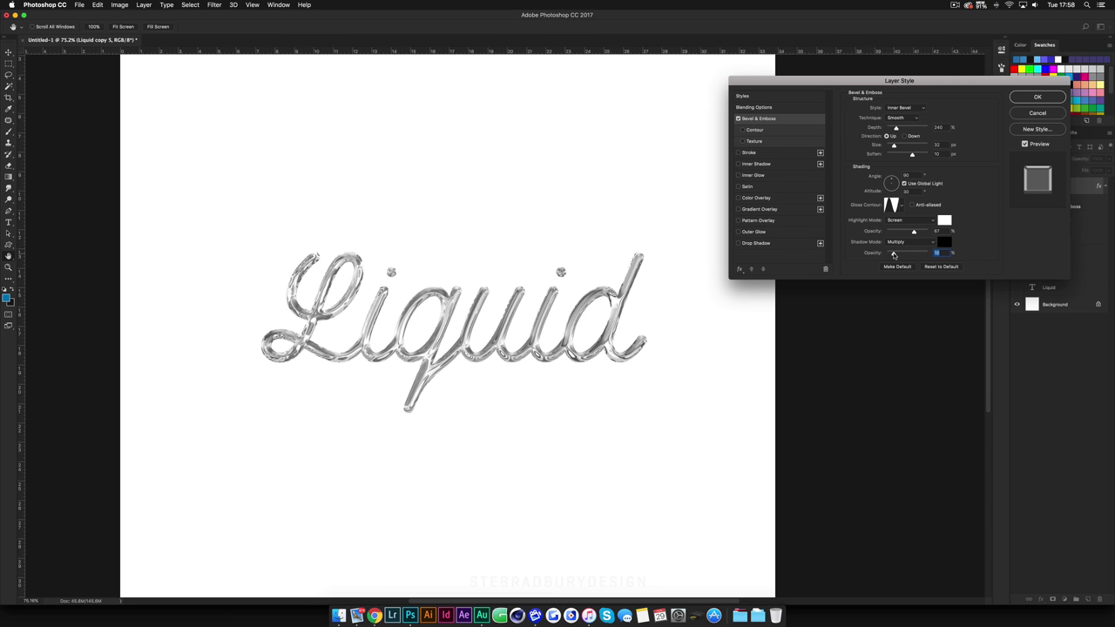
{"action": "left_click_drag", "start_coordinate": [893, 255], "coordinate": [891, 255]}
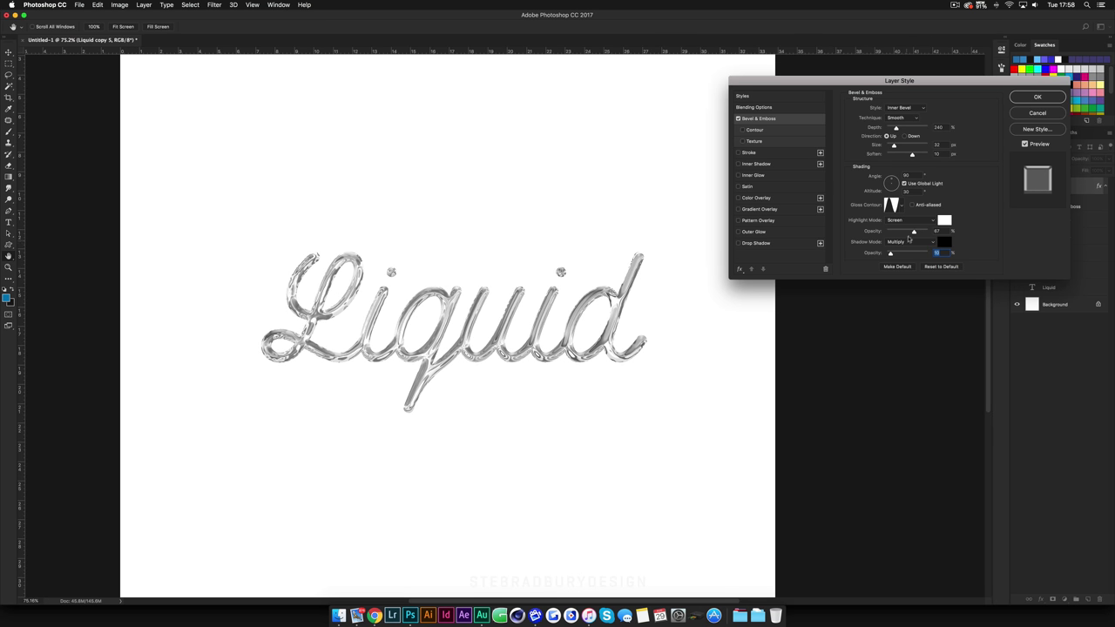
{"action": "left_click_drag", "start_coordinate": [915, 233], "coordinate": [917, 233]}
{"action": "left_click", "coordinate": [1037, 98]}
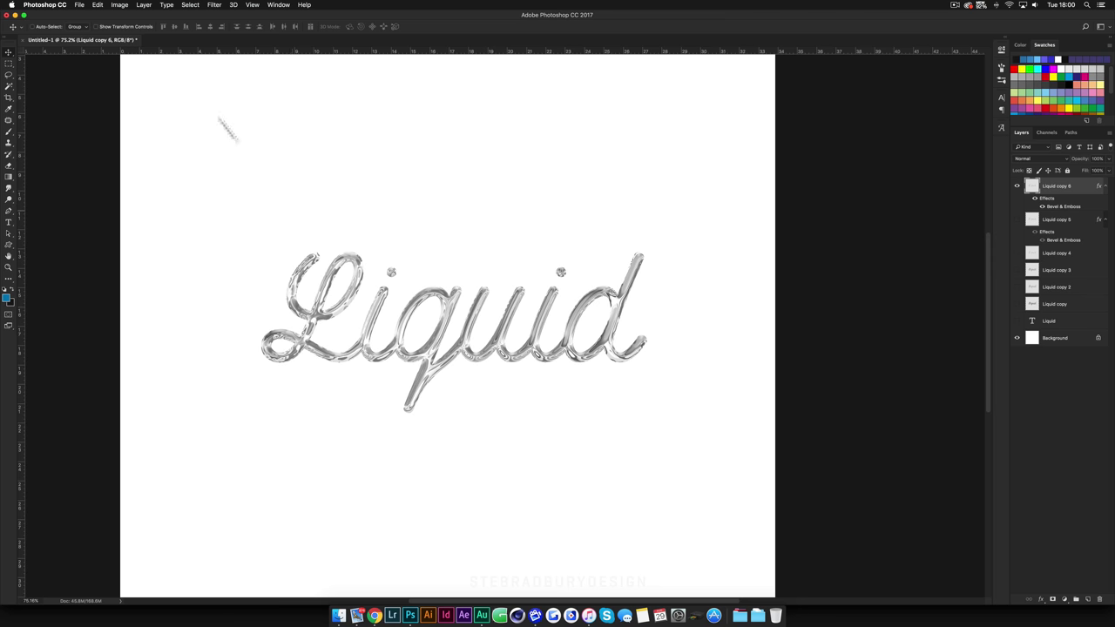
Open Liquify on Liquid copy 6 and swell the strokes and joins of the "L" and the first "i" with the Bloat tool
{"action": "left_click", "coordinate": [214, 4]}
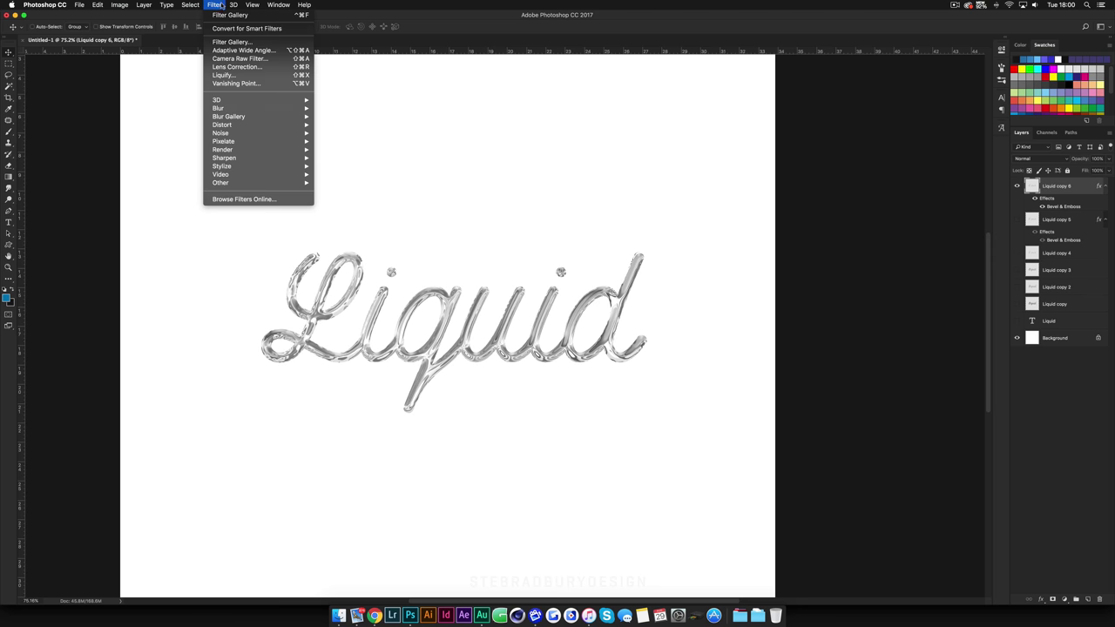
{"action": "left_click", "coordinate": [237, 76]}
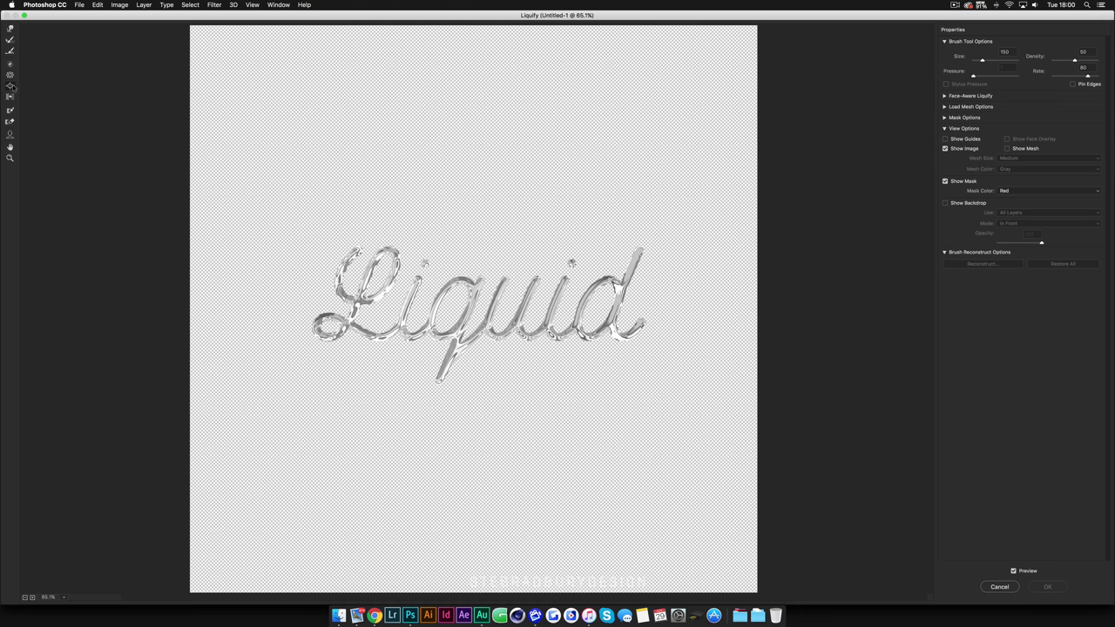
{"action": "left_click", "coordinate": [10, 86]}
{"action": "key", "text": "alt"}
{"action": "scroll", "coordinate": [345, 260], "scroll_direction": "up", "scroll_amount": 2}
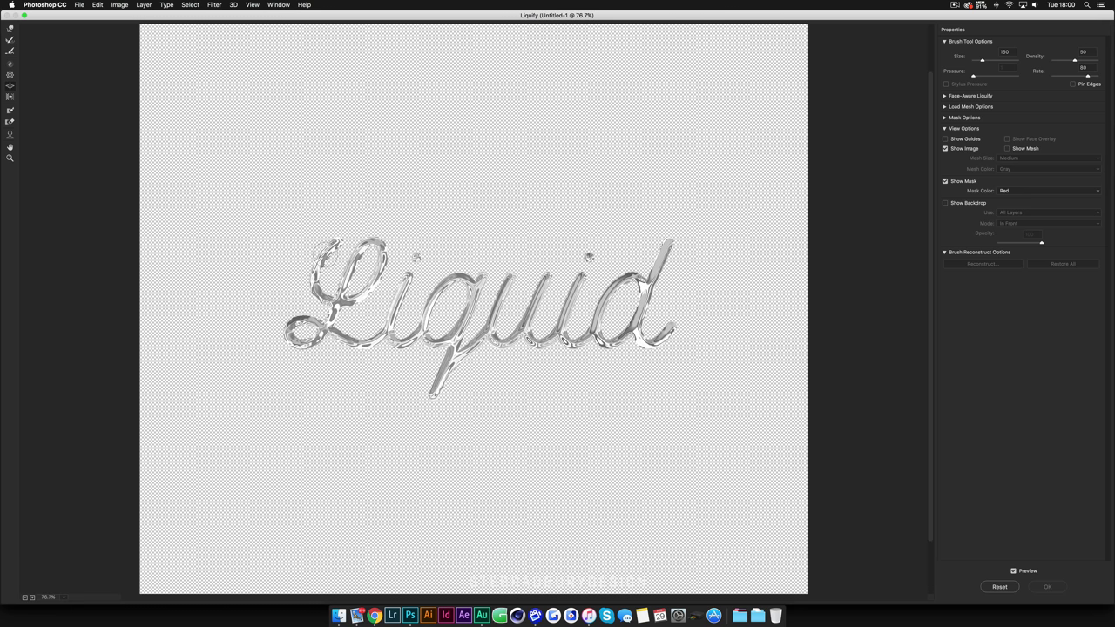
{"action": "scroll", "coordinate": [327, 252], "scroll_direction": "up", "scroll_amount": 1}
{"action": "scroll", "coordinate": [313, 253], "scroll_direction": "up", "scroll_amount": 1}
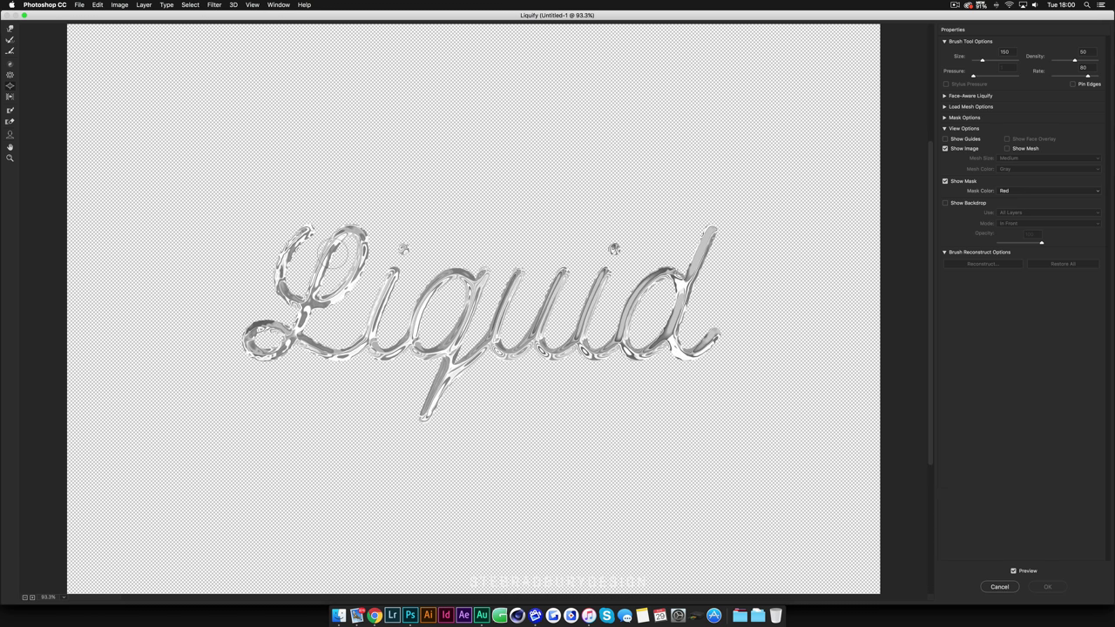
{"action": "scroll", "coordinate": [271, 231], "scroll_direction": "up", "scroll_amount": 3}
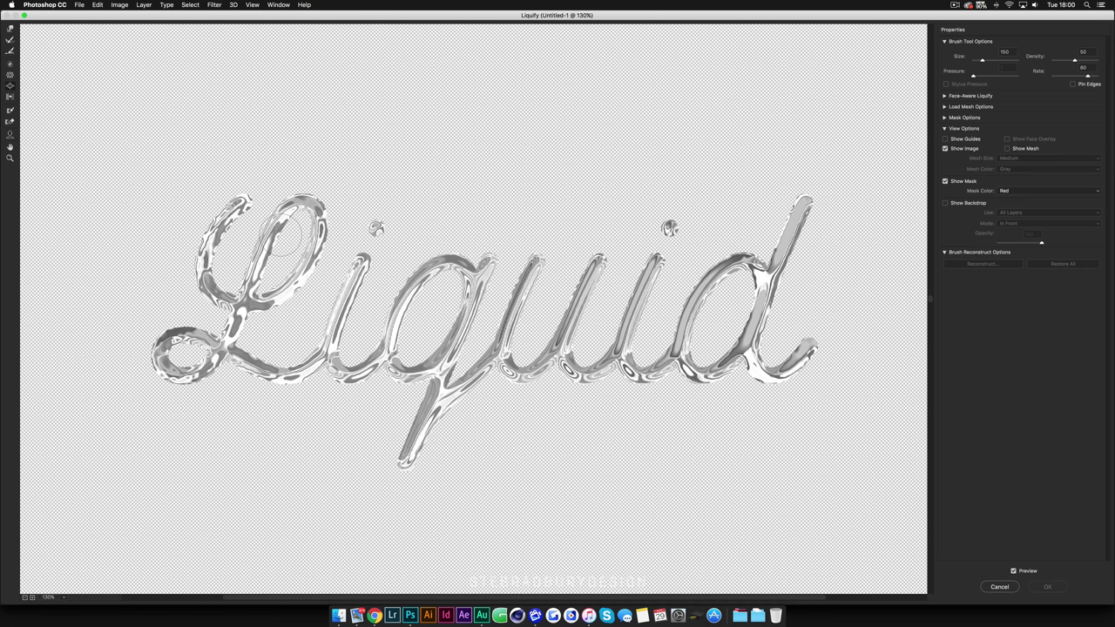
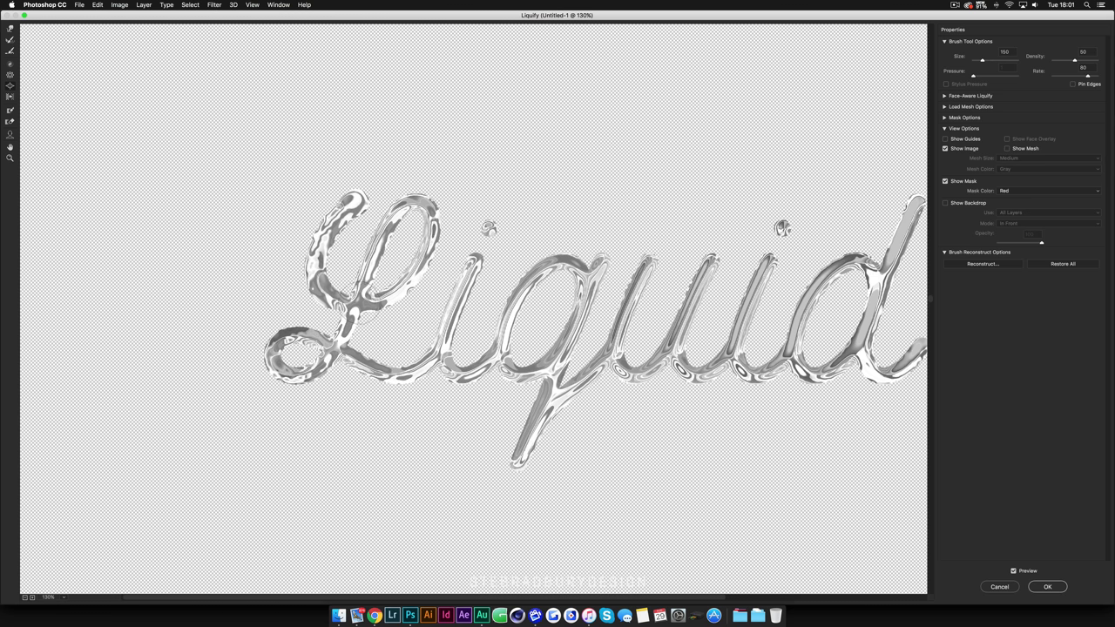
{"action": "left_click_drag", "start_coordinate": [353, 310], "coordinate": [348, 315]}
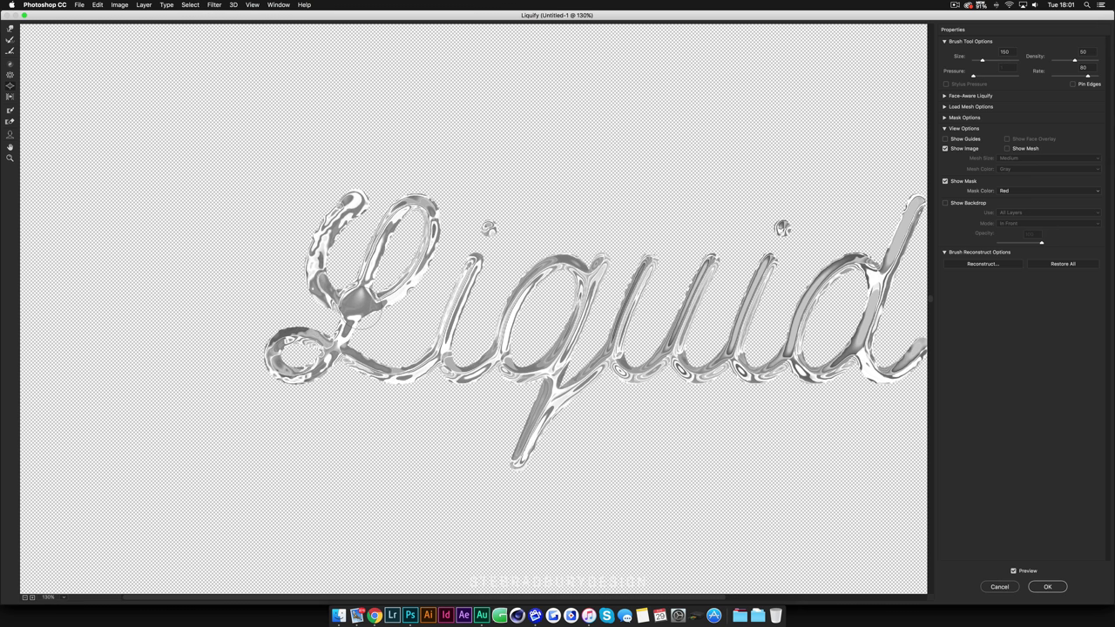
{"action": "mouse_move", "coordinate": [353, 315]}
{"action": "left_mouse_down"}
{"action": "mouse_move", "coordinate": [420, 266]}
{"action": "mouse_move", "coordinate": [429, 224]}
{"action": "mouse_move", "coordinate": [405, 202]}
{"action": "mouse_move", "coordinate": [359, 277]}
{"action": "mouse_move", "coordinate": [405, 297]}
{"action": "mouse_move", "coordinate": [389, 292]}
{"action": "mouse_move", "coordinate": [416, 279]}
{"action": "mouse_move", "coordinate": [425, 209]}
{"action": "mouse_move", "coordinate": [359, 244]}
{"action": "mouse_move", "coordinate": [328, 292]}
{"action": "mouse_move", "coordinate": [325, 253]}
{"action": "mouse_move", "coordinate": [359, 209]}
{"action": "left_mouse_up"}
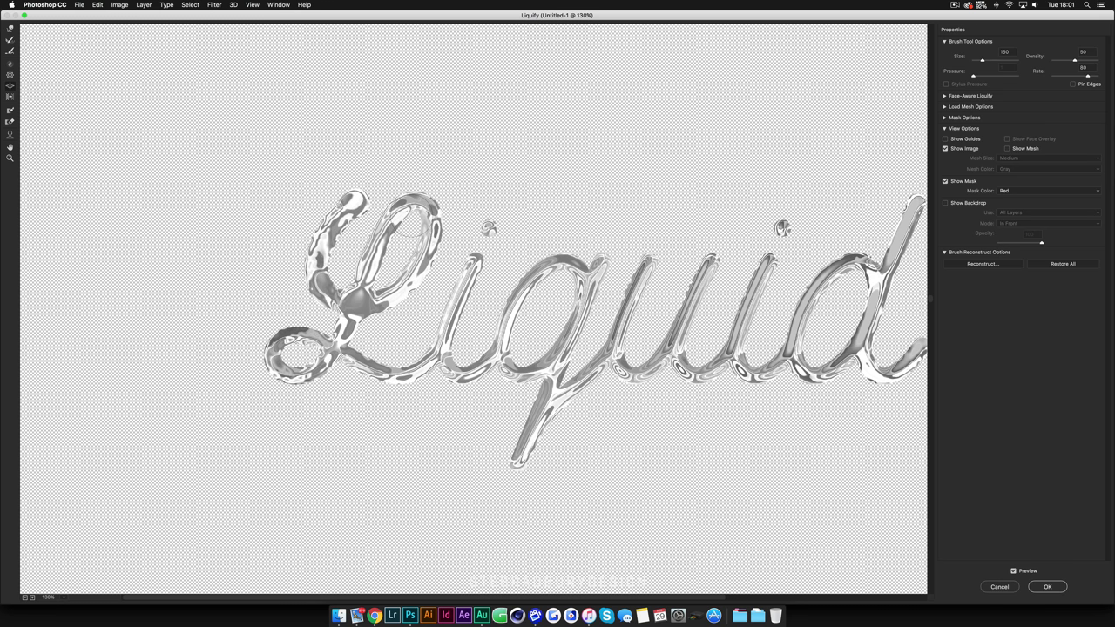
{"action": "mouse_move", "coordinate": [323, 386]}
{"action": "left_mouse_down"}
{"action": "mouse_move", "coordinate": [361, 340]}
{"action": "mouse_move", "coordinate": [353, 329]}
{"action": "mouse_move", "coordinate": [326, 355]}
{"action": "mouse_move", "coordinate": [336, 338]}
{"action": "mouse_move", "coordinate": [347, 359]}
{"action": "mouse_move", "coordinate": [337, 353]}
{"action": "mouse_move", "coordinate": [353, 346]}
{"action": "mouse_move", "coordinate": [323, 336]}
{"action": "mouse_move", "coordinate": [284, 341]}
{"action": "mouse_move", "coordinate": [270, 359]}
{"action": "mouse_move", "coordinate": [280, 382]}
{"action": "mouse_move", "coordinate": [305, 394]}
{"action": "mouse_move", "coordinate": [332, 373]}
{"action": "mouse_move", "coordinate": [277, 383]}
{"action": "mouse_move", "coordinate": [264, 375]}
{"action": "mouse_move", "coordinate": [295, 392]}
{"action": "mouse_move", "coordinate": [287, 401]}
{"action": "mouse_move", "coordinate": [331, 392]}
{"action": "mouse_move", "coordinate": [322, 377]}
{"action": "mouse_move", "coordinate": [336, 366]}
{"action": "mouse_move", "coordinate": [291, 397]}
{"action": "mouse_move", "coordinate": [273, 386]}
{"action": "mouse_move", "coordinate": [317, 381]}
{"action": "mouse_move", "coordinate": [294, 404]}
{"action": "left_mouse_up"}
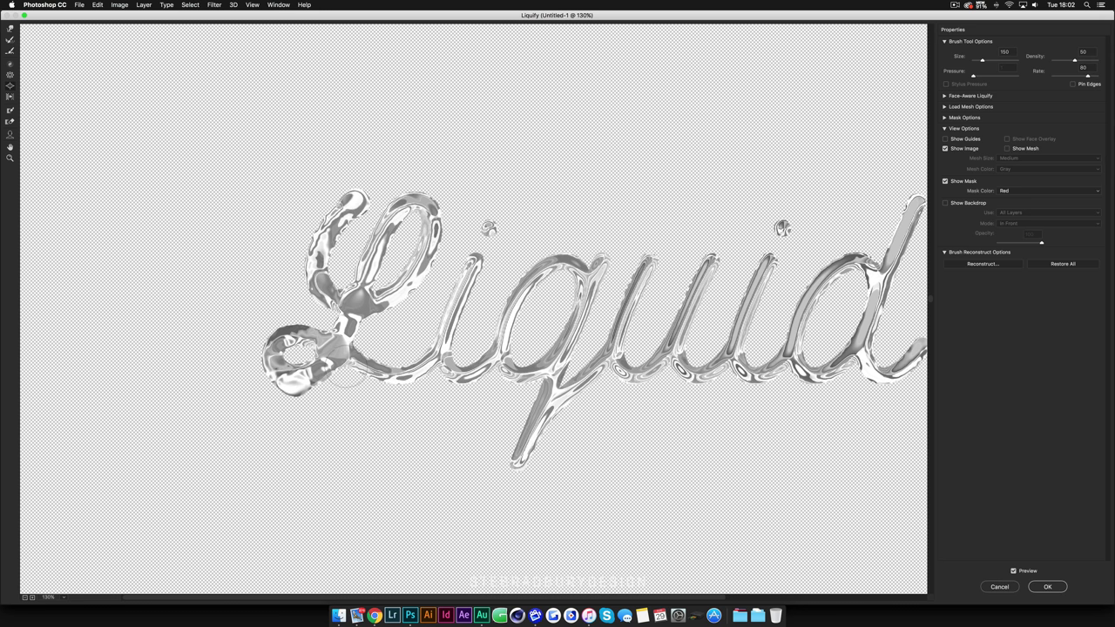
{"action": "mouse_move", "coordinate": [350, 356]}
{"action": "left_mouse_down"}
{"action": "mouse_move", "coordinate": [395, 392]}
{"action": "mouse_move", "coordinate": [384, 386]}
{"action": "mouse_move", "coordinate": [414, 387]}
{"action": "mouse_move", "coordinate": [408, 377]}
{"action": "mouse_move", "coordinate": [365, 348]}
{"action": "mouse_move", "coordinate": [408, 372]}
{"action": "mouse_move", "coordinate": [437, 333]}
{"action": "mouse_move", "coordinate": [423, 348]}
{"action": "mouse_move", "coordinate": [437, 339]}
{"action": "mouse_move", "coordinate": [442, 365]}
{"action": "mouse_move", "coordinate": [455, 356]}
{"action": "mouse_move", "coordinate": [401, 354]}
{"action": "mouse_move", "coordinate": [399, 381]}
{"action": "mouse_move", "coordinate": [412, 361]}
{"action": "mouse_move", "coordinate": [424, 375]}
{"action": "mouse_move", "coordinate": [471, 261]}
{"action": "mouse_move", "coordinate": [481, 344]}
{"action": "left_mouse_up"}
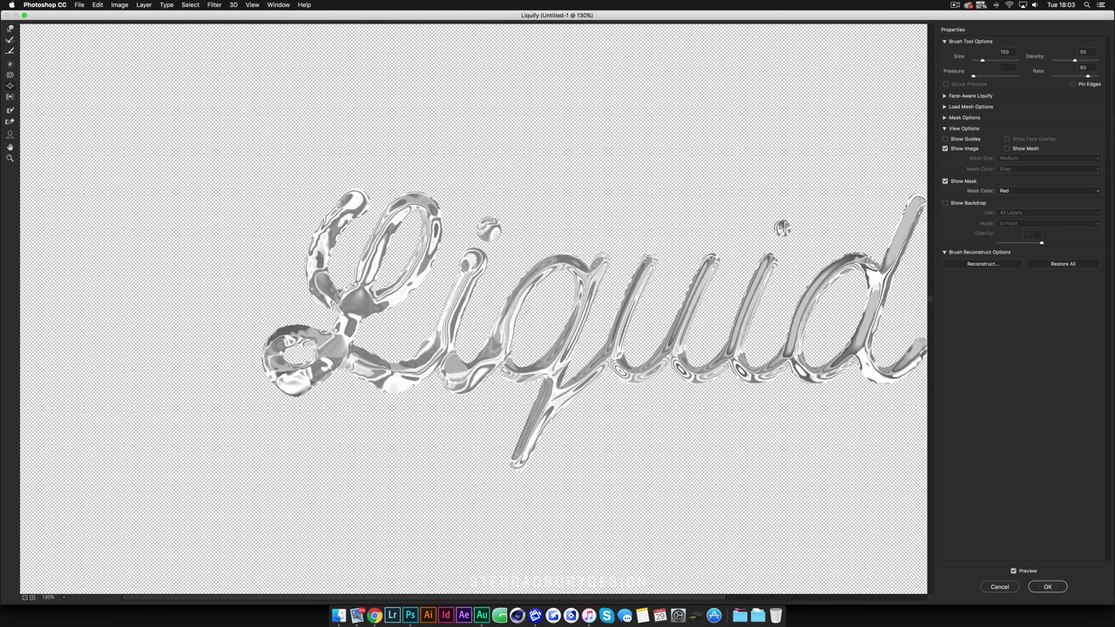
Bloat the strokes and lower curves of "quid", including the second dot and the tail of the "d", and apply Liquify
{"action": "scroll", "coordinate": [481, 344], "scroll_direction": "up", "scroll_amount": 3}
{"action": "mouse_move", "coordinate": [522, 509]}
{"action": "left_mouse_down"}
{"action": "mouse_move", "coordinate": [652, 326]}
{"action": "mouse_move", "coordinate": [623, 444]}
{"action": "mouse_move", "coordinate": [664, 402]}
{"action": "mouse_move", "coordinate": [687, 437]}
{"action": "mouse_move", "coordinate": [766, 419]}
{"action": "left_mouse_up"}
{"action": "scroll", "coordinate": [767, 418], "scroll_direction": "right", "scroll_amount": 5}
{"action": "left_click_drag", "start_coordinate": [610, 419], "coordinate": [697, 418]}
{"action": "scroll", "coordinate": [745, 512], "scroll_direction": "left", "scroll_amount": 5}
{"action": "scroll", "coordinate": [745, 512], "scroll_direction": "right", "scroll_amount": 5}
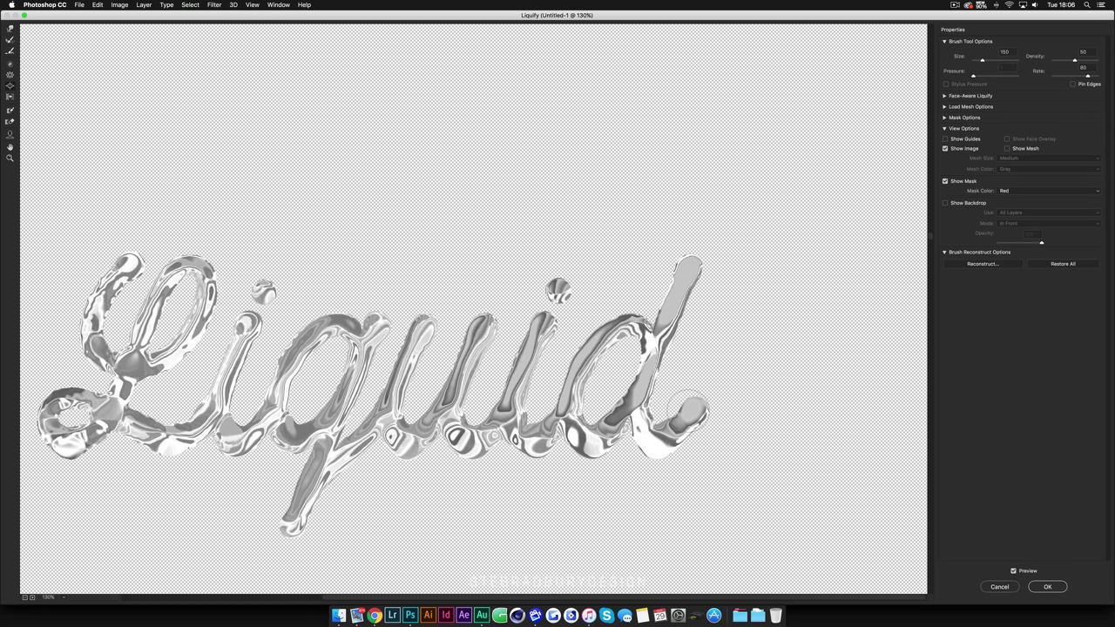
{"action": "left_click_drag", "start_coordinate": [688, 409], "coordinate": [710, 414]}
{"action": "left_click", "coordinate": [1048, 587]}
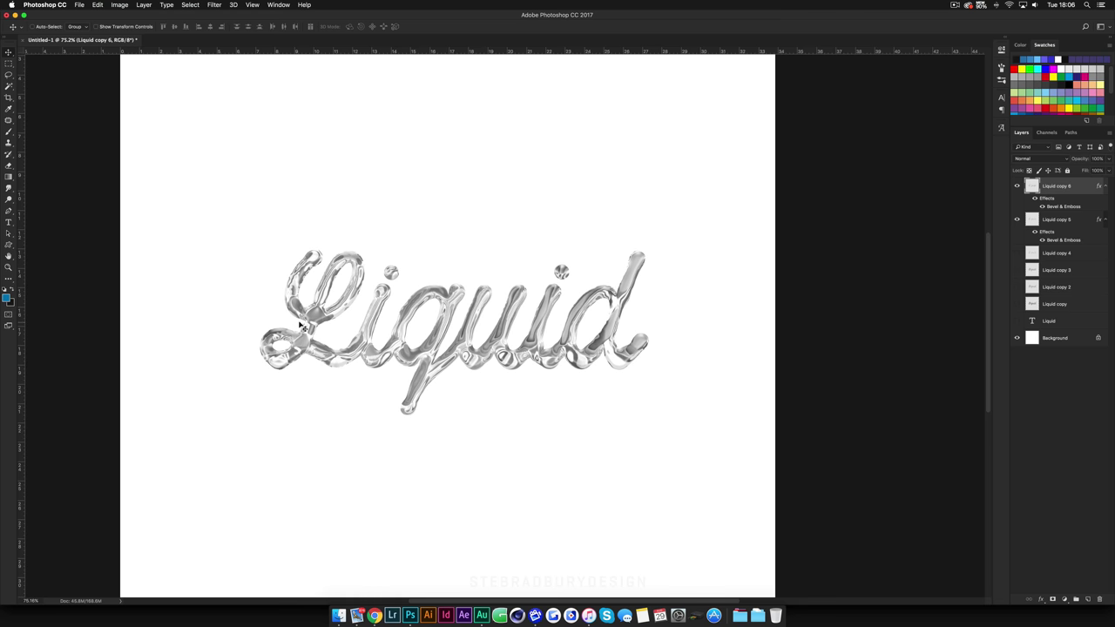
Move the liquified word above Liquid copy 5 to compare them, hide Liquid copy 5 and move the word back down
{"action": "left_click_drag", "start_coordinate": [305, 262], "coordinate": [311, 92]}
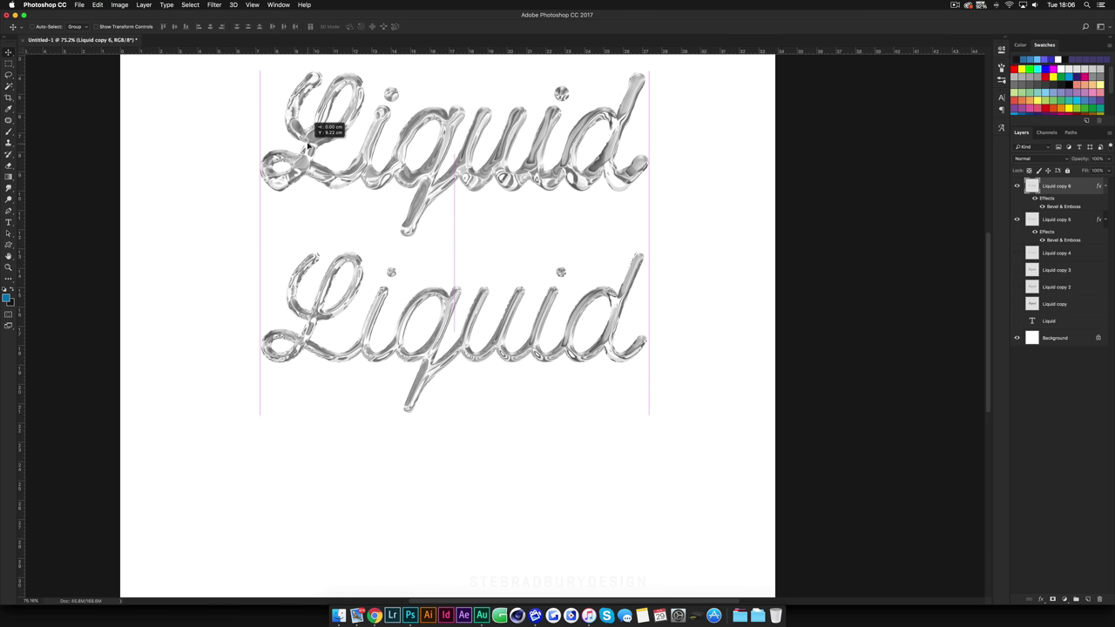
{"action": "scroll", "coordinate": [388, 274], "scroll_direction": "up", "scroll_amount": 2}
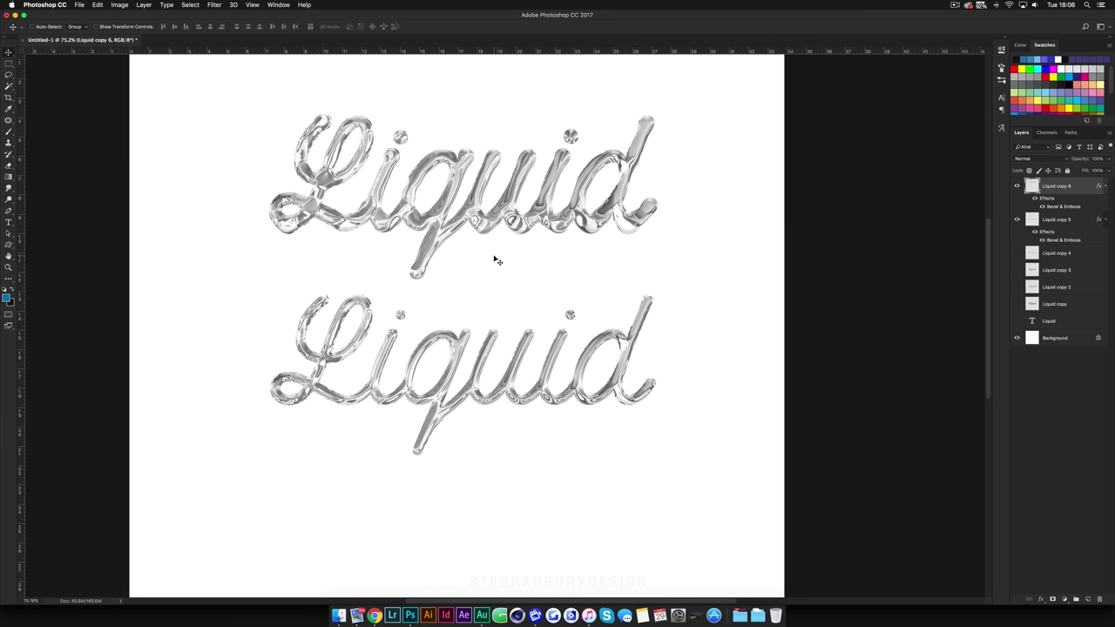
{"action": "scroll", "coordinate": [497, 259], "scroll_direction": "up", "scroll_amount": 1}
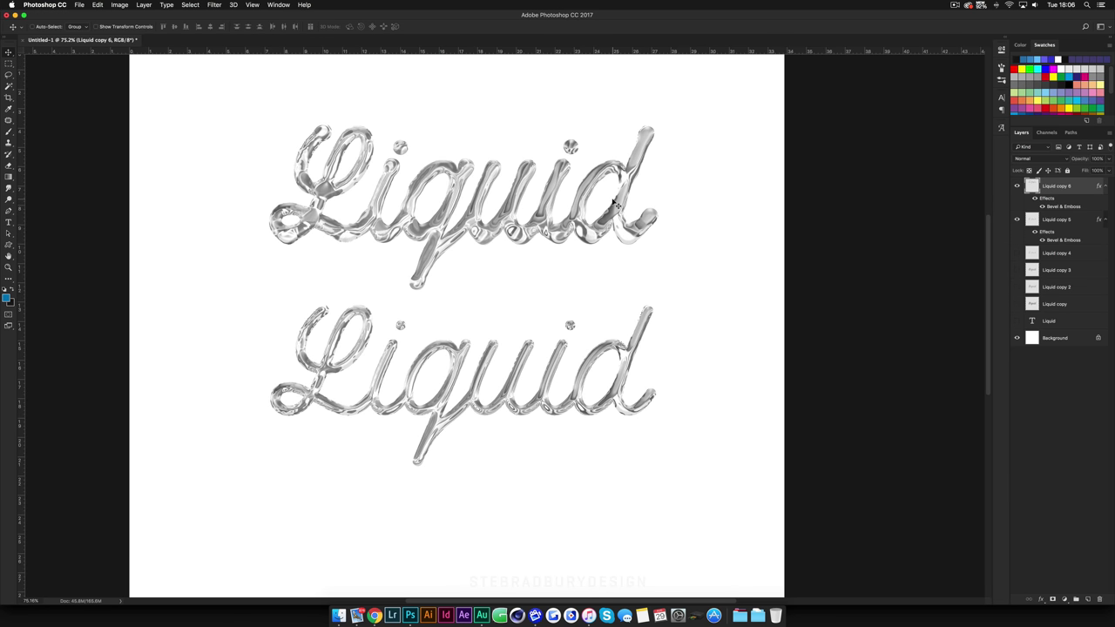
{"action": "scroll", "coordinate": [586, 237], "scroll_direction": "up", "scroll_amount": 2}
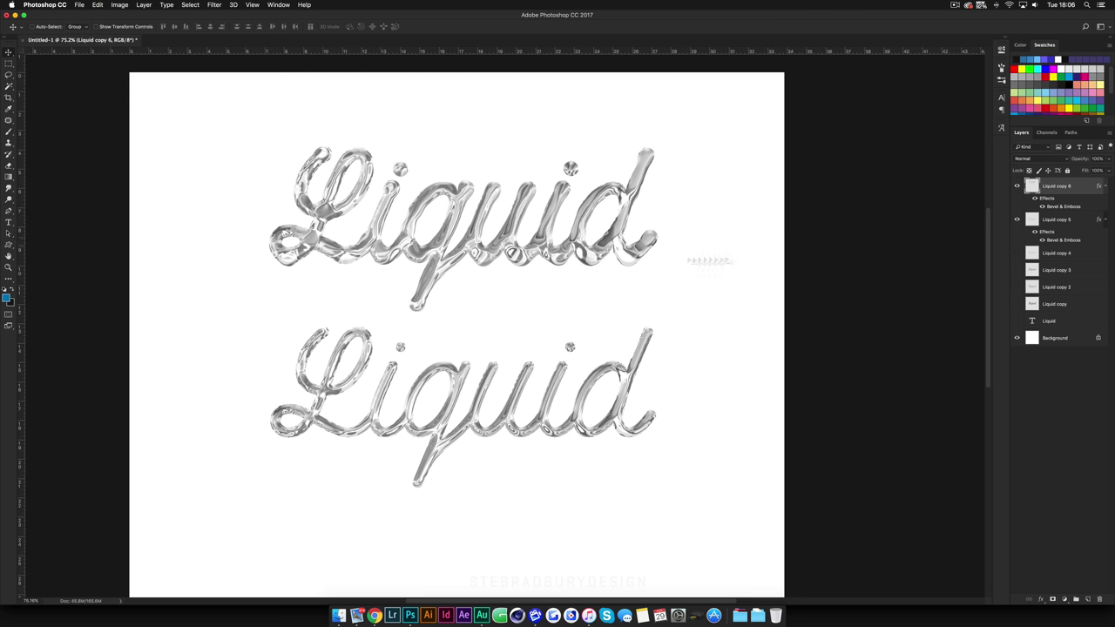
{"action": "left_click", "coordinate": [1017, 219]}
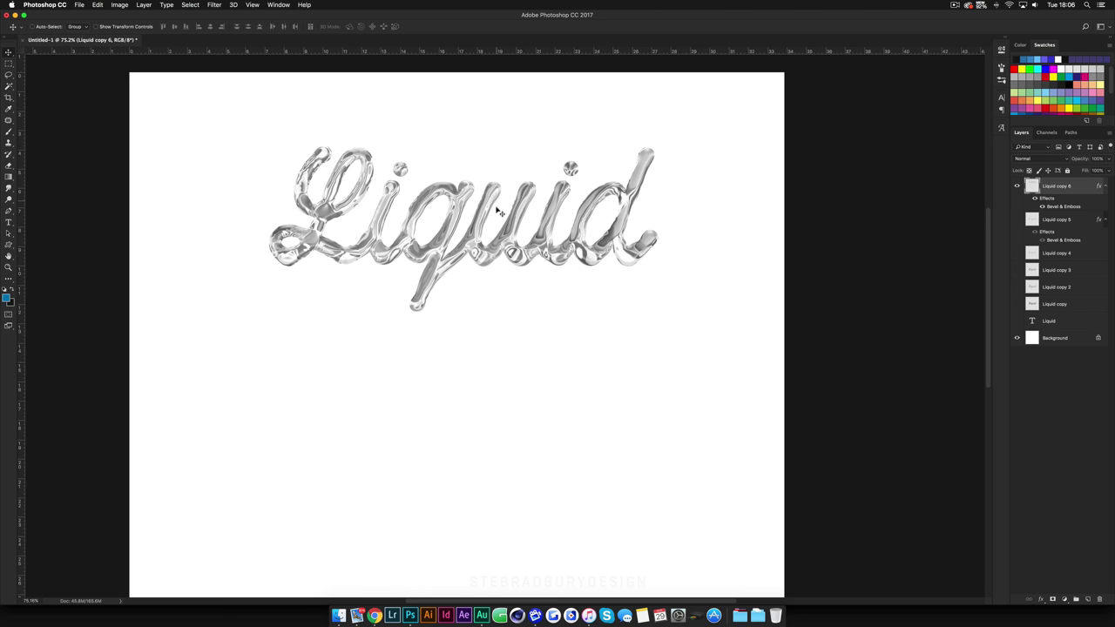
{"action": "left_click_drag", "start_coordinate": [495, 207], "coordinate": [497, 330]}
Duplicate the liquified layer and hide the original, Liquid copy 6
{"action": "key", "text": "super+u"}
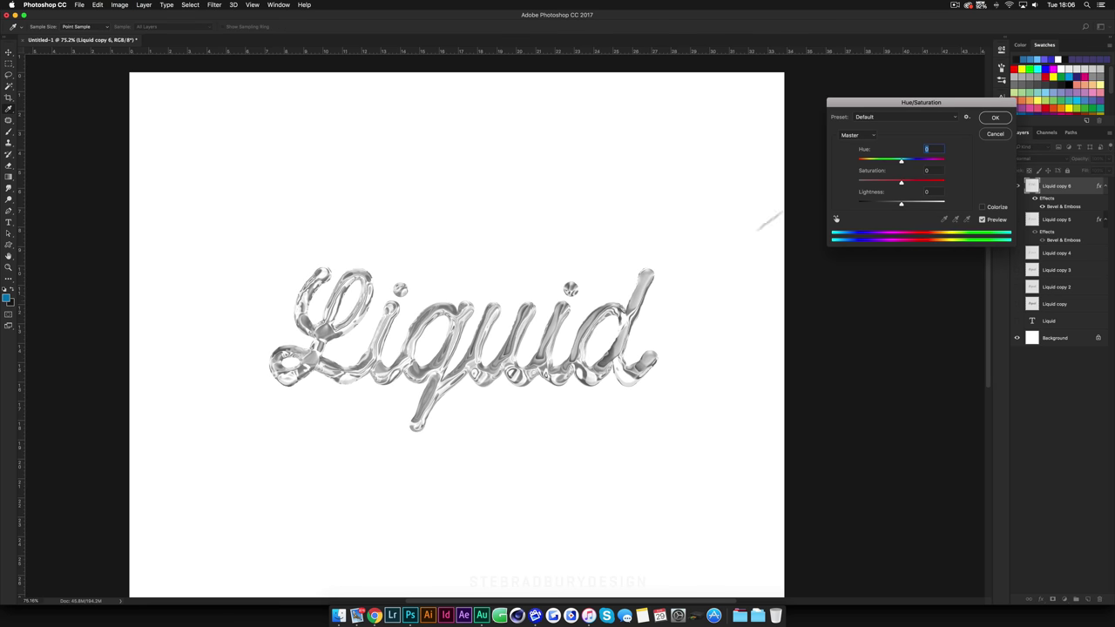
{"action": "left_click", "coordinate": [1001, 140]}
{"action": "key", "text": "super+j"}
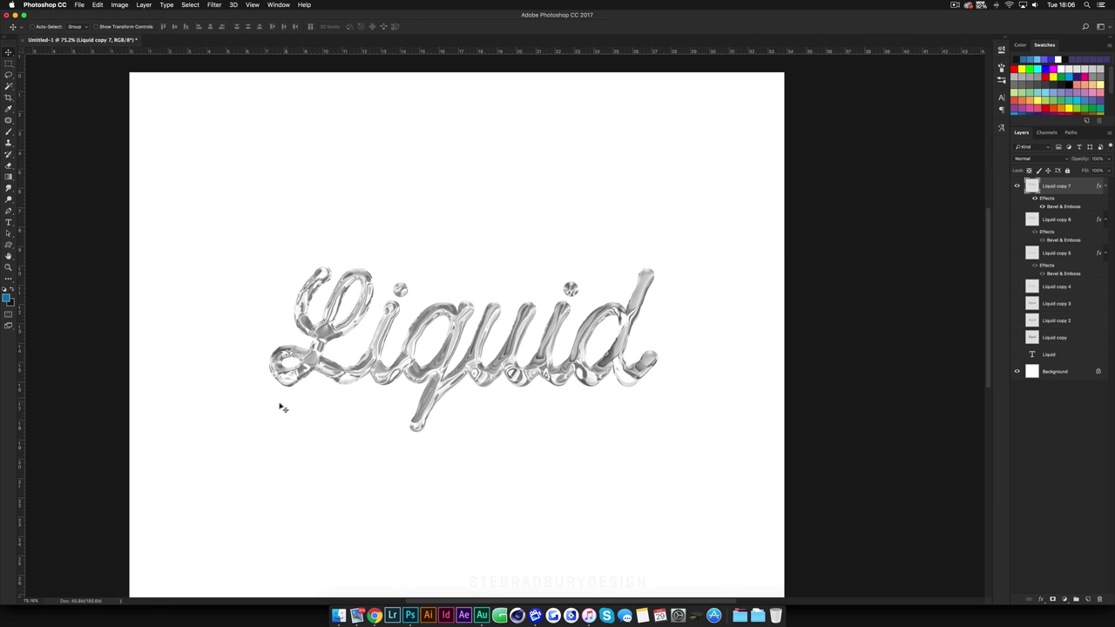
Fill the Background layer with the dark grey #151515
{"action": "left_click", "coordinate": [1044, 371]}
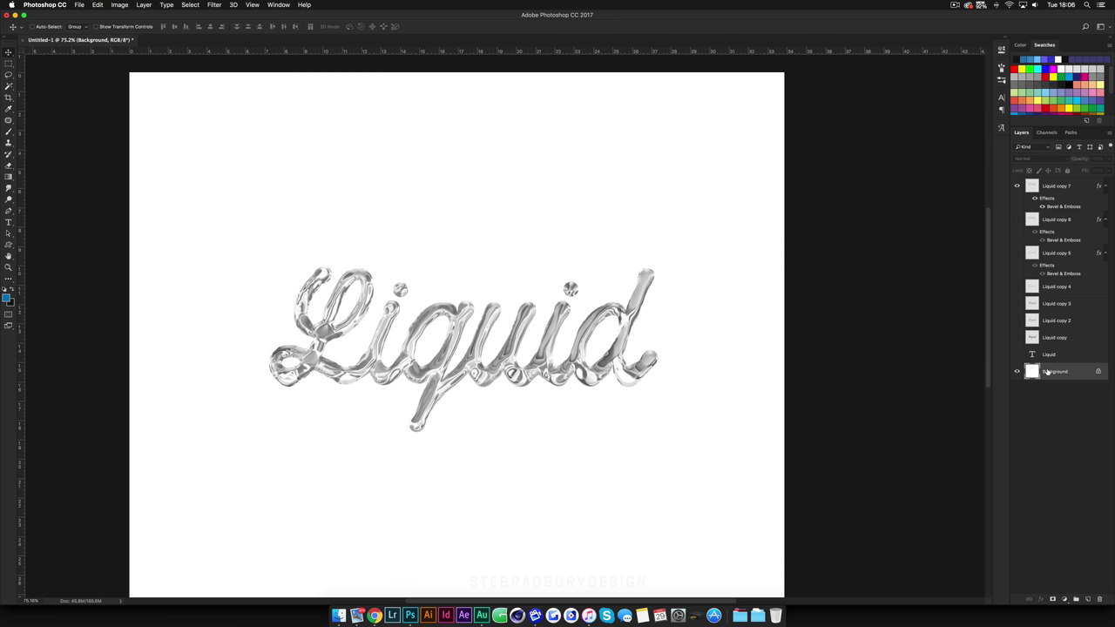
{"action": "left_click", "coordinate": [12, 302]}
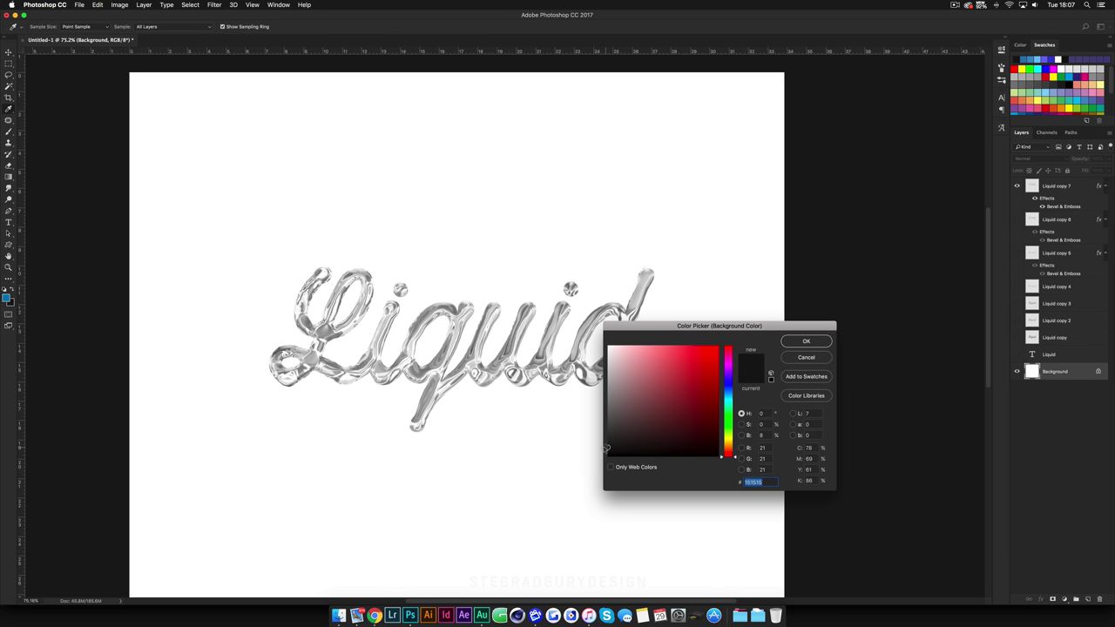
{"action": "left_click", "coordinate": [807, 341]}
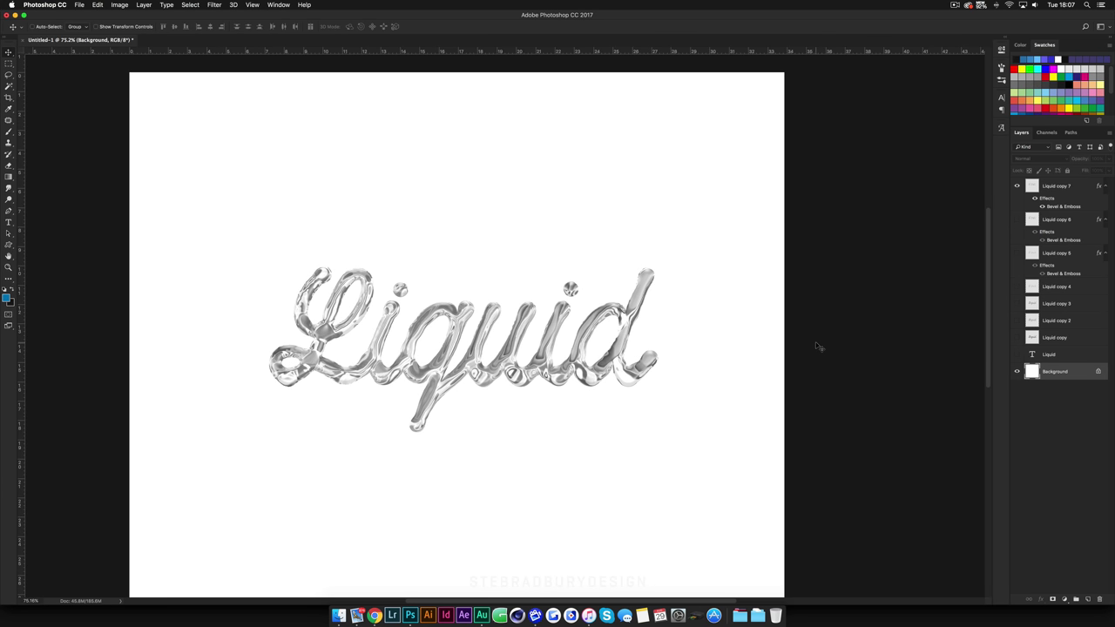
{"action": "key", "text": "super+BackSpace"}
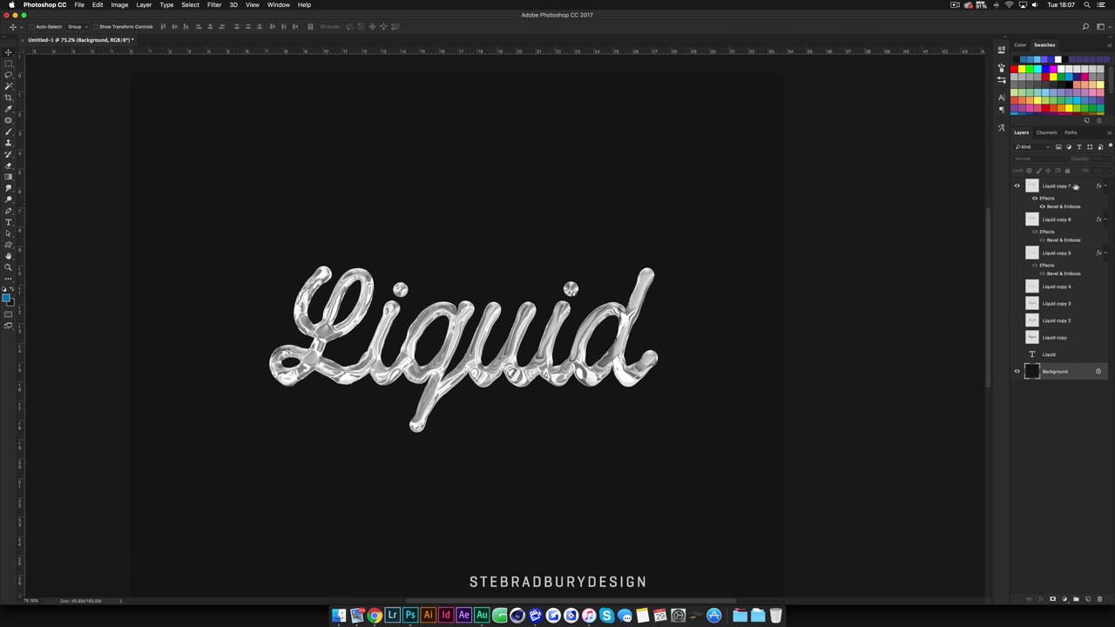
In the blending options of Liquid copy 7, split the Blend If white slider for This Layer to about 148 / 180
{"action": "left_click", "coordinate": [1058, 186]}
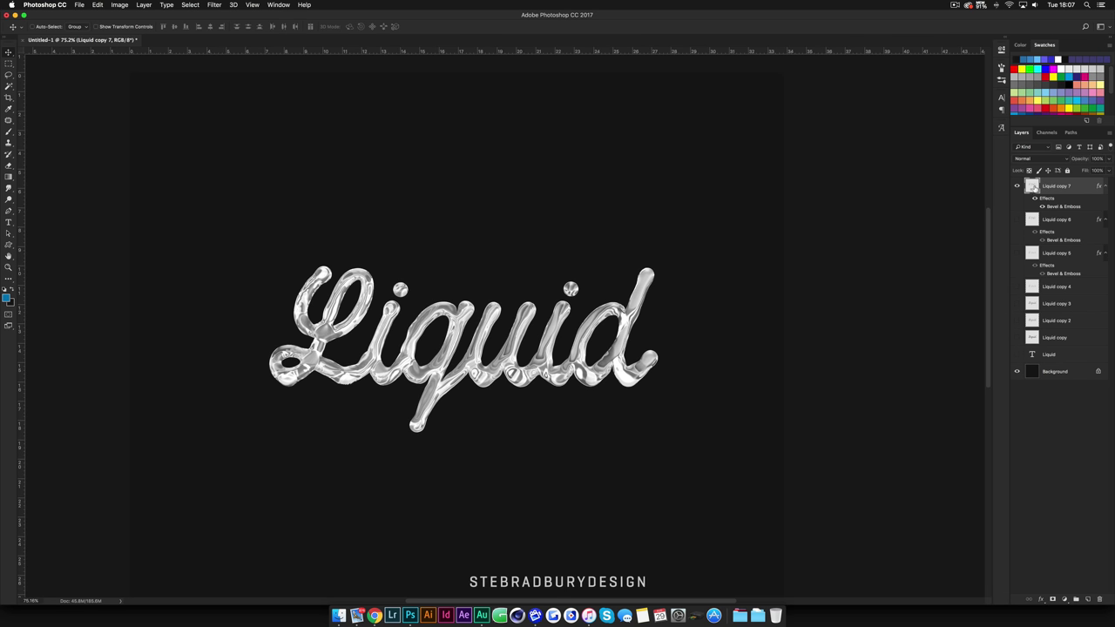
{"action": "double_click", "coordinate": [1032, 188]}
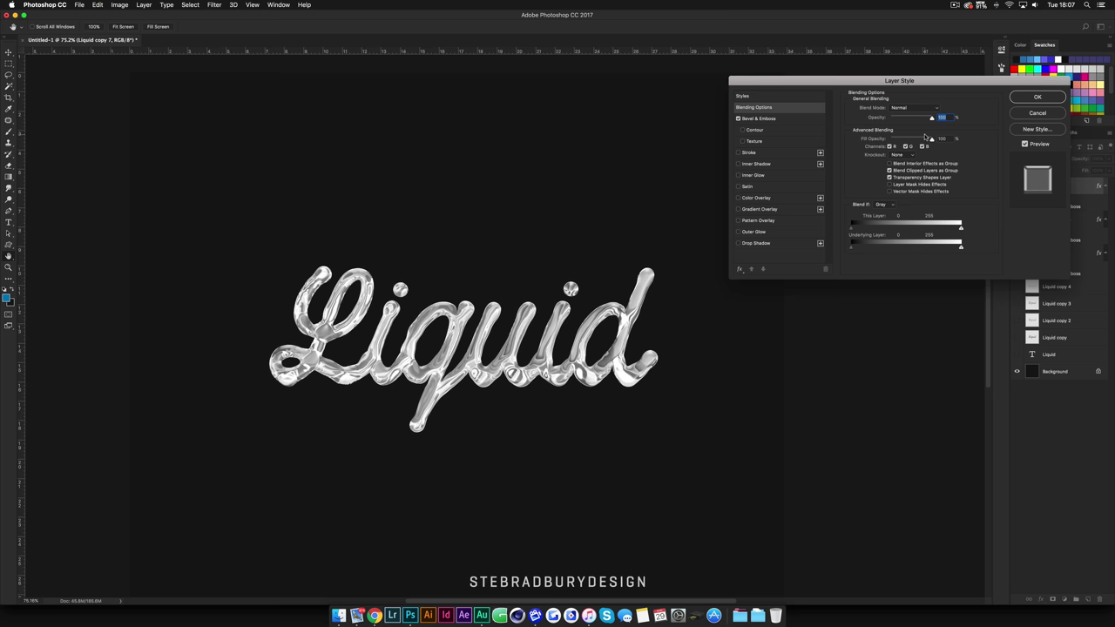
{"action": "left_click_drag", "start_coordinate": [905, 88], "coordinate": [849, 201]}
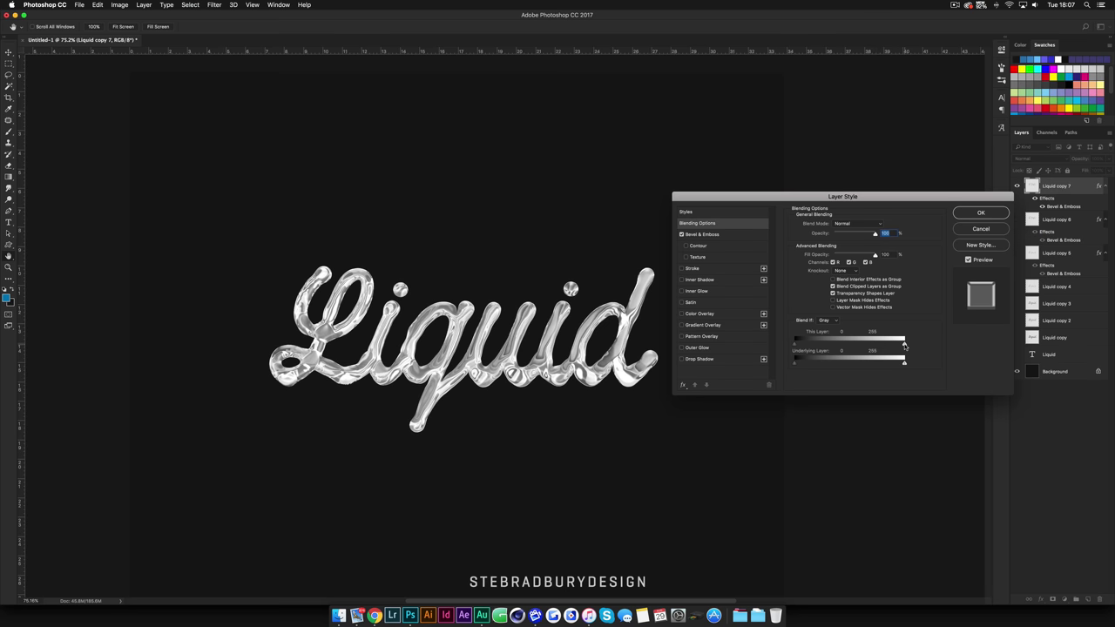
{"action": "left_click_drag", "start_coordinate": [888, 345], "coordinate": [864, 346]}
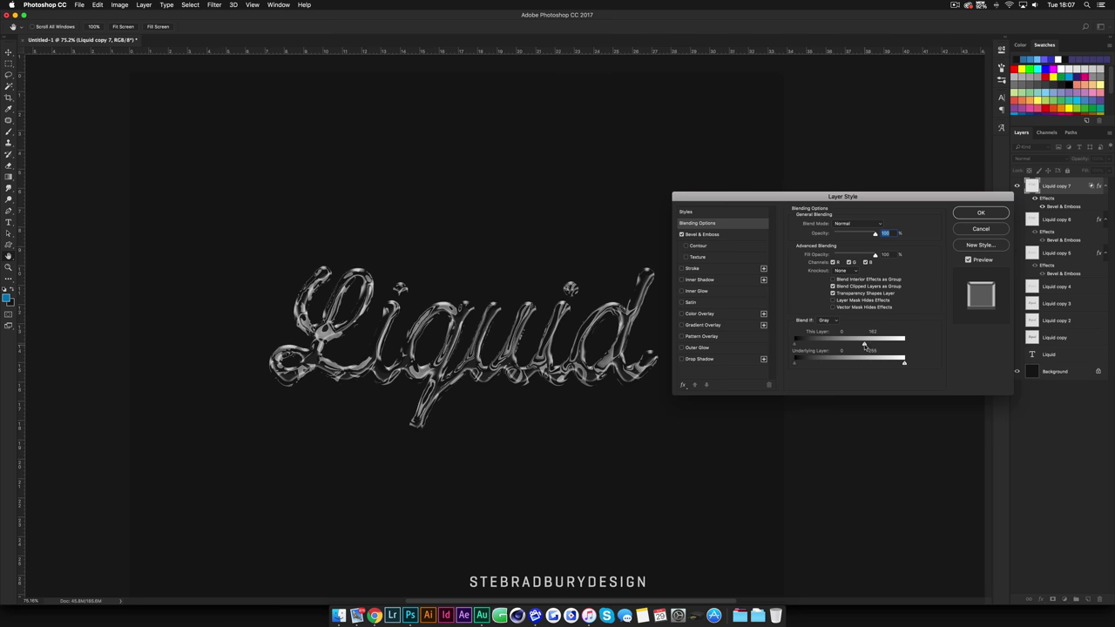
{"action": "left_click_drag", "start_coordinate": [869, 345], "coordinate": [872, 345]}
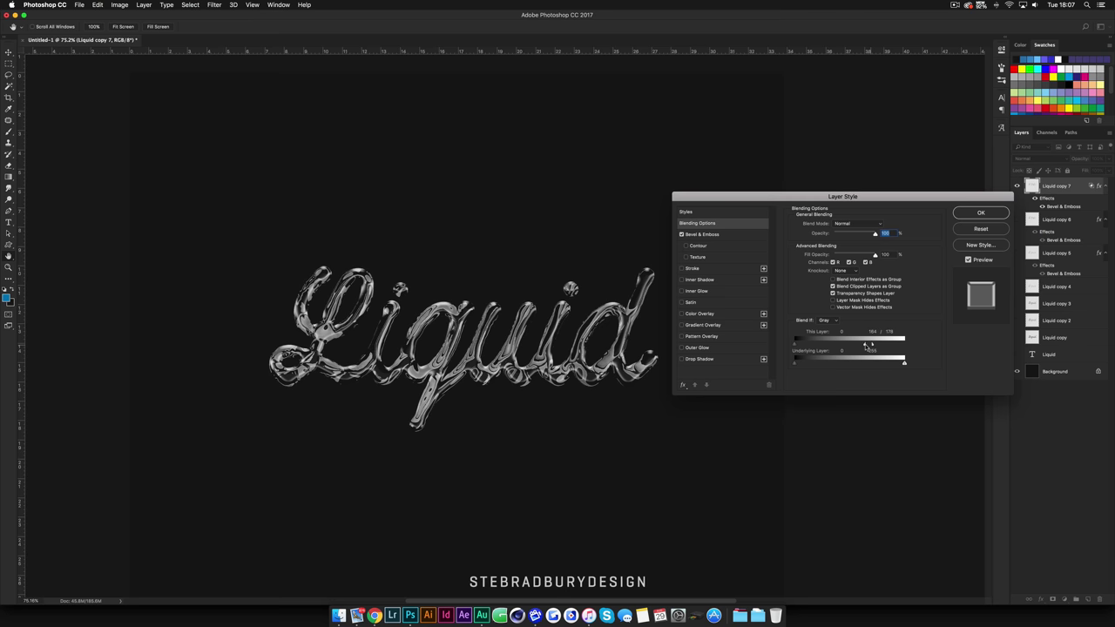
{"action": "left_click_drag", "start_coordinate": [866, 345], "coordinate": [872, 346]}
{"action": "left_click_drag", "start_coordinate": [868, 346], "coordinate": [859, 347]}
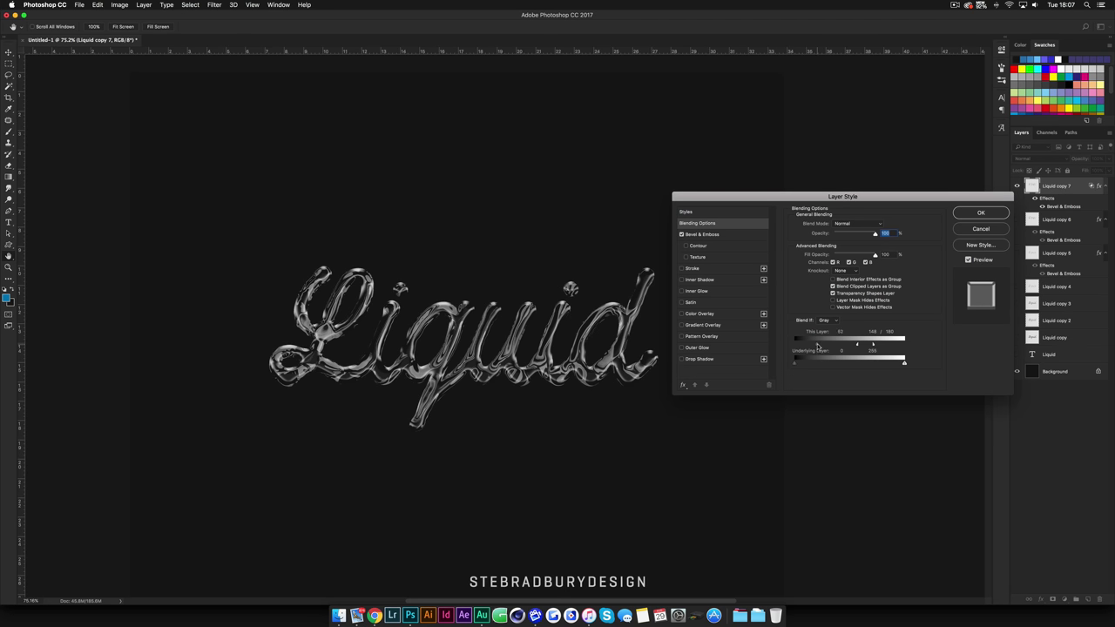
Split the Blend If black slider for This Layer to about 128 / 144 and apply the layer style
{"action": "left_click_drag", "start_coordinate": [830, 346], "coordinate": [851, 344]}
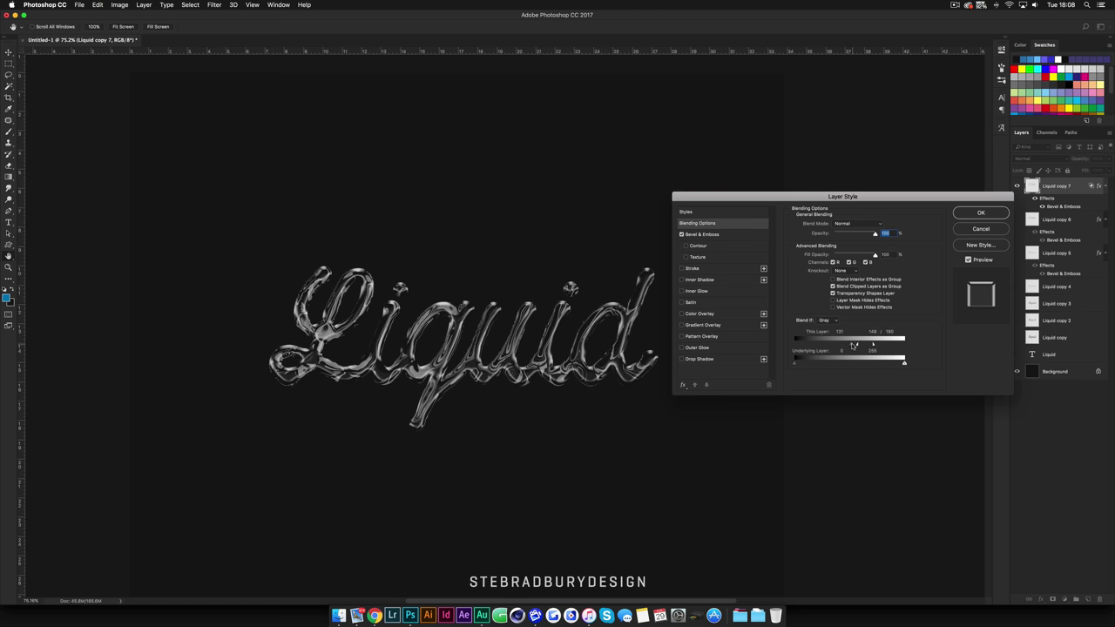
{"action": "left_click_drag", "start_coordinate": [853, 346], "coordinate": [856, 346]}
{"action": "left_click_drag", "start_coordinate": [855, 346], "coordinate": [855, 346]}
{"action": "key", "text": "alt"}
{"action": "left_click_drag", "start_coordinate": [851, 346], "coordinate": [854, 347]}
{"action": "key", "text": "alt"}
{"action": "key", "text": "alt"}
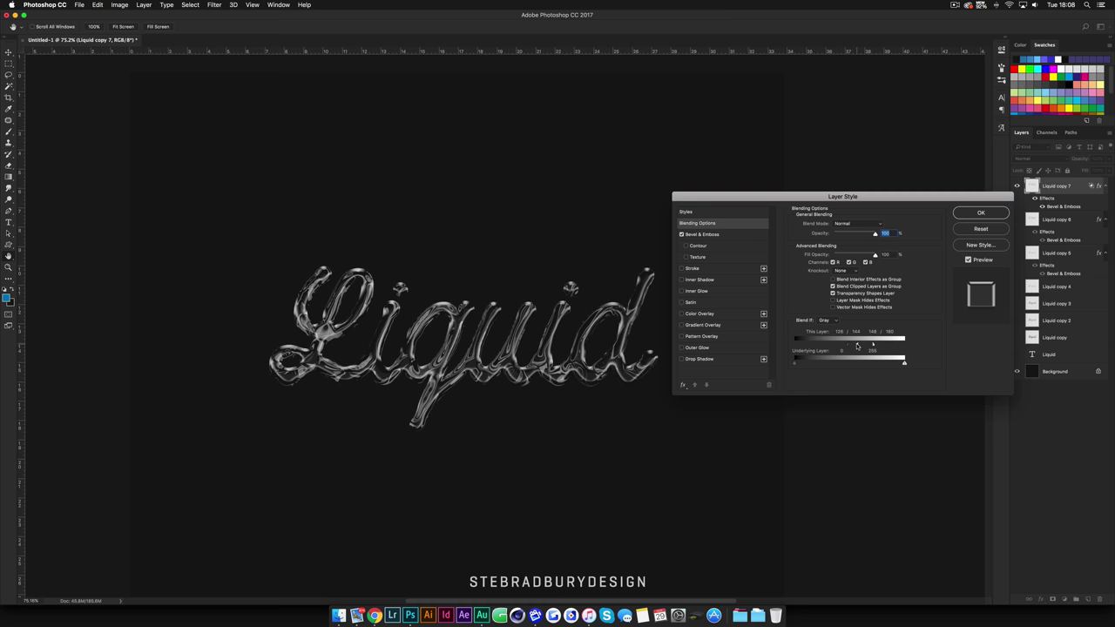
{"action": "left_click", "coordinate": [982, 212]}
Show Liquid copy 6 and move it below the blended copy to compare the chrome lettering with and without the Blend If adjustment
{"action": "key", "text": "v"}
{"action": "scroll", "coordinate": [623, 239], "scroll_direction": "down", "scroll_amount": 3}
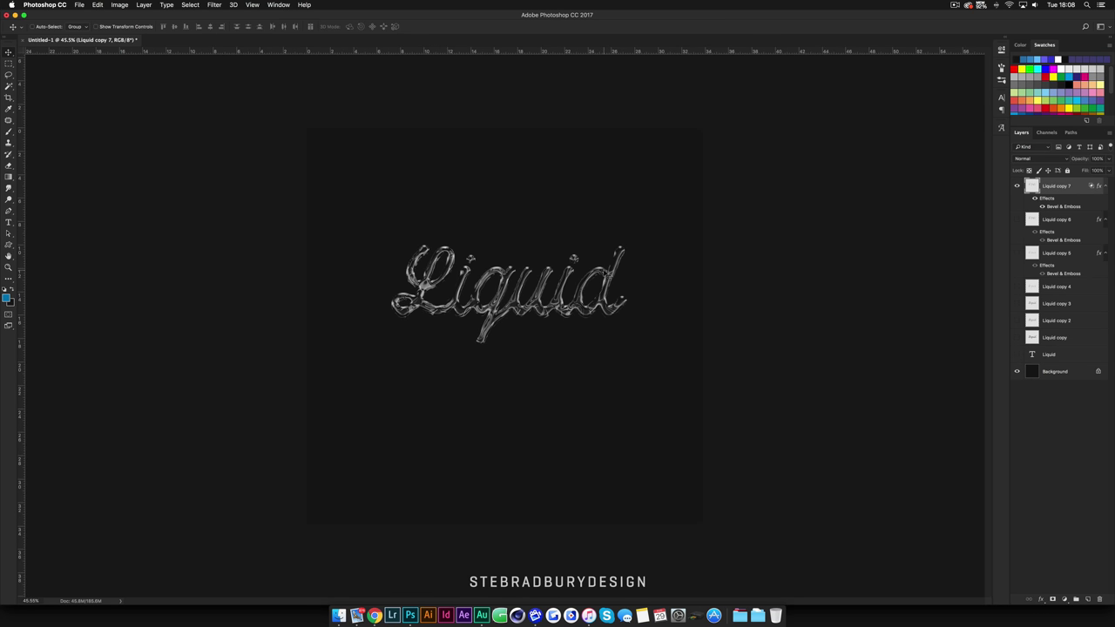
{"action": "left_click", "coordinate": [1017, 220]}
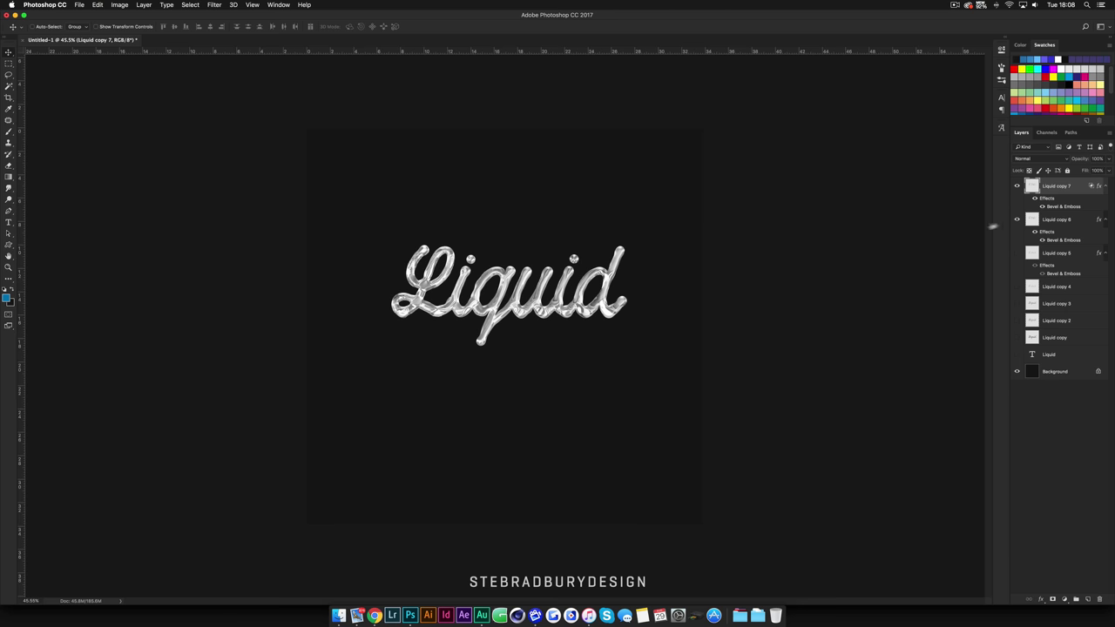
{"action": "left_click", "coordinate": [1056, 220]}
{"action": "left_click_drag", "start_coordinate": [472, 297], "coordinate": [473, 419]}
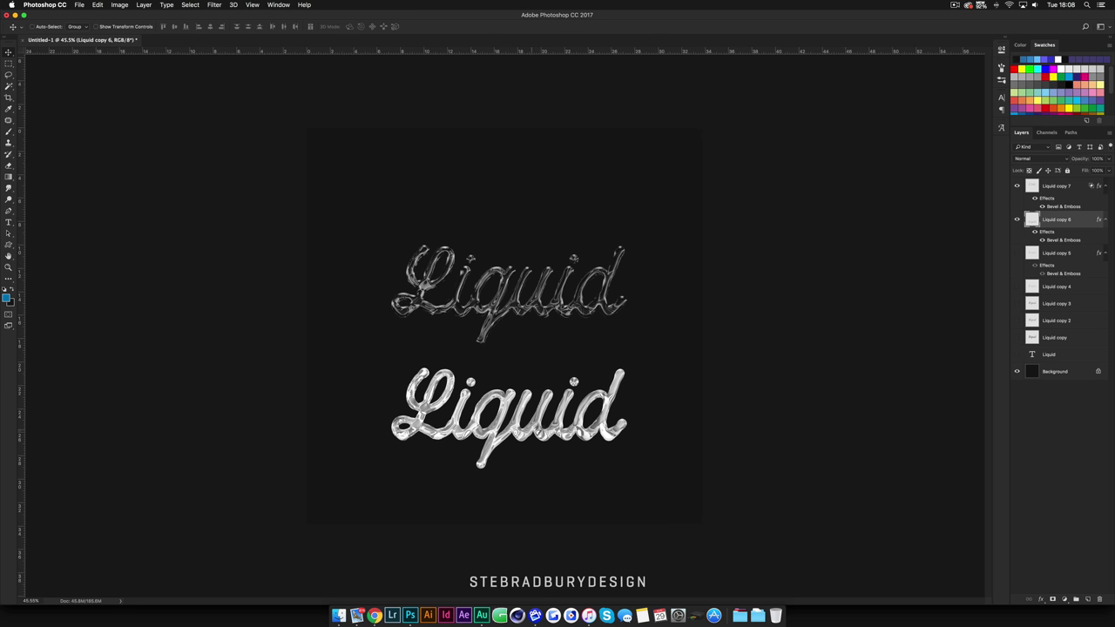
{"action": "left_click", "coordinate": [1016, 221]}
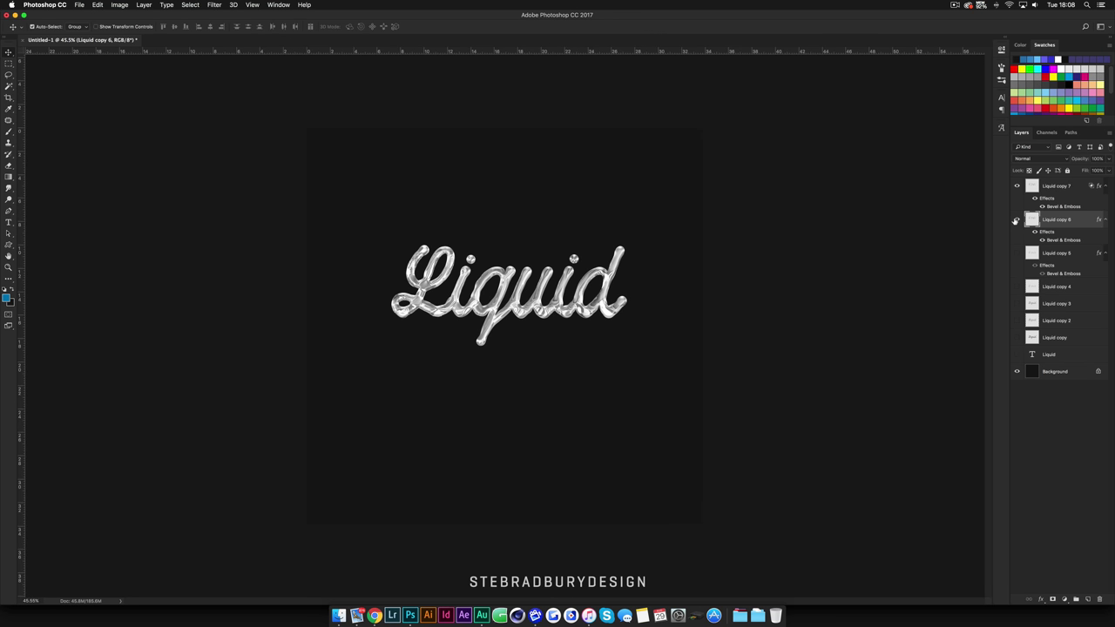
Hide Liquid copy 6 and fill the Background layer with the light blue RGB 127, 200, 250
{"action": "left_click", "coordinate": [1015, 221]}
{"action": "scroll", "coordinate": [462, 296], "scroll_direction": "up", "scroll_amount": 2}
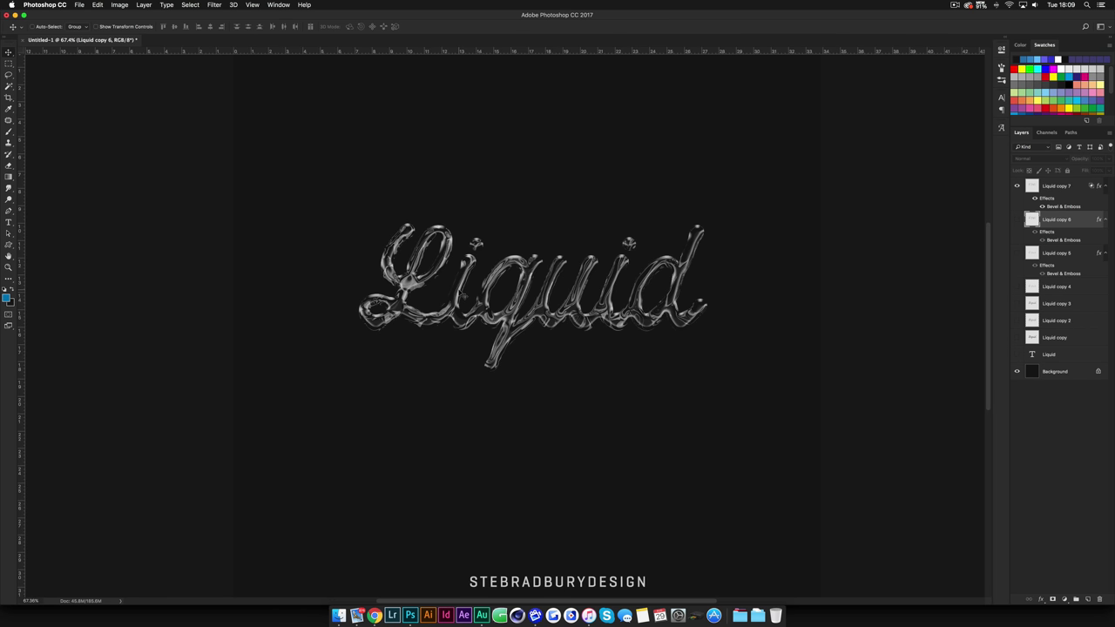
{"action": "left_click", "coordinate": [1035, 370]}
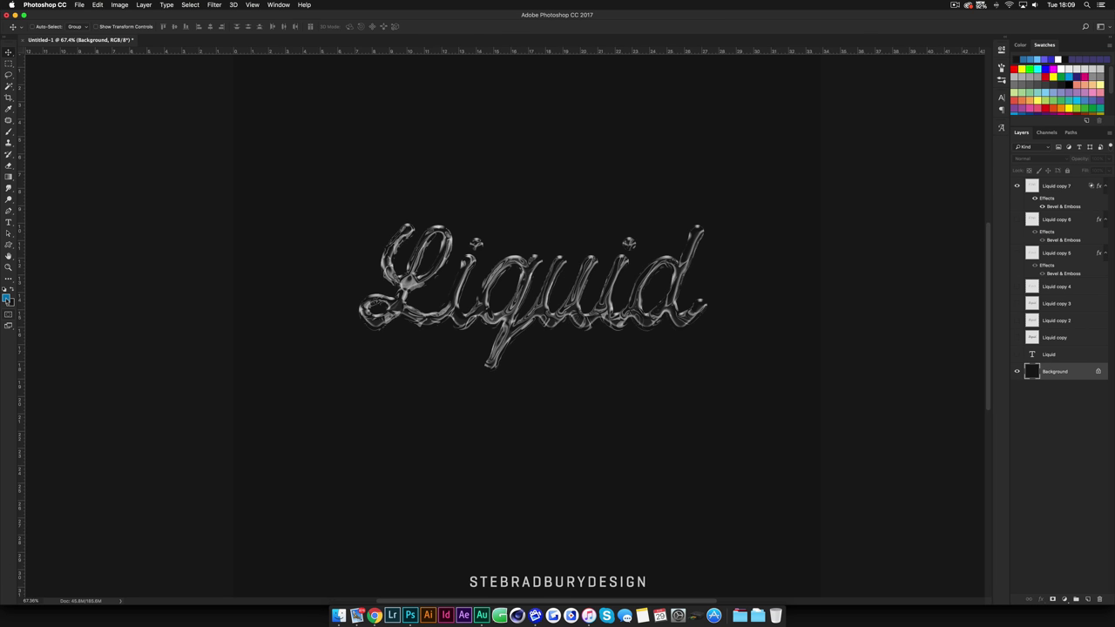
{"action": "left_click", "coordinate": [7, 299]}
{"action": "left_click_drag", "start_coordinate": [672, 355], "coordinate": [662, 349]}
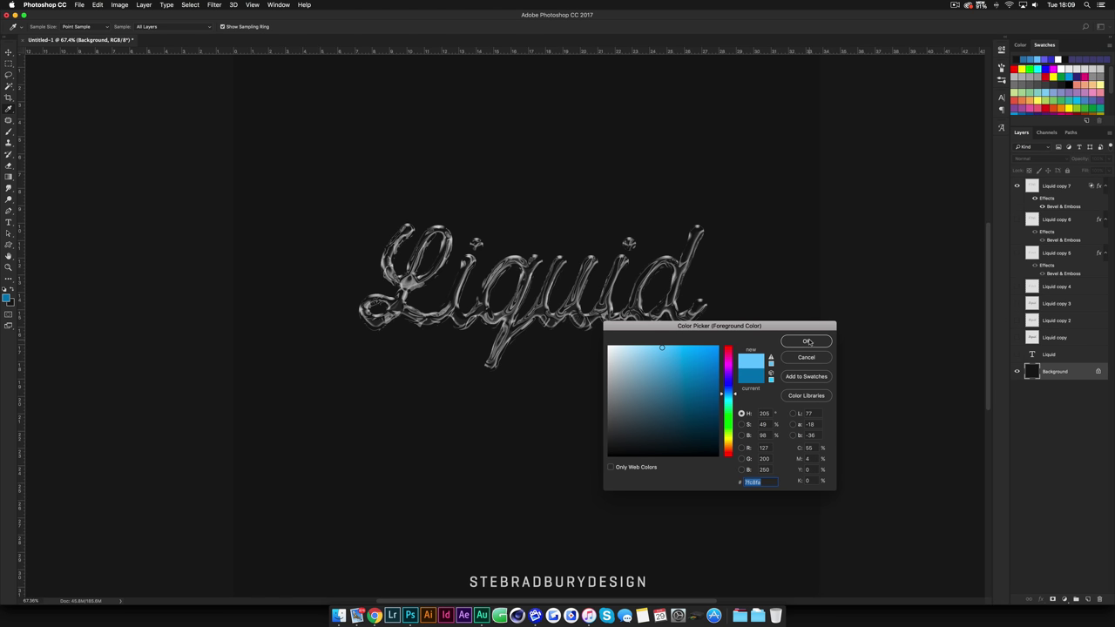
{"action": "left_click", "coordinate": [807, 341]}
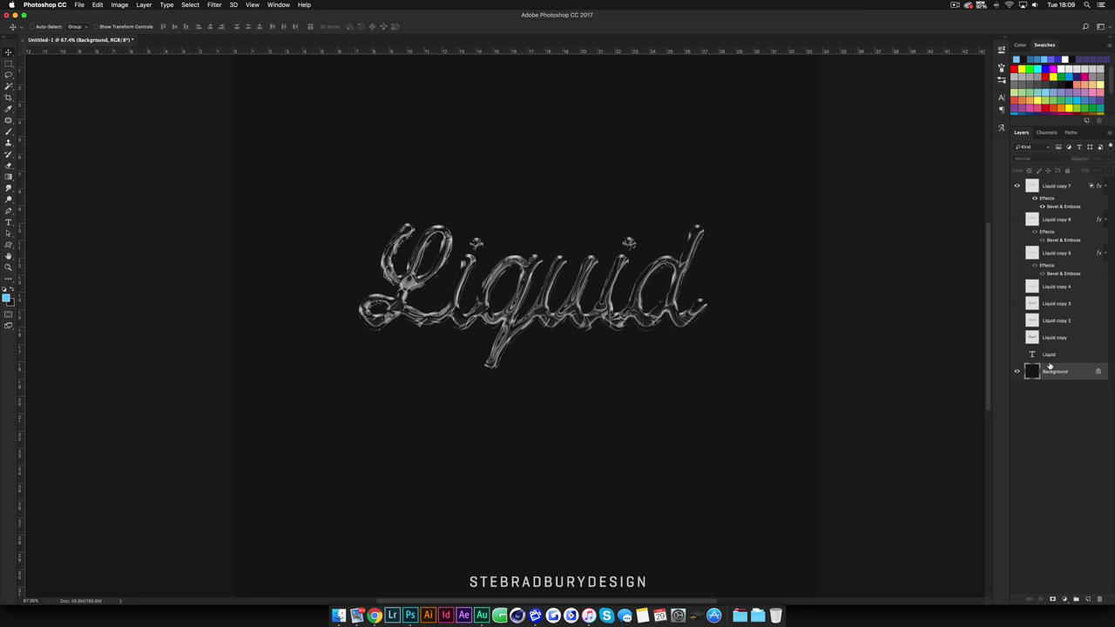
{"action": "key", "text": "alt+BackSpace"}
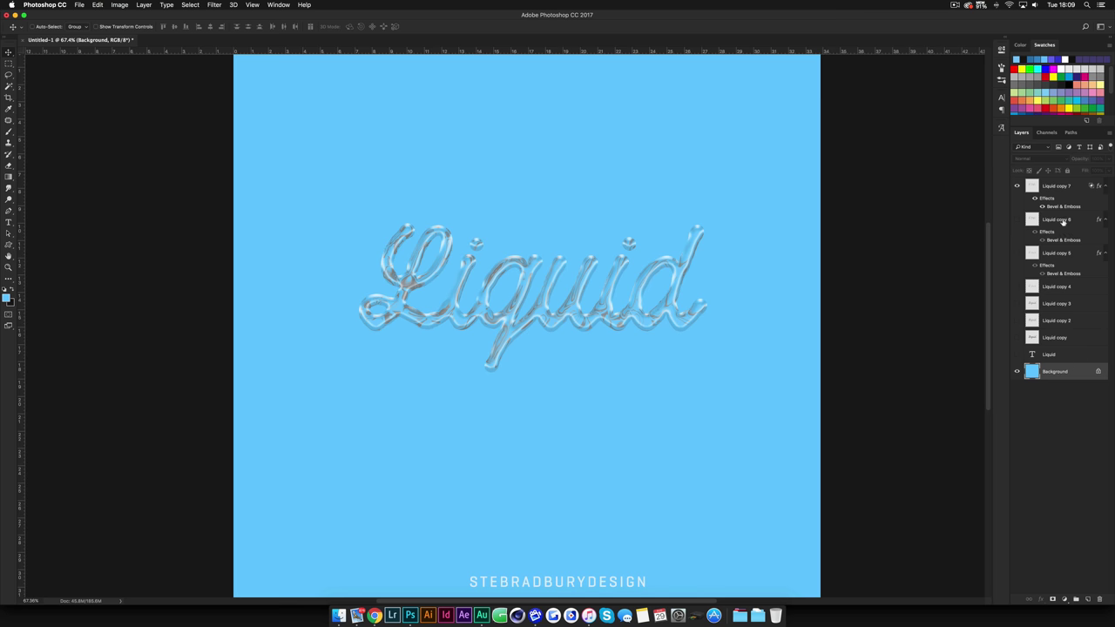
Duplicate Liquid copy 7 and hide the original layer
{"action": "left_click", "coordinate": [1058, 189]}
{"action": "key", "text": "super+j"}
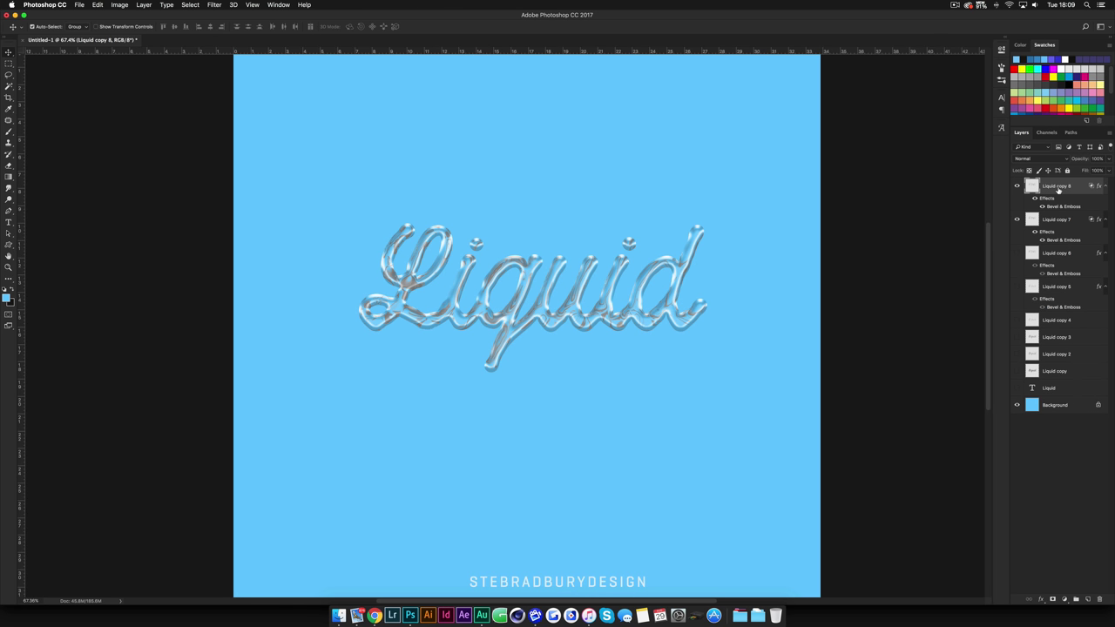
{"action": "key", "text": "super+plus"}
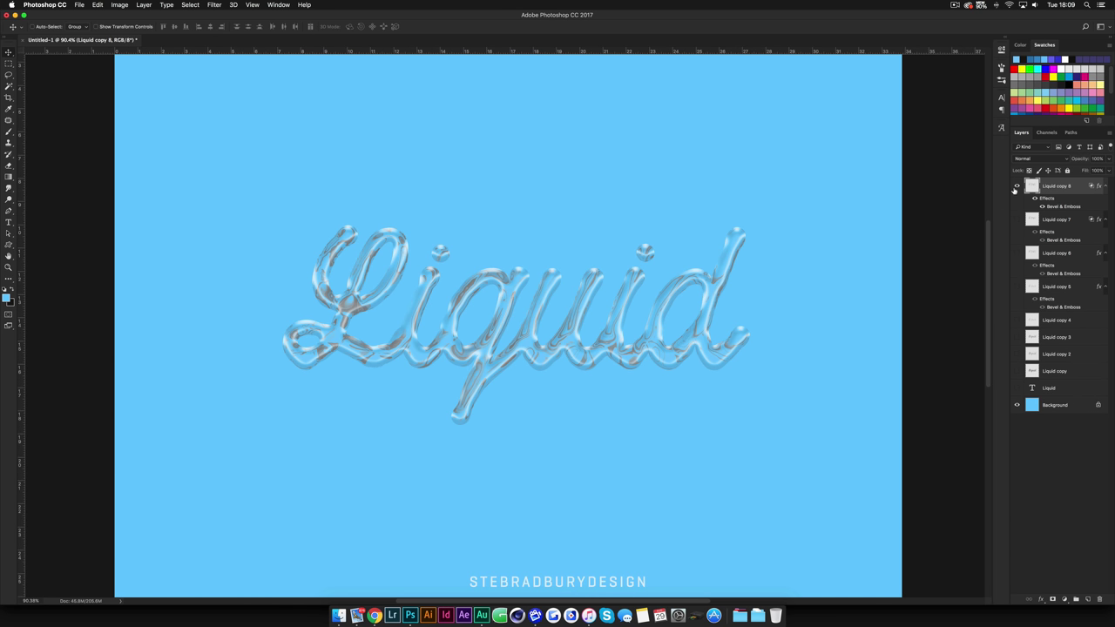
Set the blend mode of Liquid copy 8 to Screen, comparing it with Normal
{"action": "left_click", "coordinate": [1048, 158]}
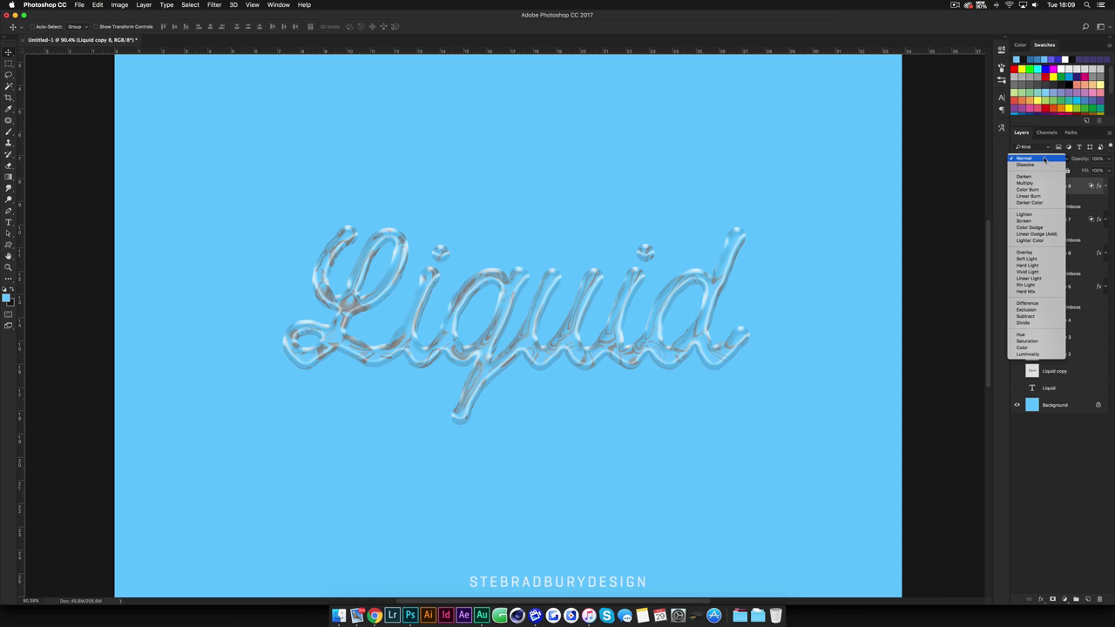
{"action": "left_click", "coordinate": [1028, 220]}
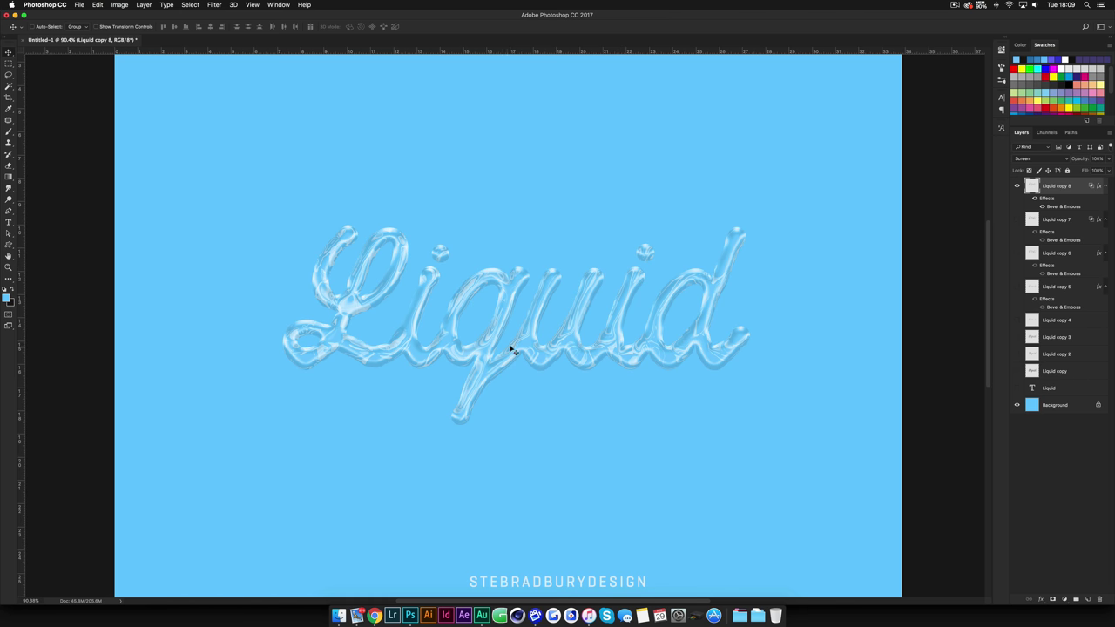
{"action": "left_click", "coordinate": [1062, 162]}
{"action": "left_click", "coordinate": [1053, 98]}
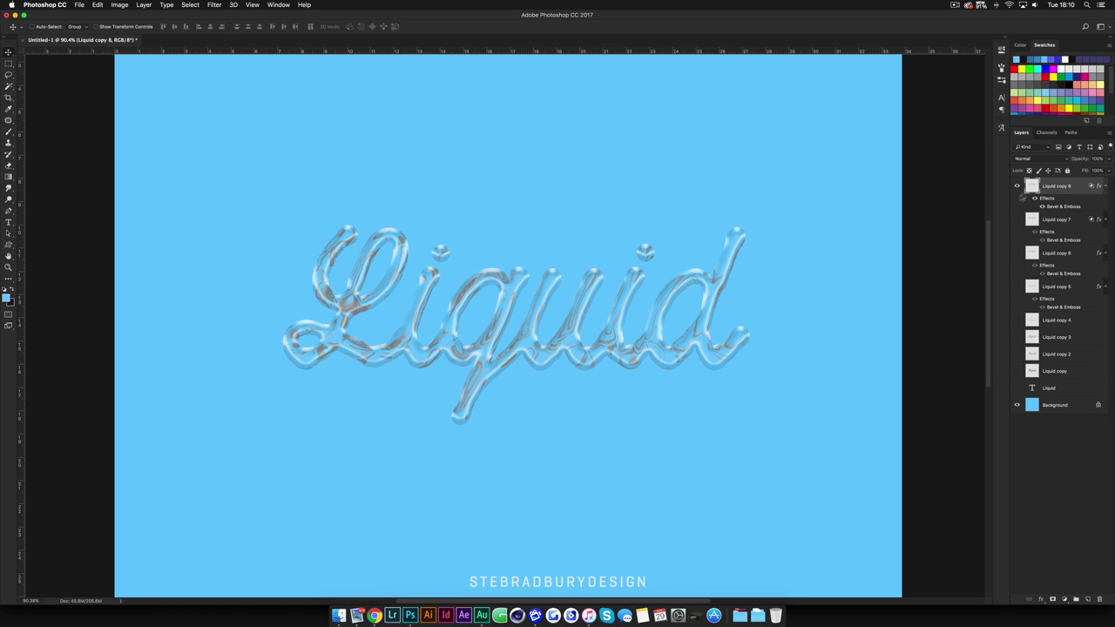
{"action": "left_click", "coordinate": [1046, 159]}
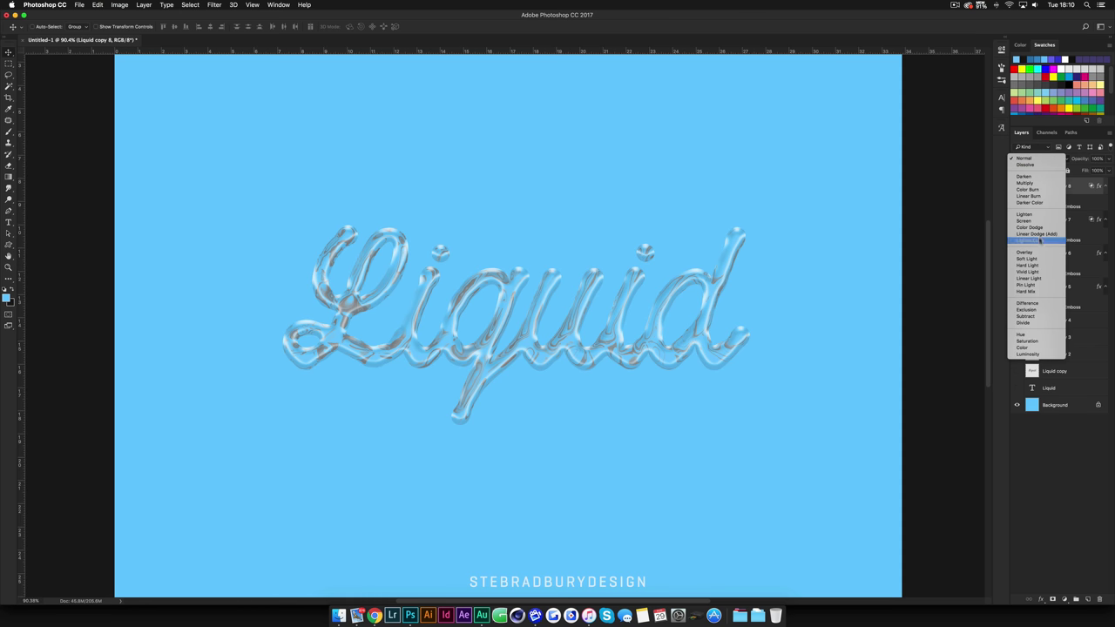
{"action": "left_click", "coordinate": [1041, 222]}
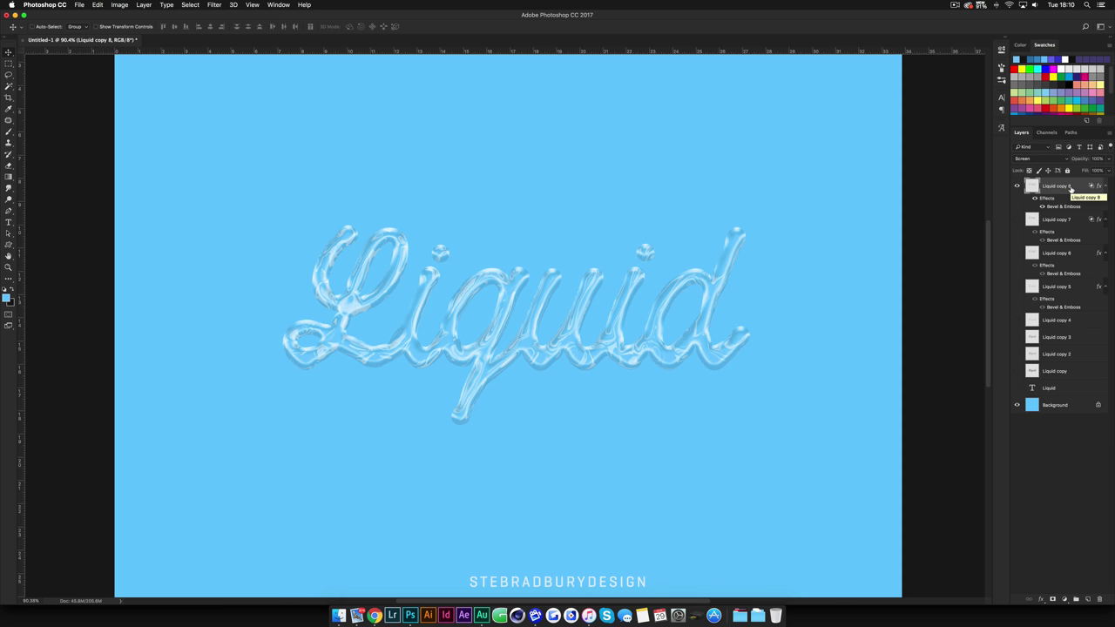
Duplicate Liquid copy 8 to strengthen the lettering and compare the result with the duplicate hidden and shown
{"action": "key", "text": "super+j"}
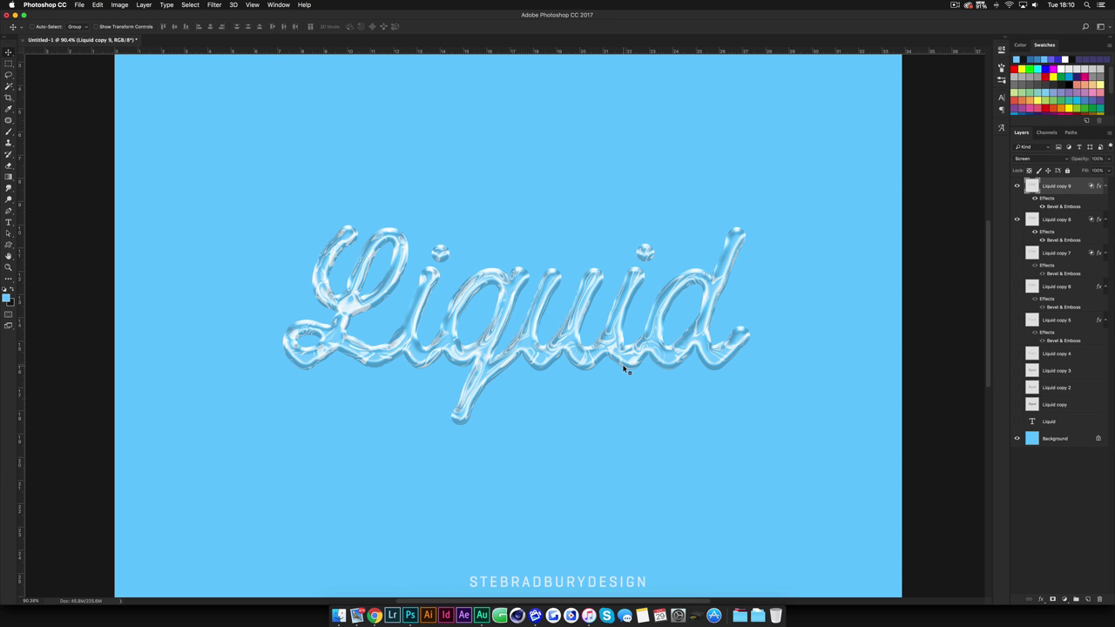
{"action": "scroll", "coordinate": [624, 370], "scroll_direction": "down", "scroll_amount": 5}
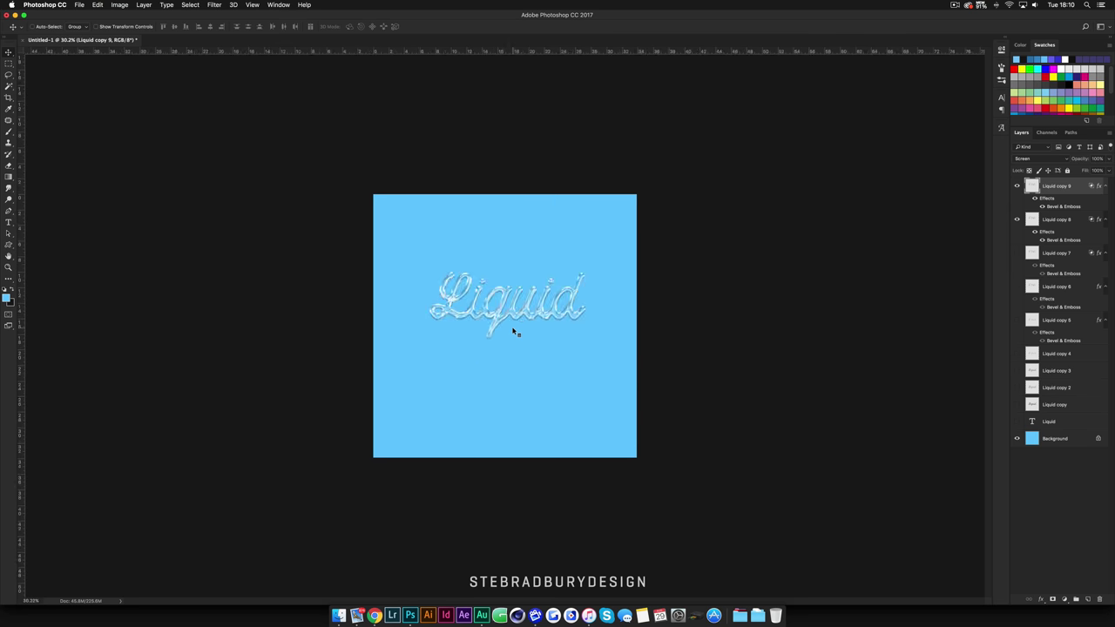
{"action": "scroll", "coordinate": [514, 332], "scroll_direction": "up", "scroll_amount": 4}
{"action": "scroll", "coordinate": [516, 333], "scroll_direction": "down", "scroll_amount": 4}
{"action": "scroll", "coordinate": [517, 332], "scroll_direction": "down", "scroll_amount": 2}
{"action": "left_click", "coordinate": [1016, 187]}
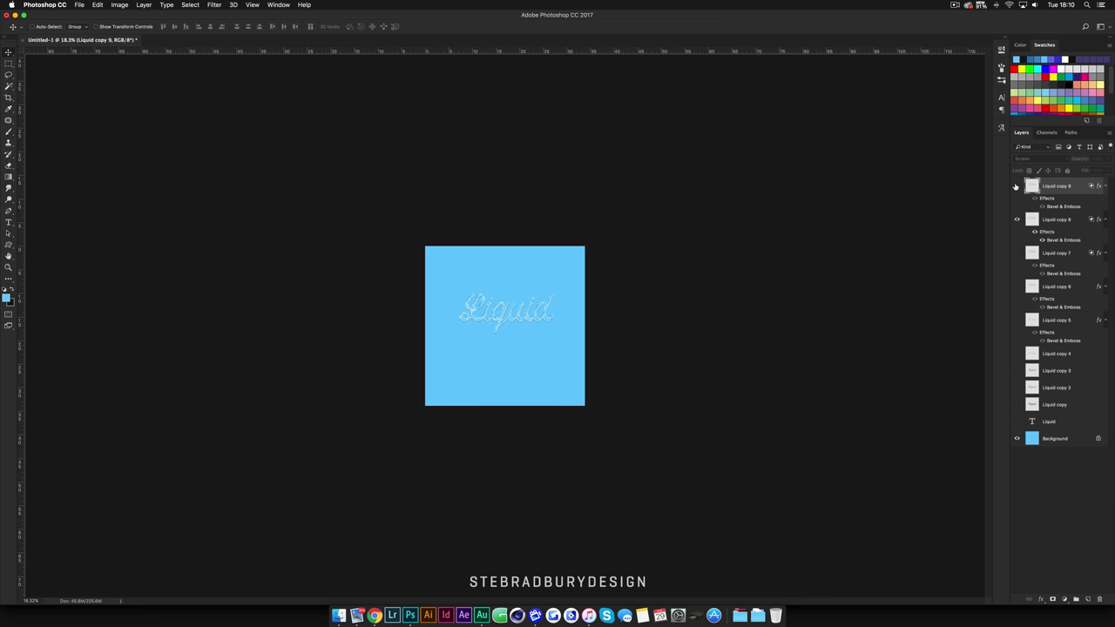
{"action": "left_click", "coordinate": [1016, 186]}
{"action": "scroll", "coordinate": [467, 315], "scroll_direction": "up", "scroll_amount": 5}
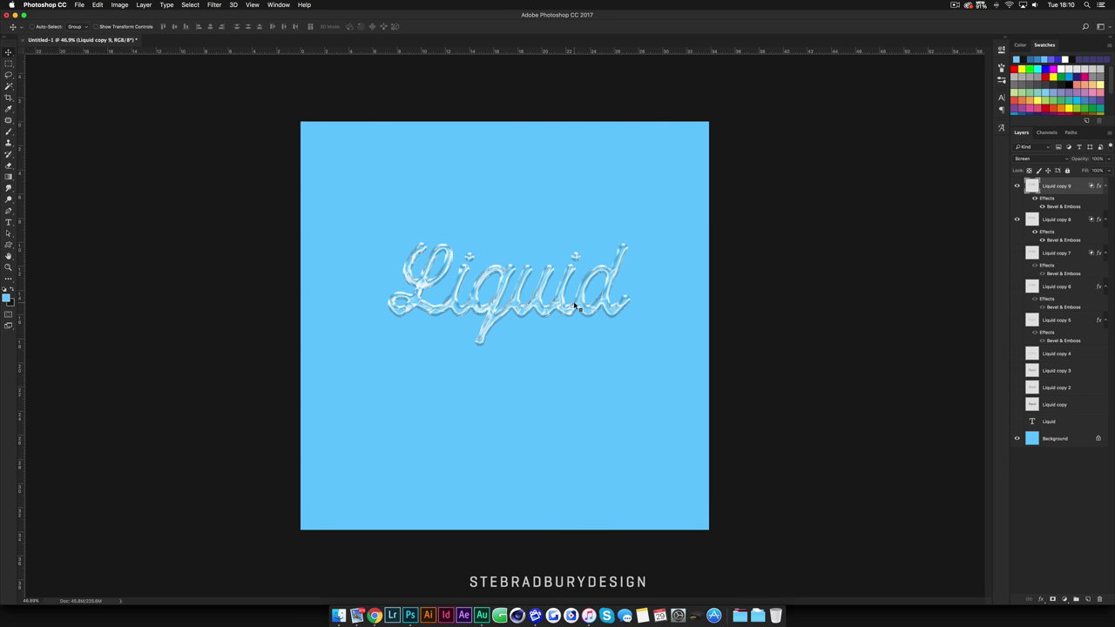
{"action": "scroll", "coordinate": [573, 307], "scroll_direction": "down", "scroll_amount": 2}
{"action": "scroll", "coordinate": [536, 266], "scroll_direction": "up", "scroll_amount": 3}
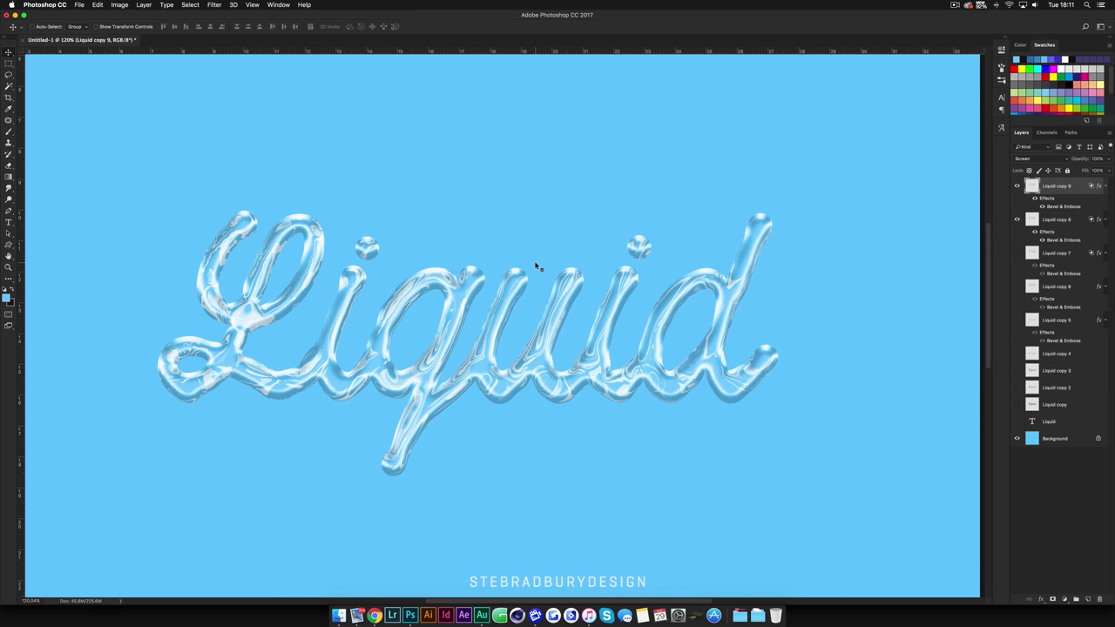
{"action": "scroll", "coordinate": [536, 266], "scroll_direction": "down", "scroll_amount": 1}
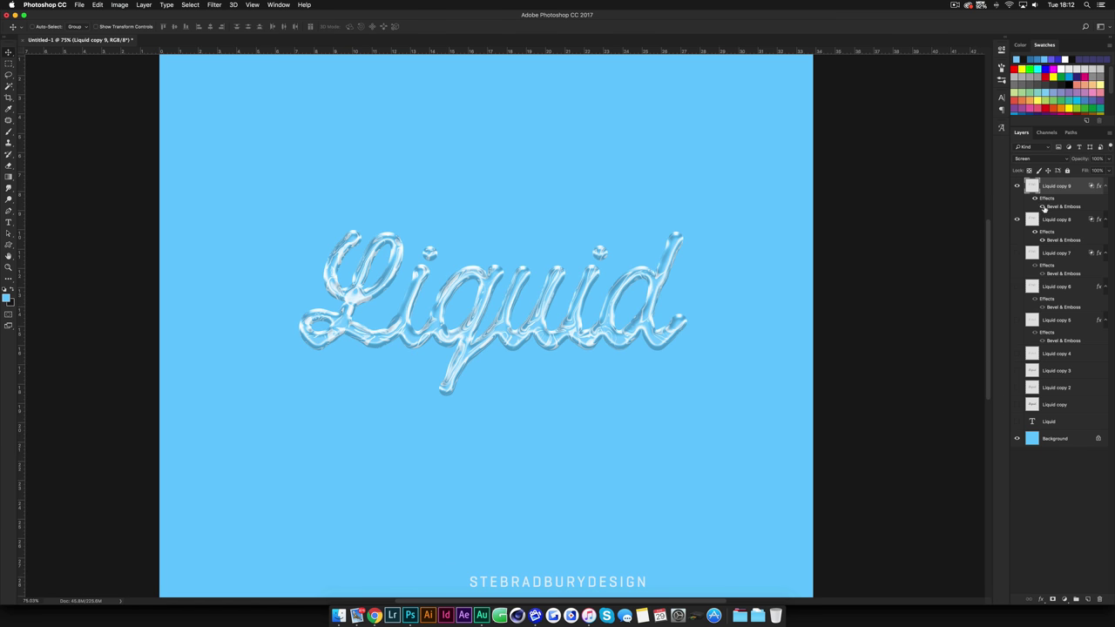
Set the Bevel & Emboss highlight opacity of Liquid copy 9 to 21% and apply the layer style
{"action": "scroll", "coordinate": [492, 425], "scroll_direction": "up", "scroll_amount": 3}
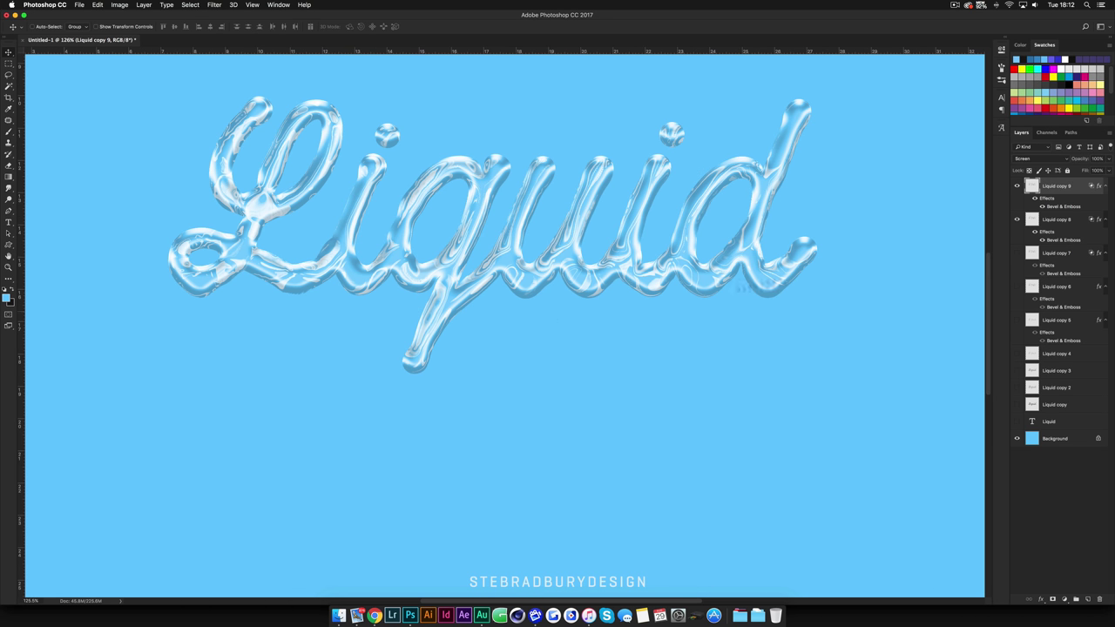
{"action": "double_click", "coordinate": [1053, 209]}
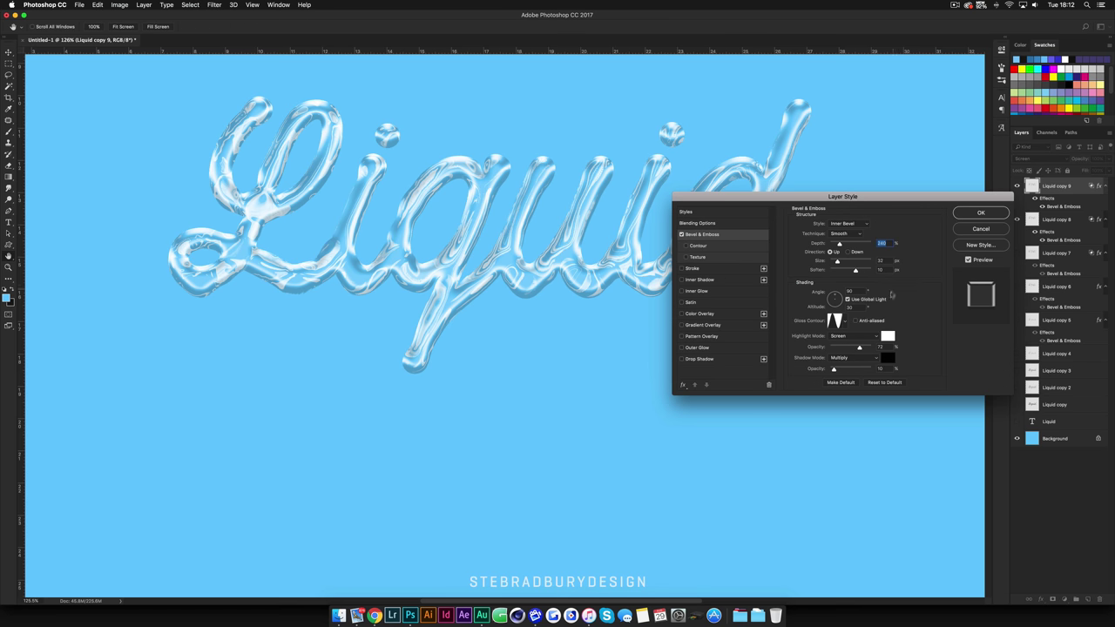
{"action": "left_click_drag", "start_coordinate": [858, 347], "coordinate": [838, 348]}
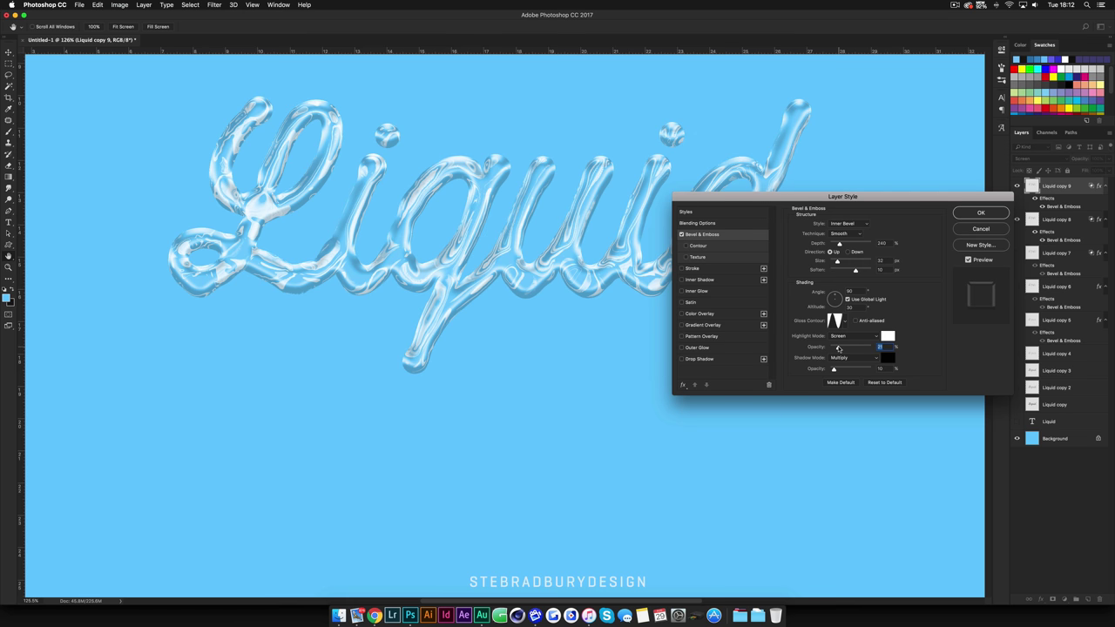
{"action": "left_click", "coordinate": [984, 213]}
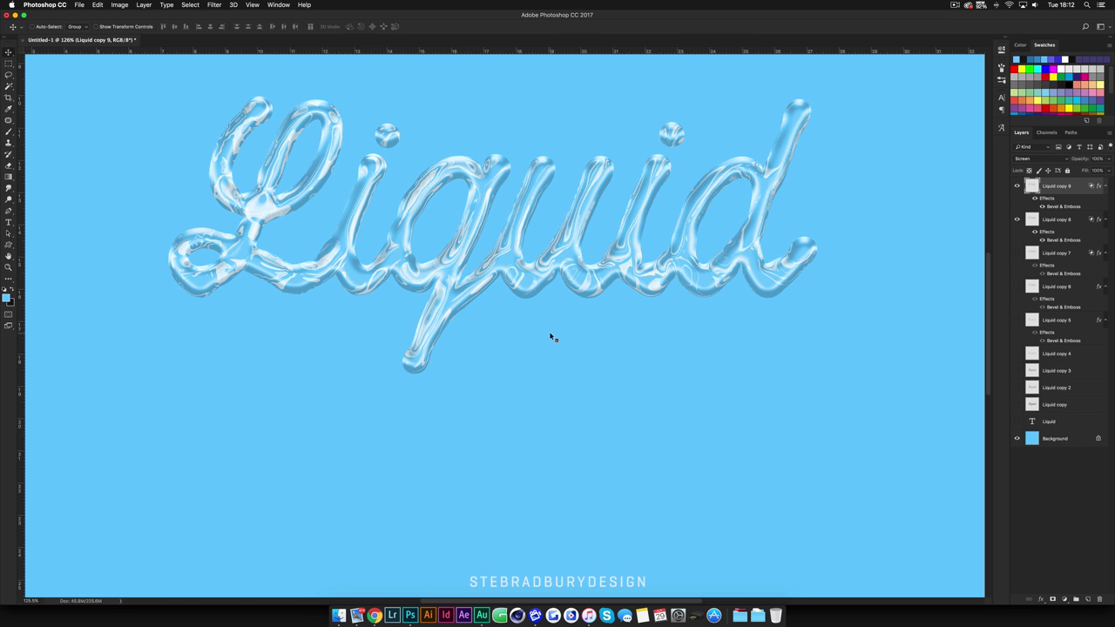
{"action": "key", "text": "super+0"}
{"action": "key", "text": "shift+Down"}
{"action": "key", "text": "shift+Down"}
{"action": "key", "text": "shift+Down"}
{"action": "key", "text": "shift+Down"}
{"action": "key", "text": "shift+Down"}
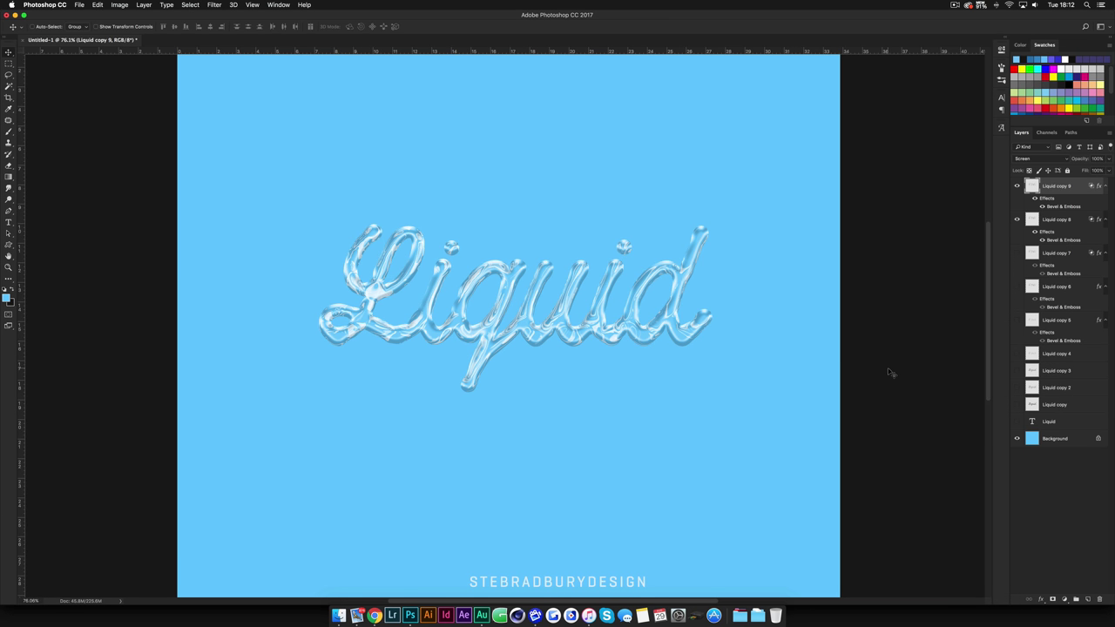
Show Liquid copy 6 and move it to the top of the layer stack
{"action": "left_click", "coordinate": [1017, 371]}
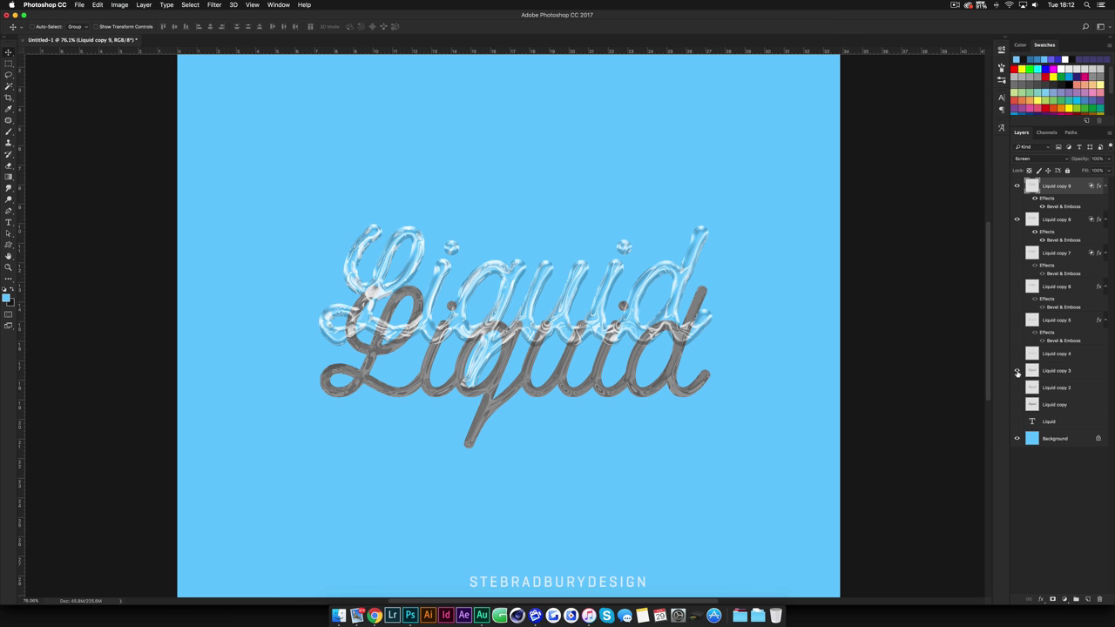
{"action": "left_click", "coordinate": [1017, 371]}
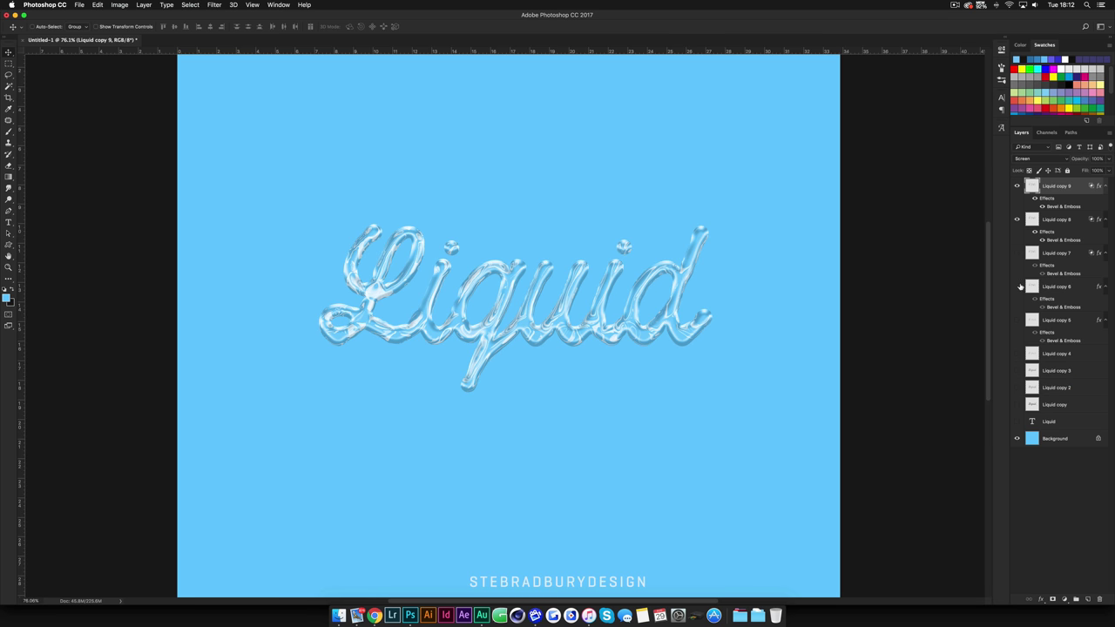
{"action": "left_click", "coordinate": [1018, 287]}
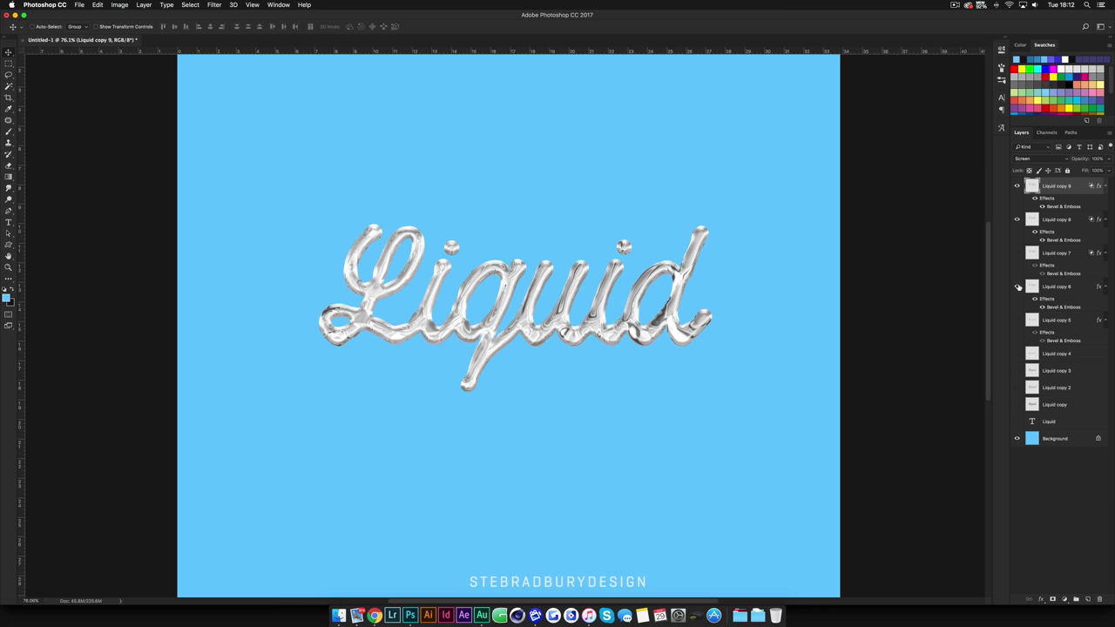
{"action": "left_click_drag", "start_coordinate": [1041, 287], "coordinate": [1046, 181]}
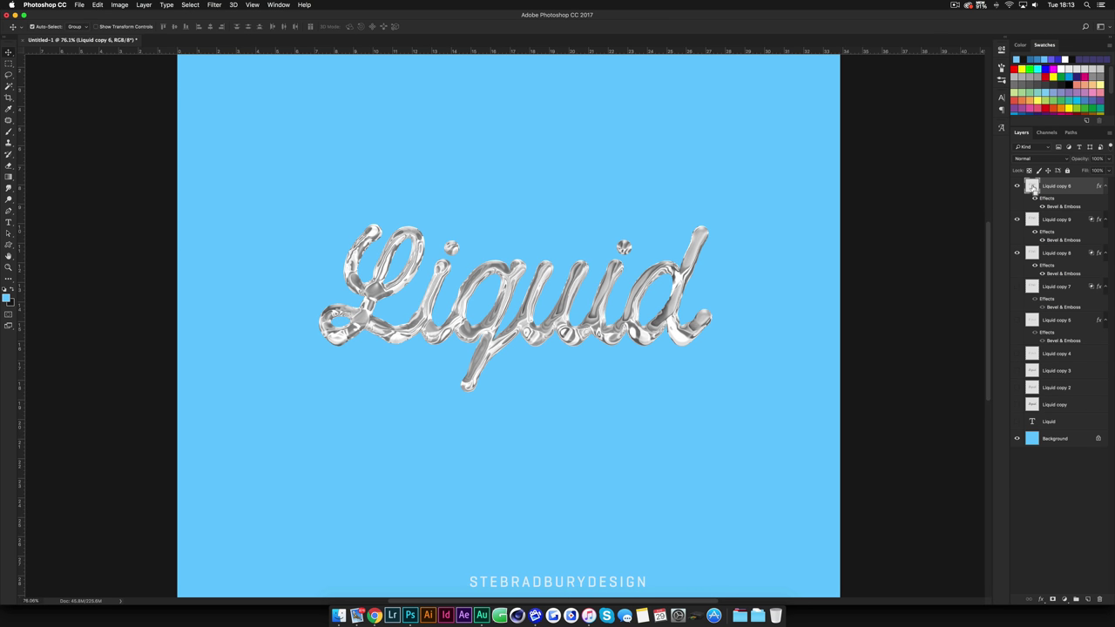
Fill the lettering of Liquid copy 6 with the dark background colour and turn off its Bevel & Emboss effect
{"action": "left_click", "coordinate": [1032, 187], "text": "super"}
{"action": "key", "text": "super+BackSpace"}
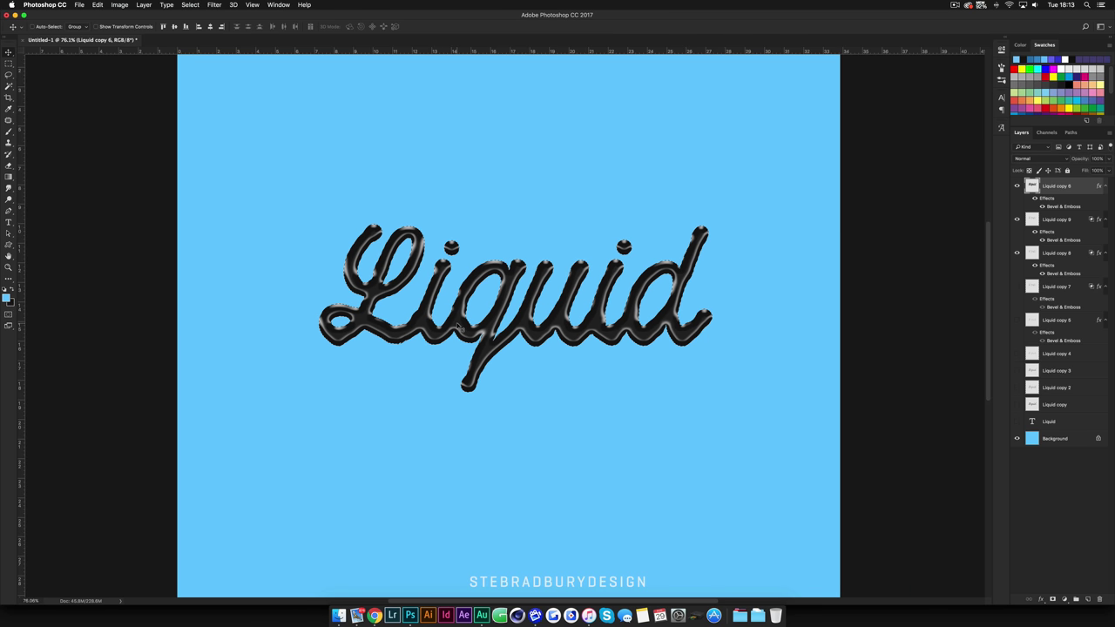
{"action": "key", "text": "super+d"}
{"action": "left_click", "coordinate": [1042, 207]}
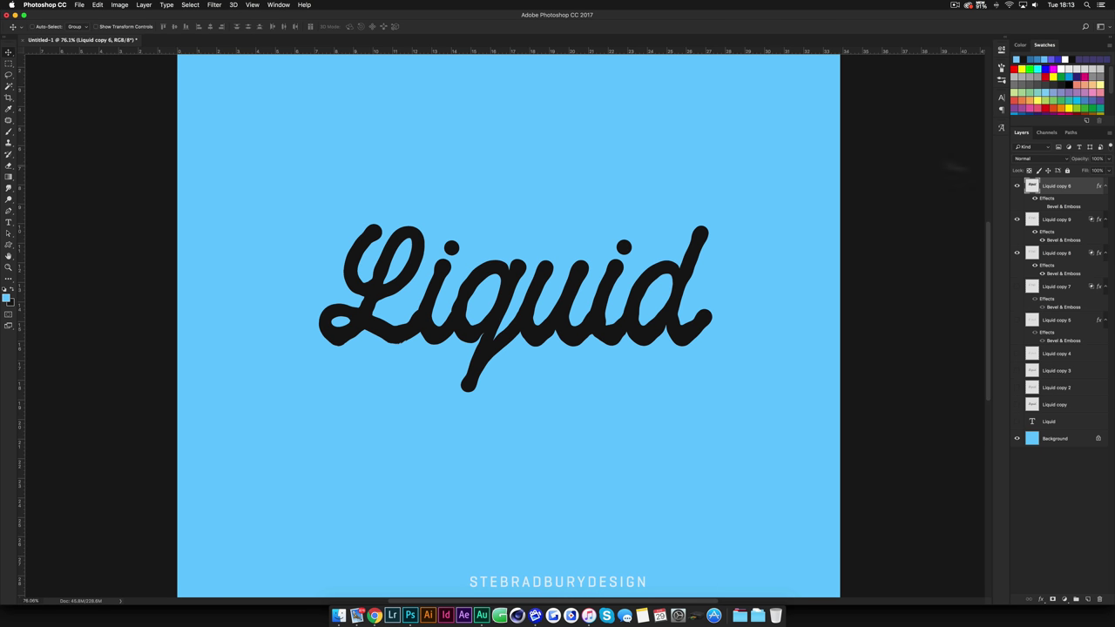
Apply a Gaussian Blur with a radius of 25 pixels to Liquid copy 6
{"action": "left_click", "coordinate": [214, 5]}
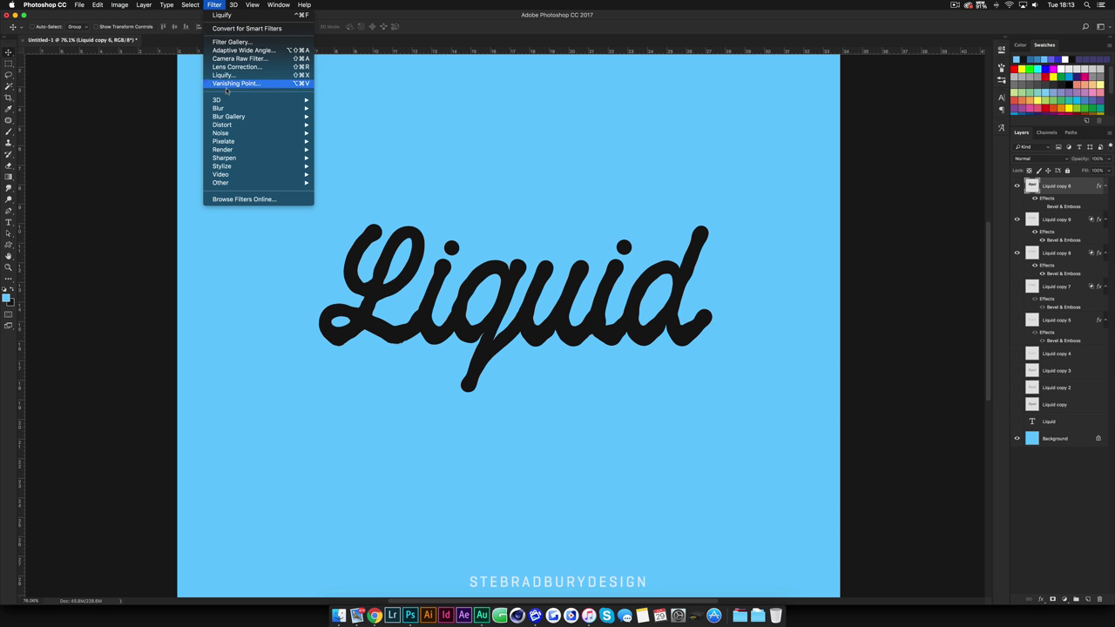
{"action": "mouse_move", "coordinate": [261, 108]}
{"action": "left_click", "coordinate": [348, 142]}
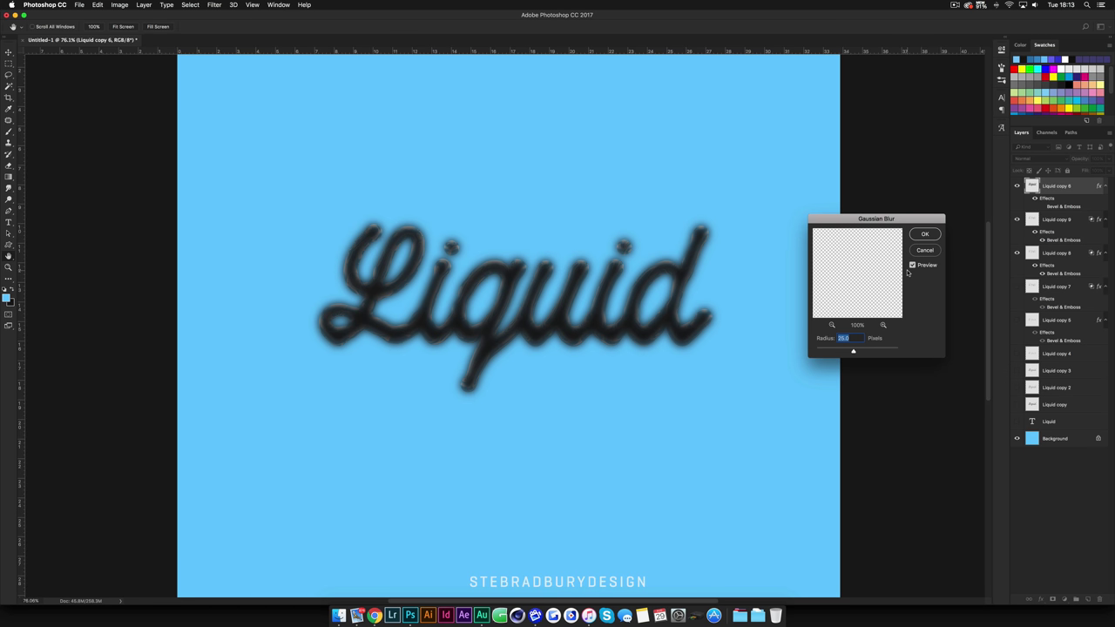
{"action": "left_click", "coordinate": [924, 235]}
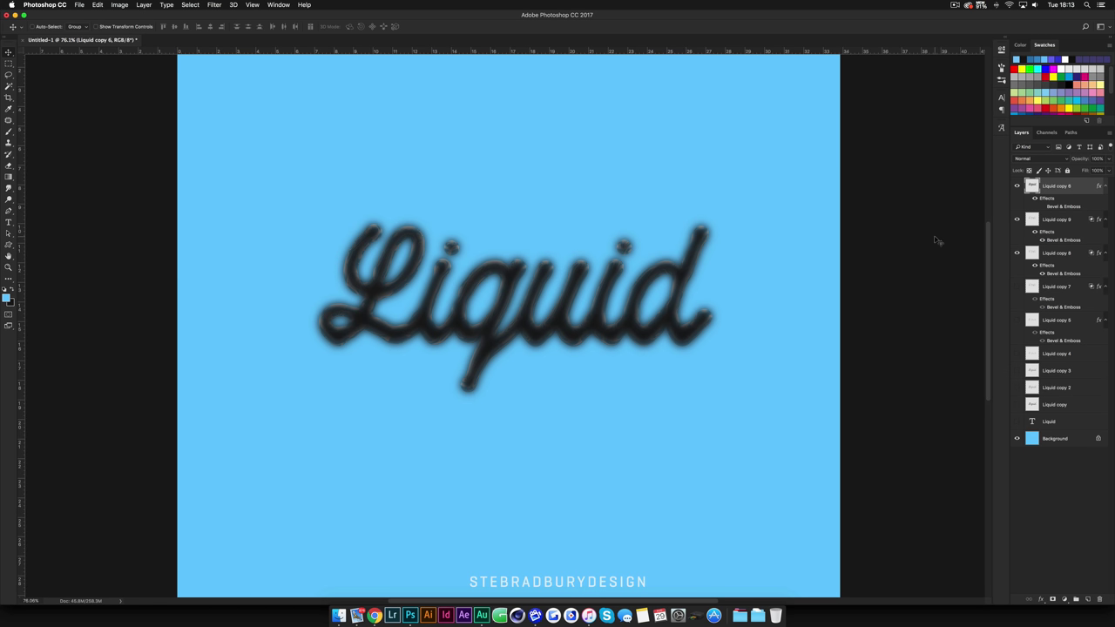
Move the blurred Liquid copy 6 below Liquid copy 8 and set its blend mode to Multiply
{"action": "left_click_drag", "start_coordinate": [1048, 184], "coordinate": [1045, 254]}
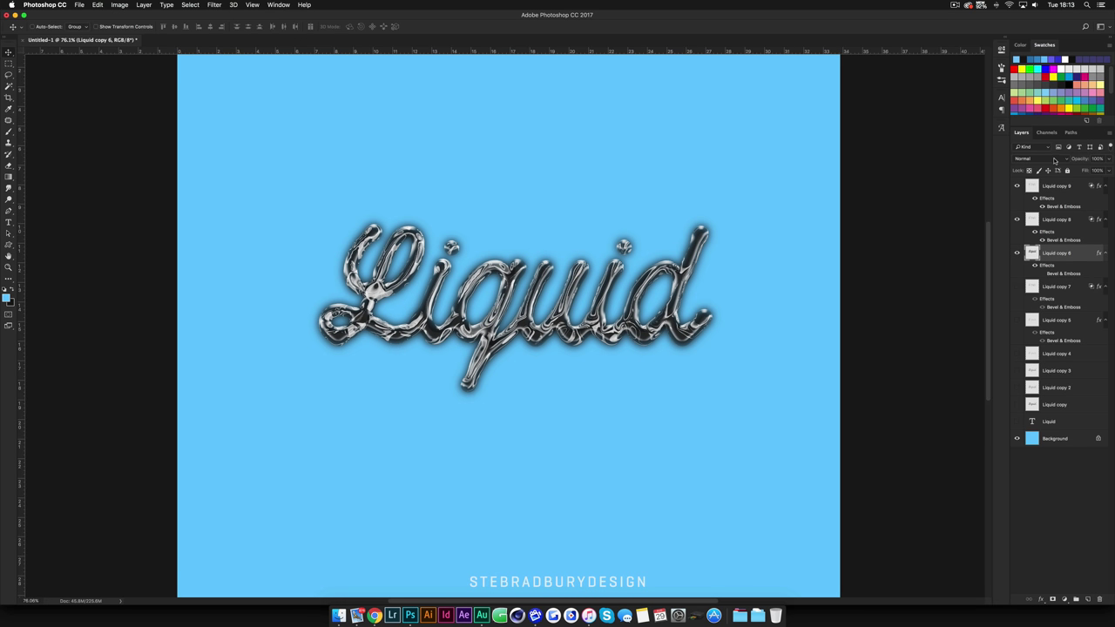
{"action": "left_click", "coordinate": [1056, 161]}
{"action": "left_click", "coordinate": [1045, 184]}
Lower the opacity of Liquid copy 6 to about 26% and hide the layer to compare the lettering without its shadow
{"action": "left_click_drag", "start_coordinate": [1111, 159], "coordinate": [1081, 170]}
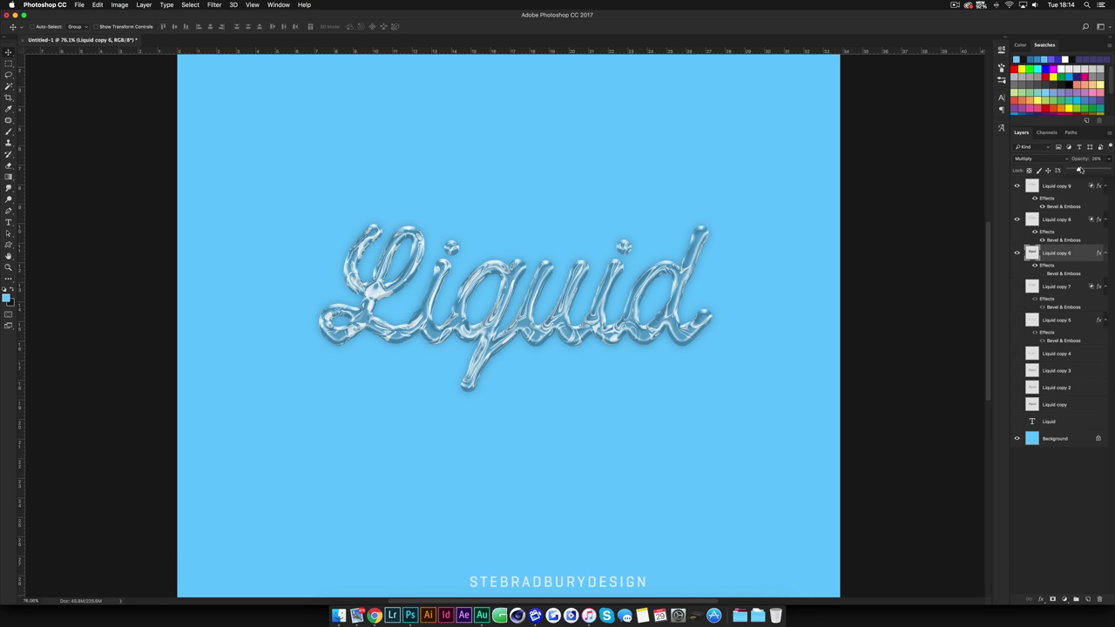
{"action": "left_click", "coordinate": [1036, 256]}
{"action": "left_click", "coordinate": [1016, 253]}
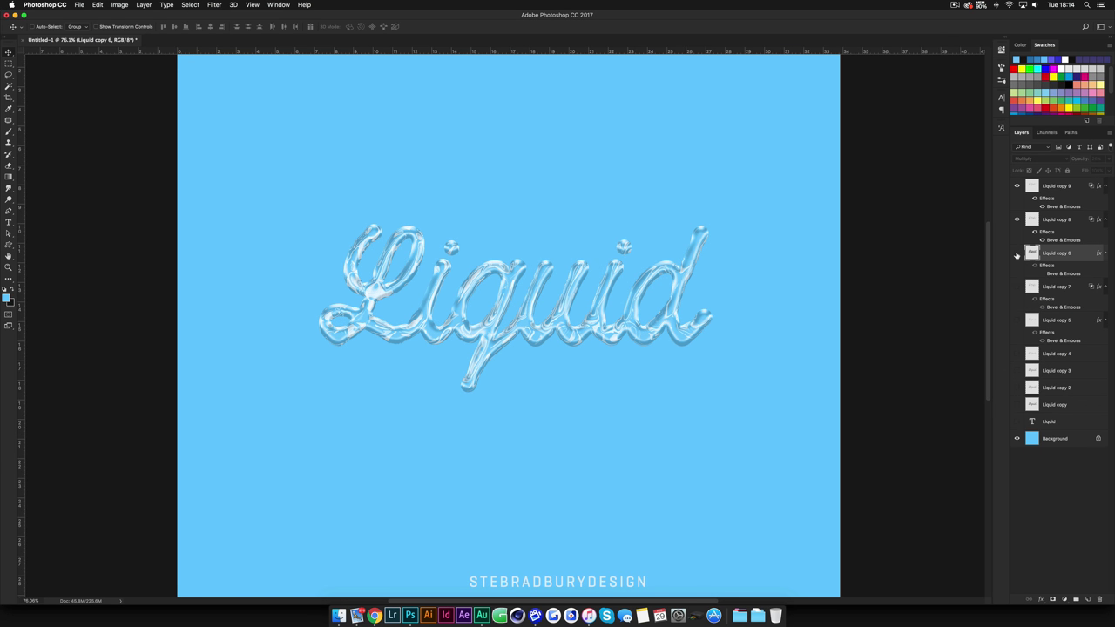
Turn the blurred shadow layer Liquid copy 6 back on, check it against the whole artboard and open its opacity setting
{"action": "left_click", "coordinate": [1017, 253]}
{"action": "scroll", "coordinate": [809, 300], "scroll_direction": "down", "scroll_amount": 5}
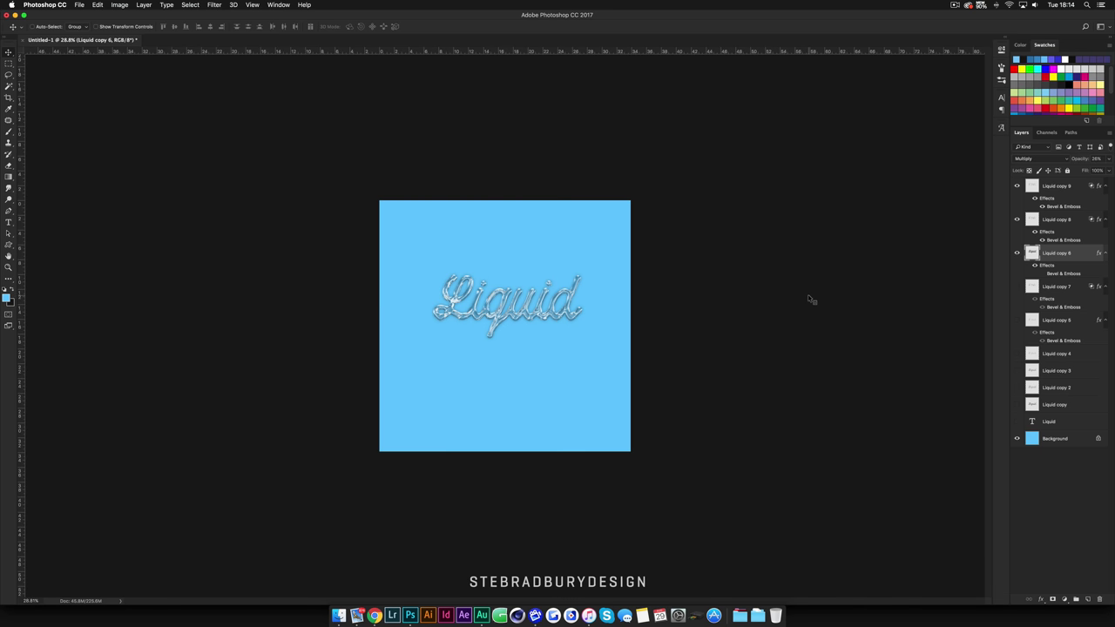
{"action": "scroll", "coordinate": [526, 310], "scroll_direction": "up", "scroll_amount": 3}
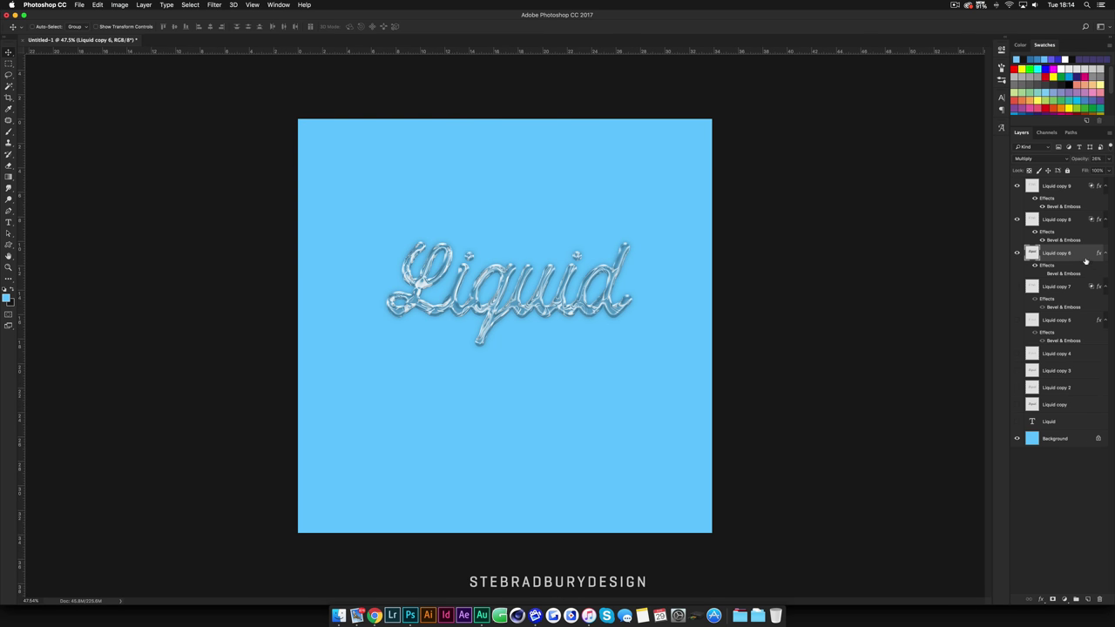
{"action": "left_click", "coordinate": [1111, 160]}
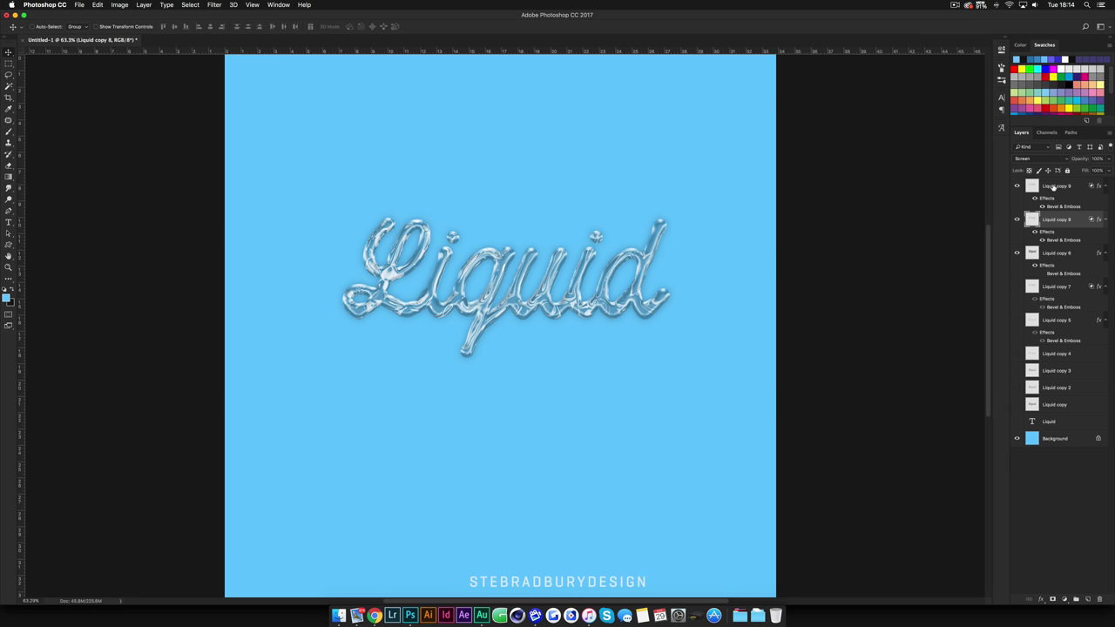
Duplicate the Liquid copy 8 and Liquid copy 9 layers together and merge the two duplicates into one layer
{"action": "left_click", "coordinate": [1053, 186], "text": "shift"}
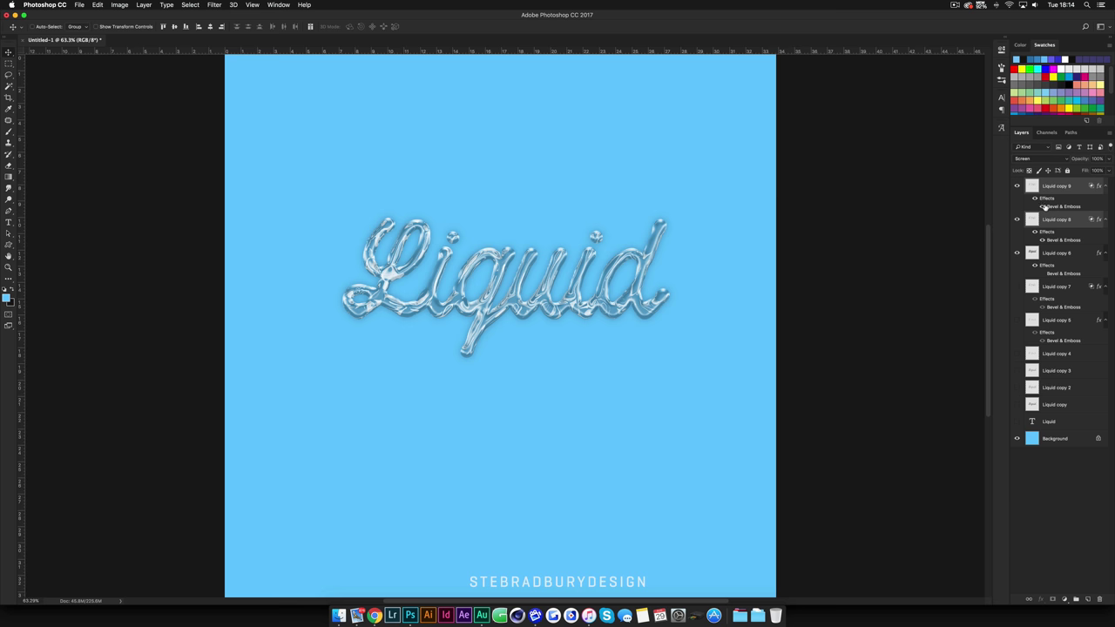
{"action": "key", "text": "super+j"}
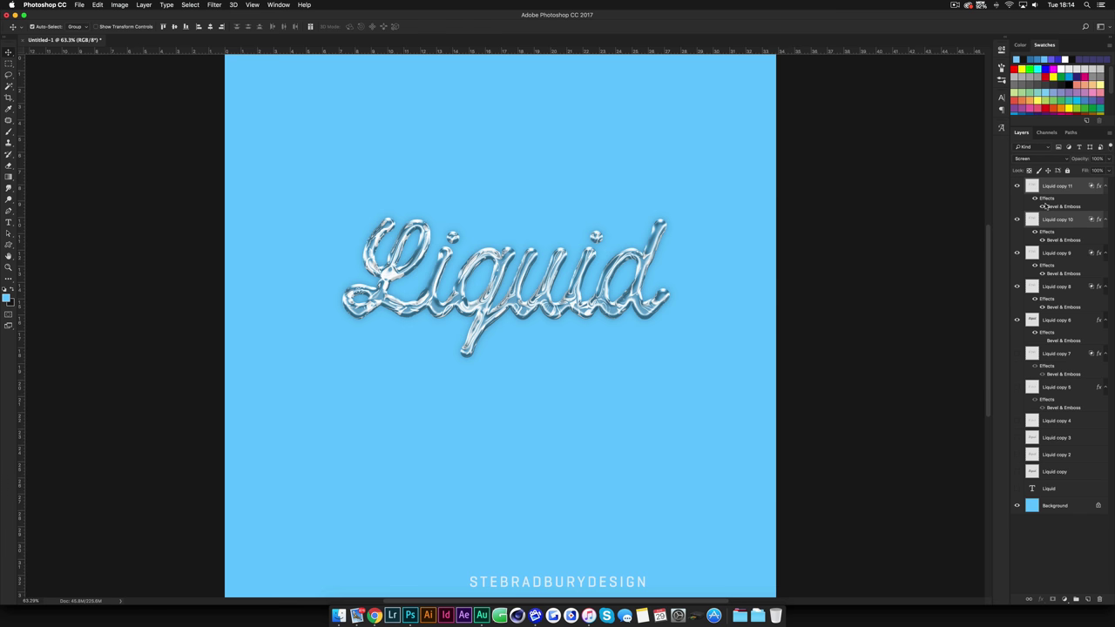
{"action": "right_click", "coordinate": [1052, 218]}
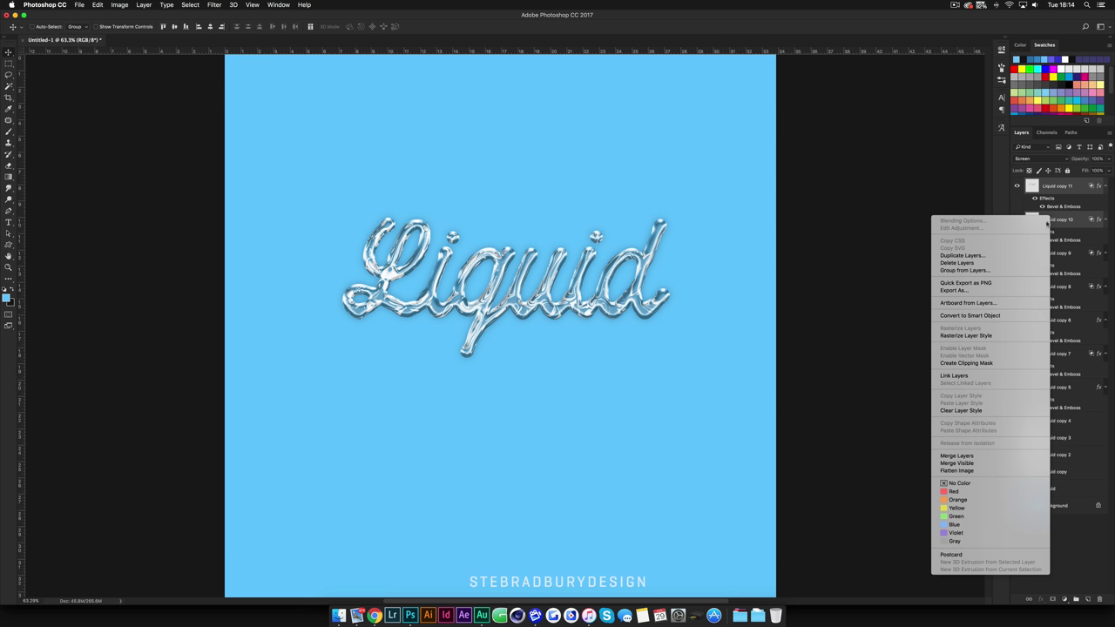
{"action": "left_click", "coordinate": [975, 455]}
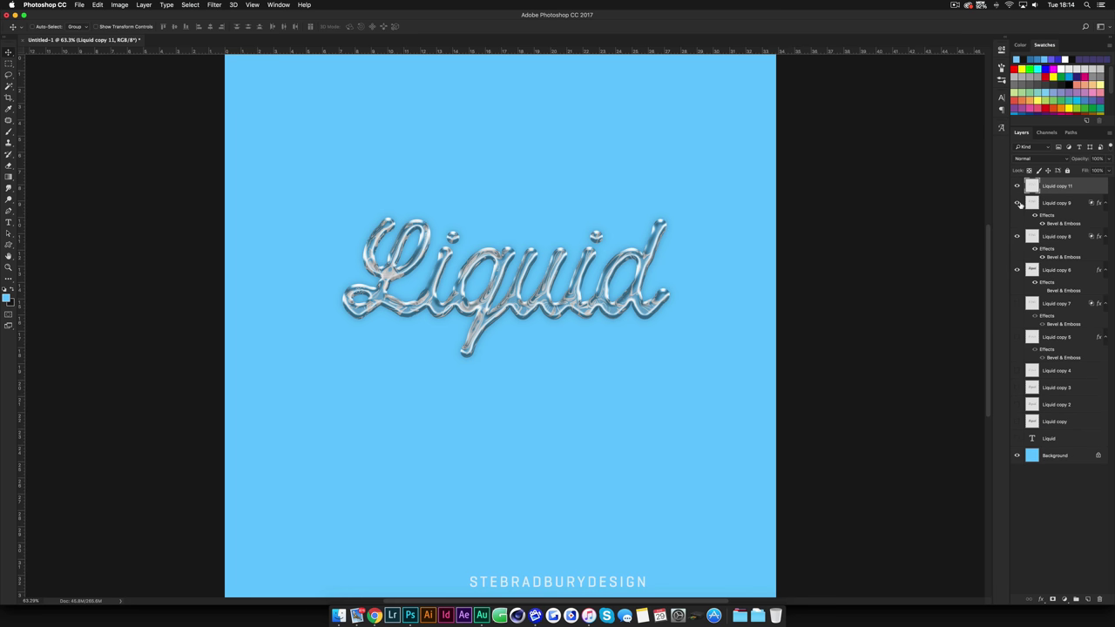
Hide the original Liquid copy 8 and Liquid copy 9 layers and set the merged layer's blend mode to Divide
{"action": "left_click", "coordinate": [1016, 236]}
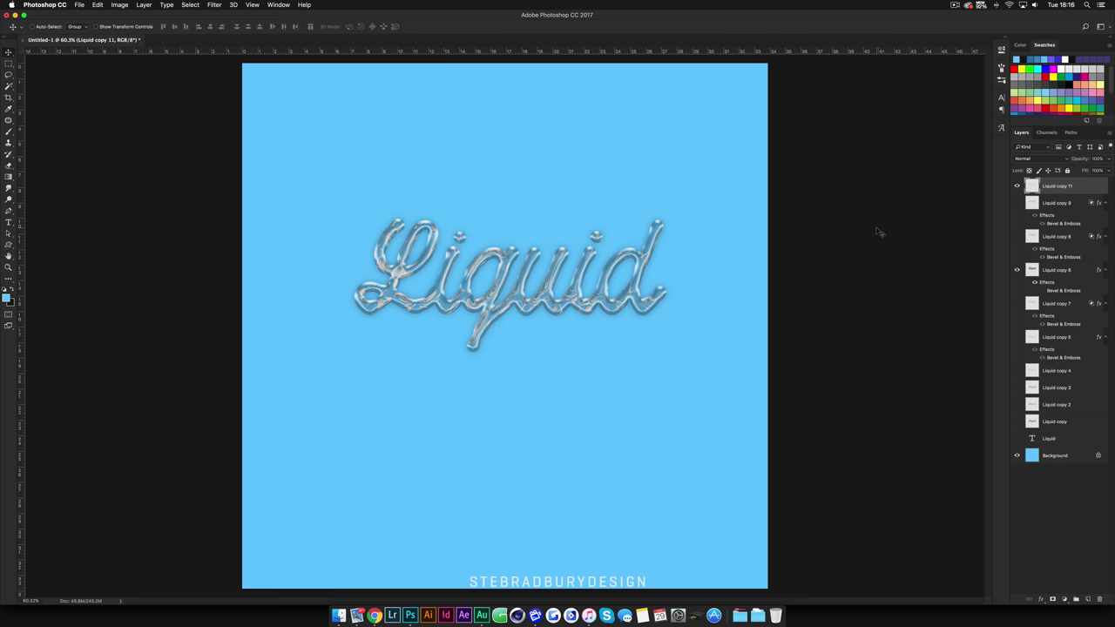
{"action": "left_click", "coordinate": [1030, 161]}
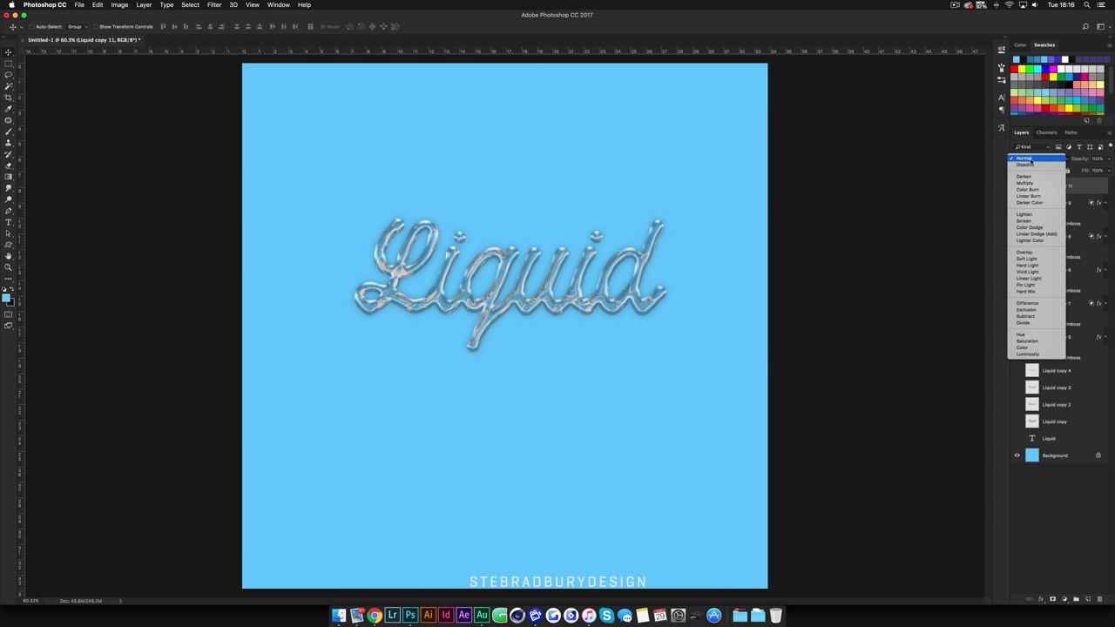
{"action": "left_click", "coordinate": [1024, 323]}
Show Liquid copy 9 beneath the Divide layer and compare the lettering with Liquid copy 8 switched on and off, leaving it hidden
{"action": "key", "text": "alt+bracketleft"}
{"action": "key", "text": "alt+bracketleft"}
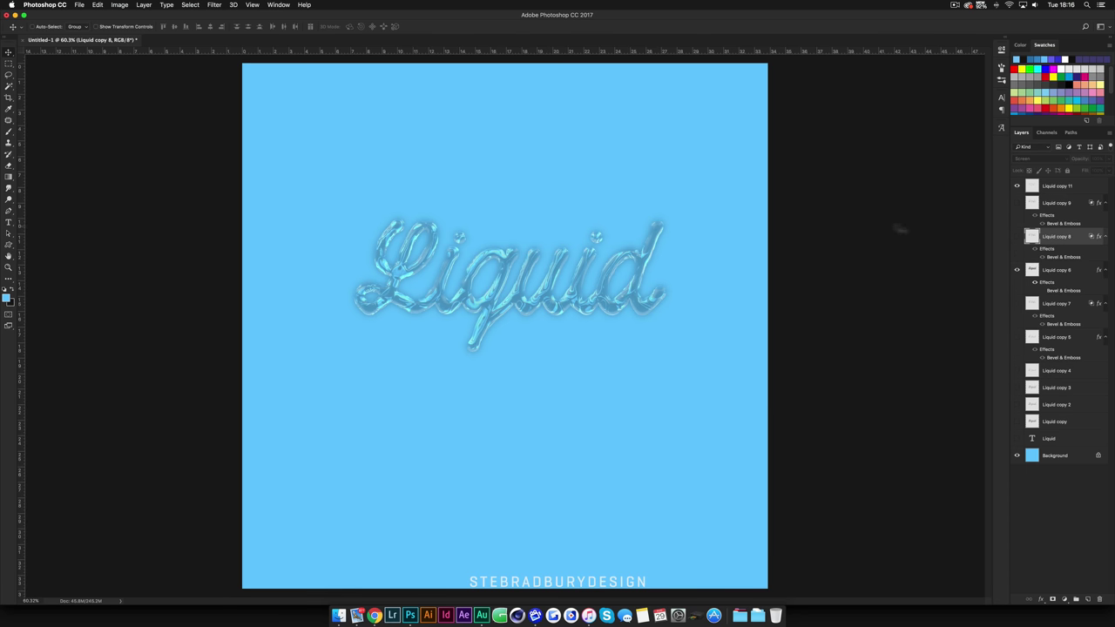
{"action": "left_click", "coordinate": [1031, 205]}
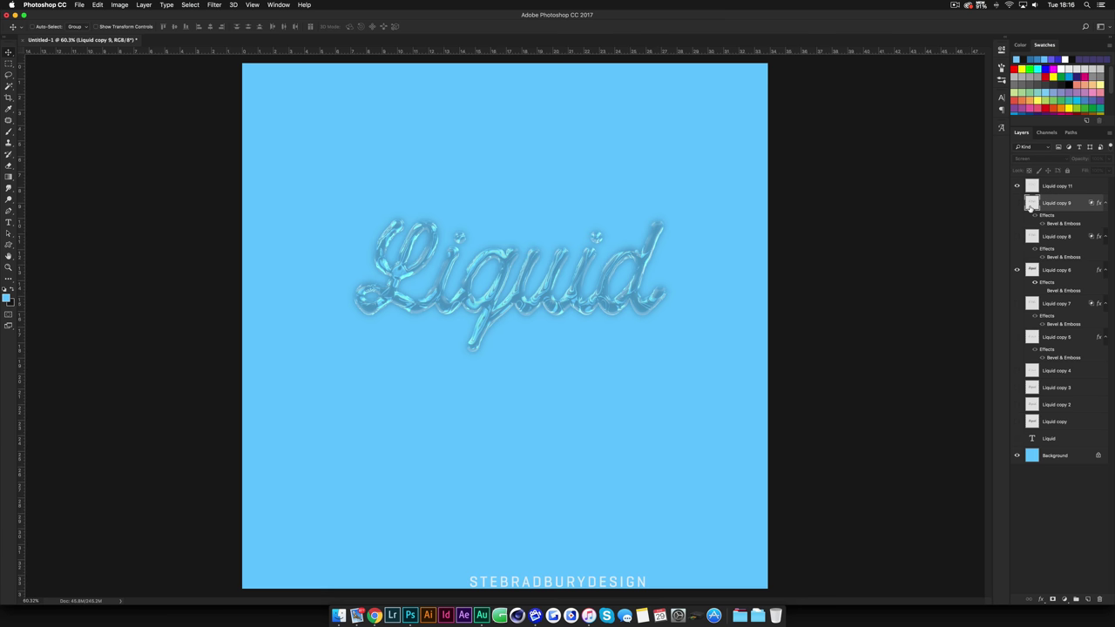
{"action": "left_click", "coordinate": [1033, 233]}
{"action": "left_click", "coordinate": [1042, 205]}
{"action": "left_click", "coordinate": [1018, 203]}
{"action": "left_click", "coordinate": [1018, 236]}
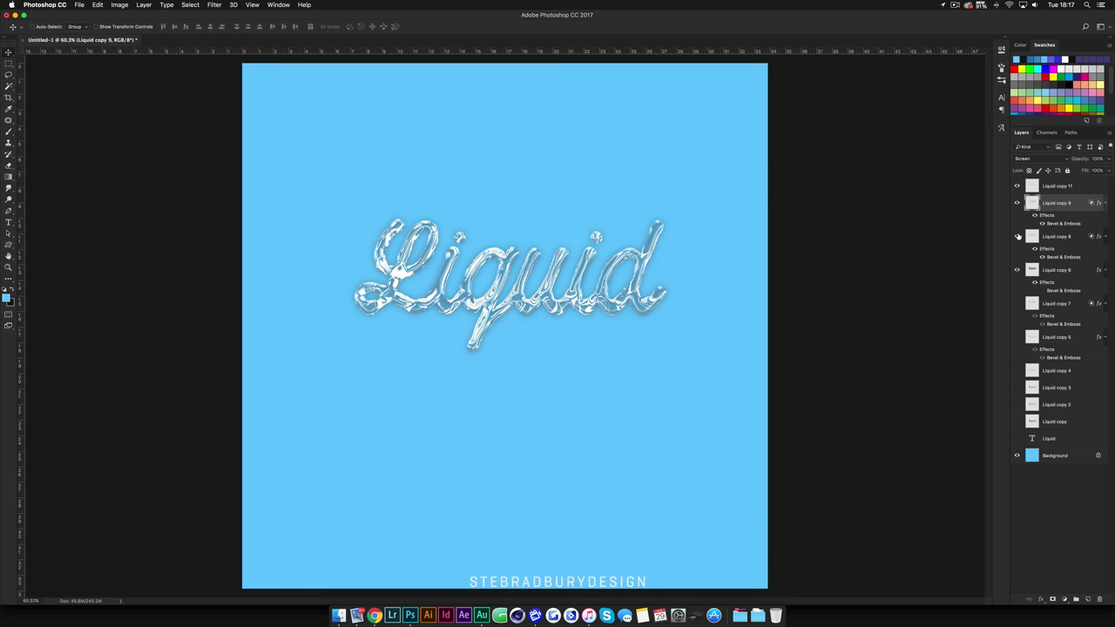
{"action": "left_click", "coordinate": [1018, 237]}
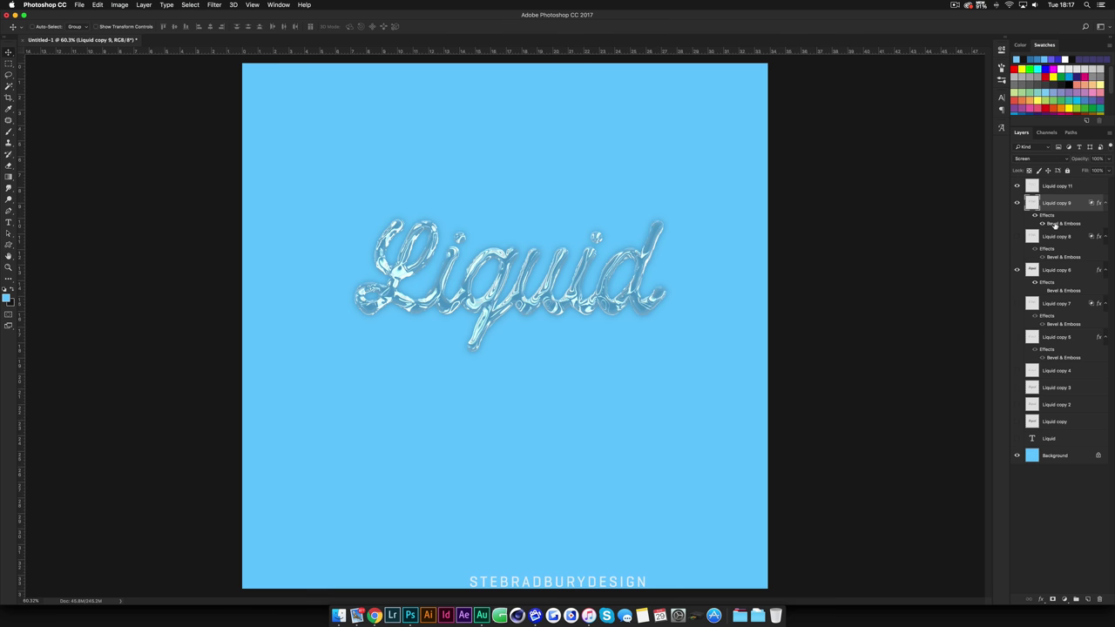
Set the Bevel & Emboss shadow opacity of Liquid copy 9 to 0%
{"action": "double_click", "coordinate": [1055, 224]}
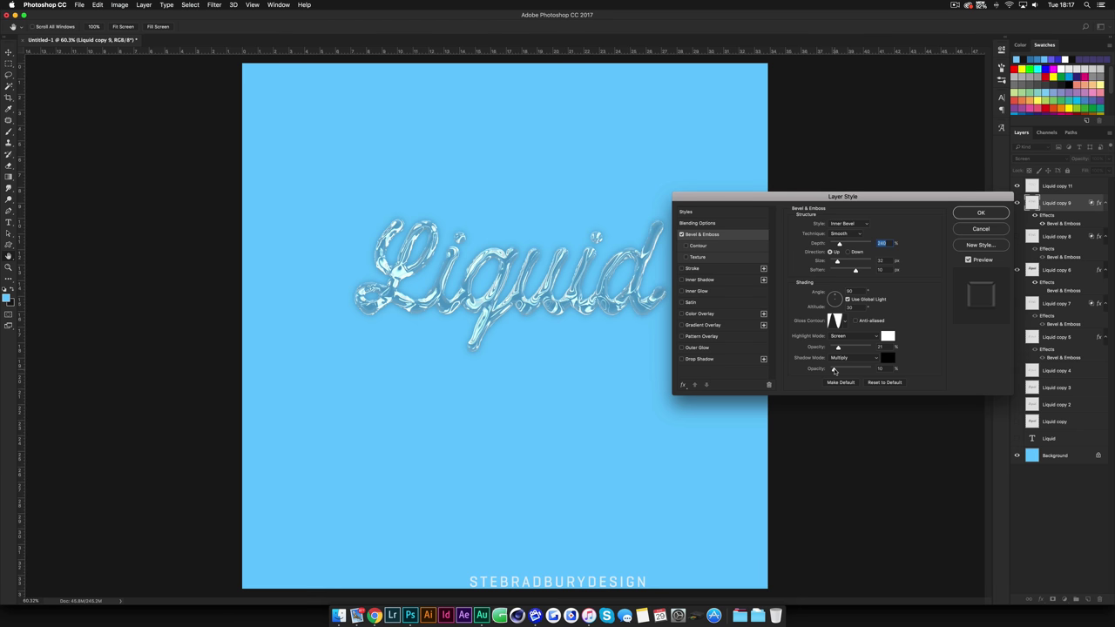
{"action": "left_click_drag", "start_coordinate": [834, 369], "coordinate": [810, 372]}
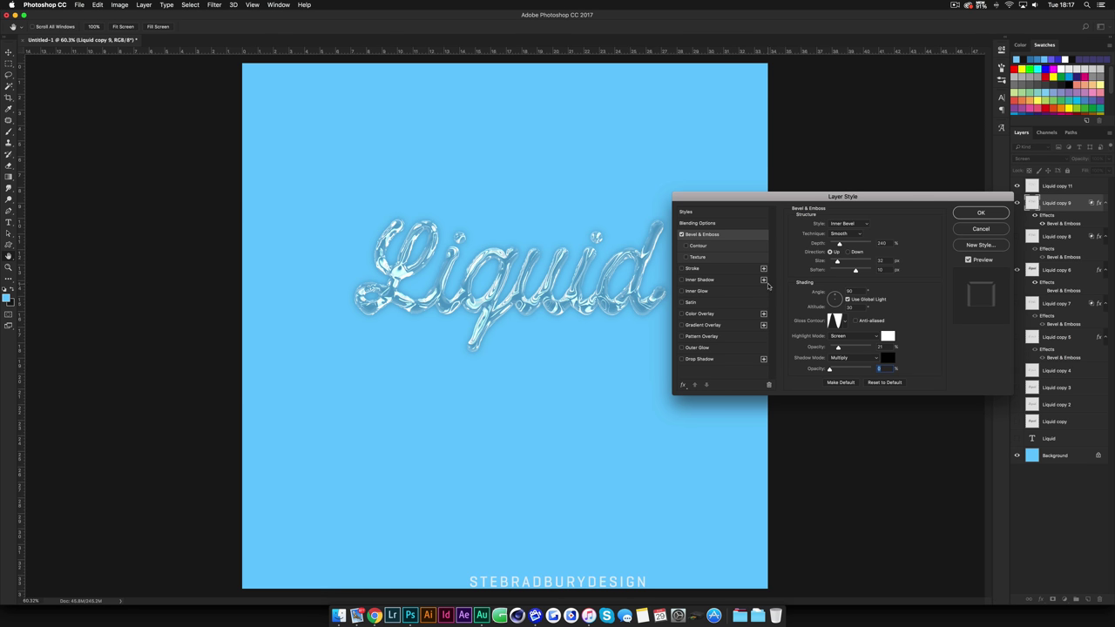
{"action": "left_click", "coordinate": [978, 214]}
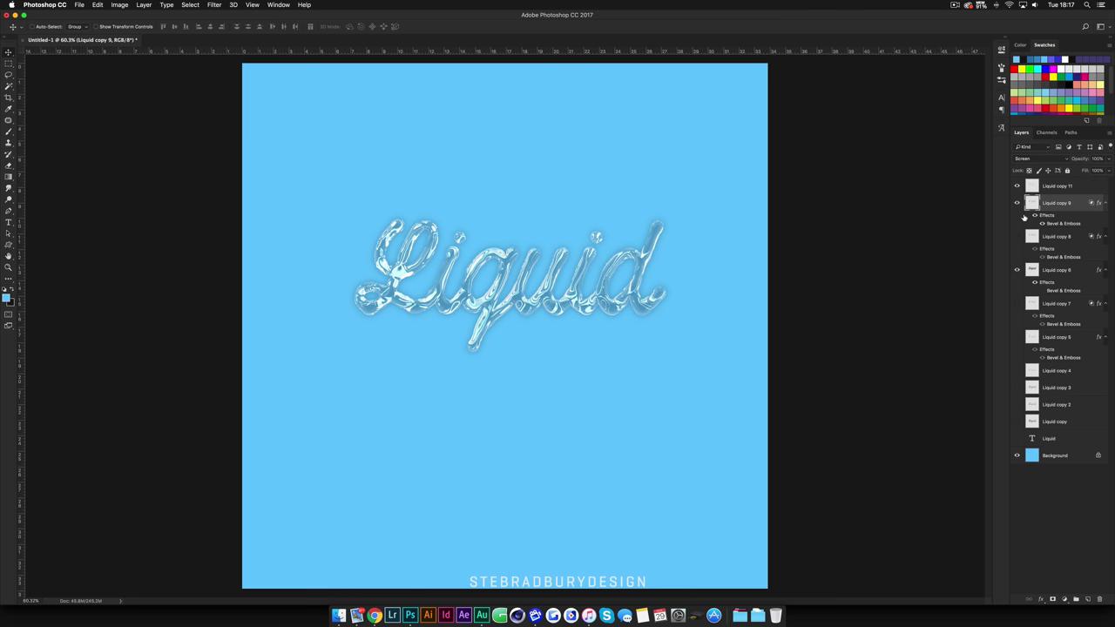
Compare the lettering using the Divide layer Liquid copy 11 with the version using Liquid copy 8, and examine the reflections up close
{"action": "scroll", "coordinate": [540, 275], "scroll_direction": "up", "scroll_amount": 3}
{"action": "scroll", "coordinate": [539, 275], "scroll_direction": "down", "scroll_amount": 4}
{"action": "scroll", "coordinate": [539, 276], "scroll_direction": "up", "scroll_amount": 2}
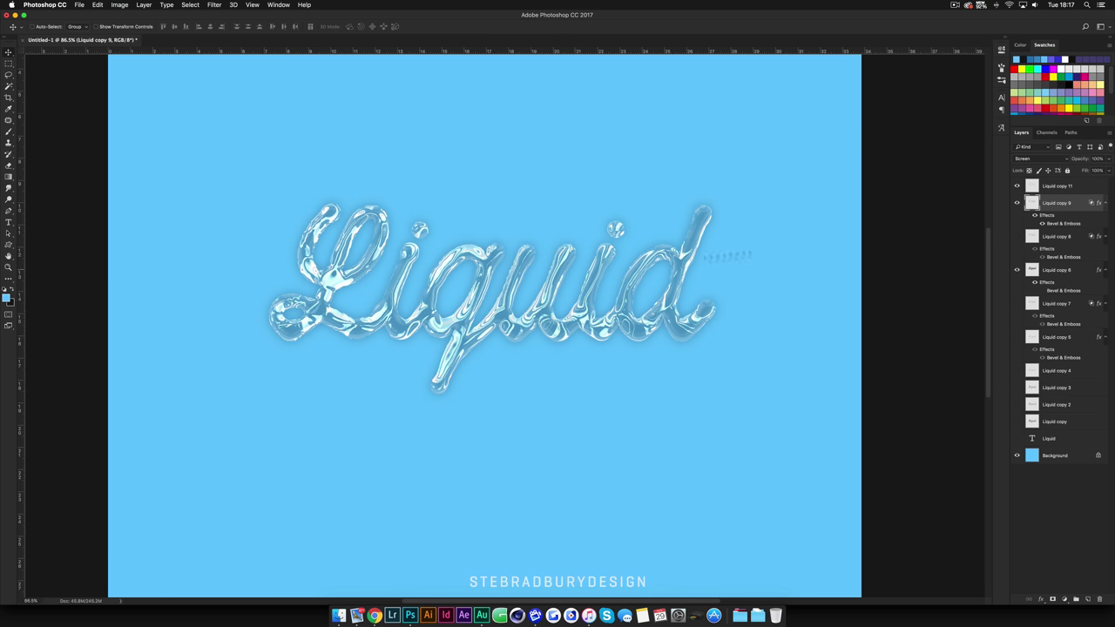
{"action": "left_click", "coordinate": [1063, 189]}
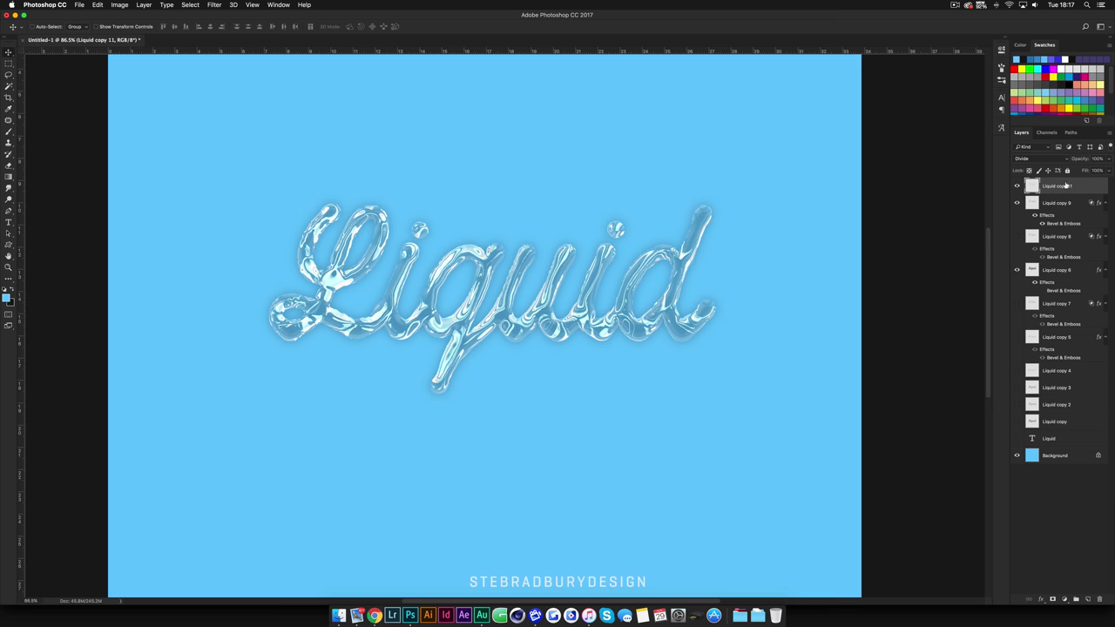
{"action": "left_click", "coordinate": [1017, 185]}
{"action": "left_click", "coordinate": [1017, 236]}
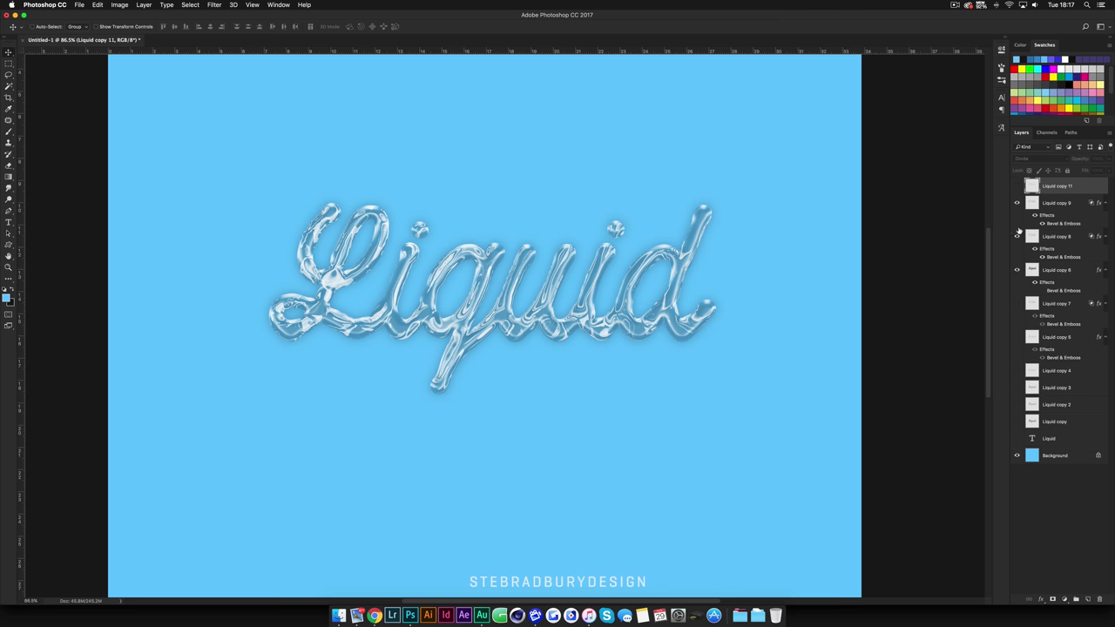
{"action": "left_click", "coordinate": [1017, 185]}
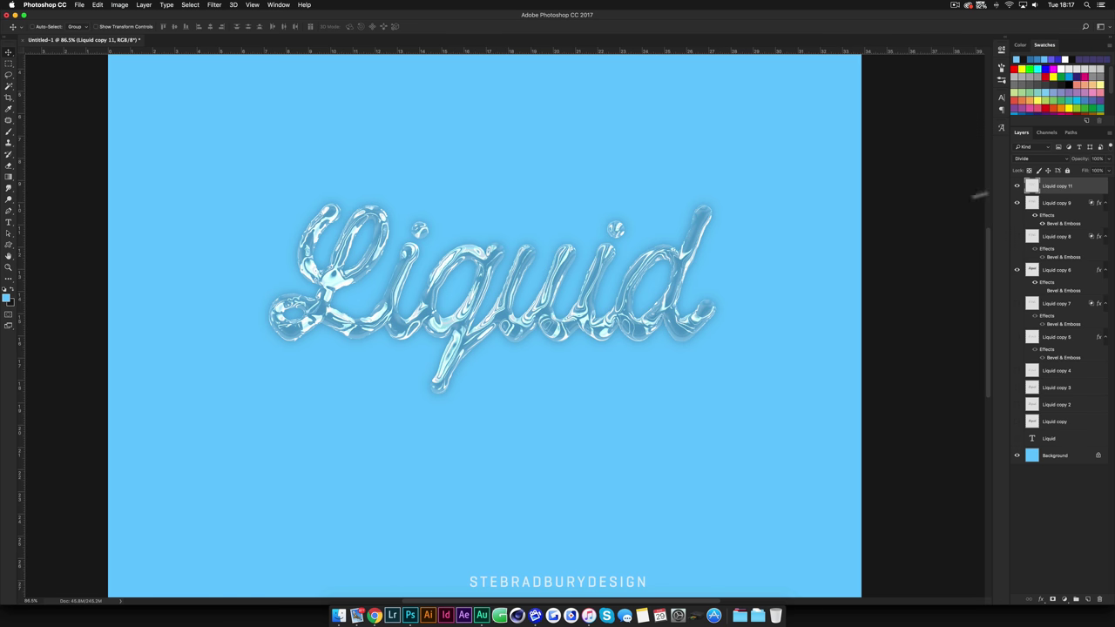
{"action": "scroll", "coordinate": [329, 326], "scroll_direction": "up", "scroll_amount": 5}
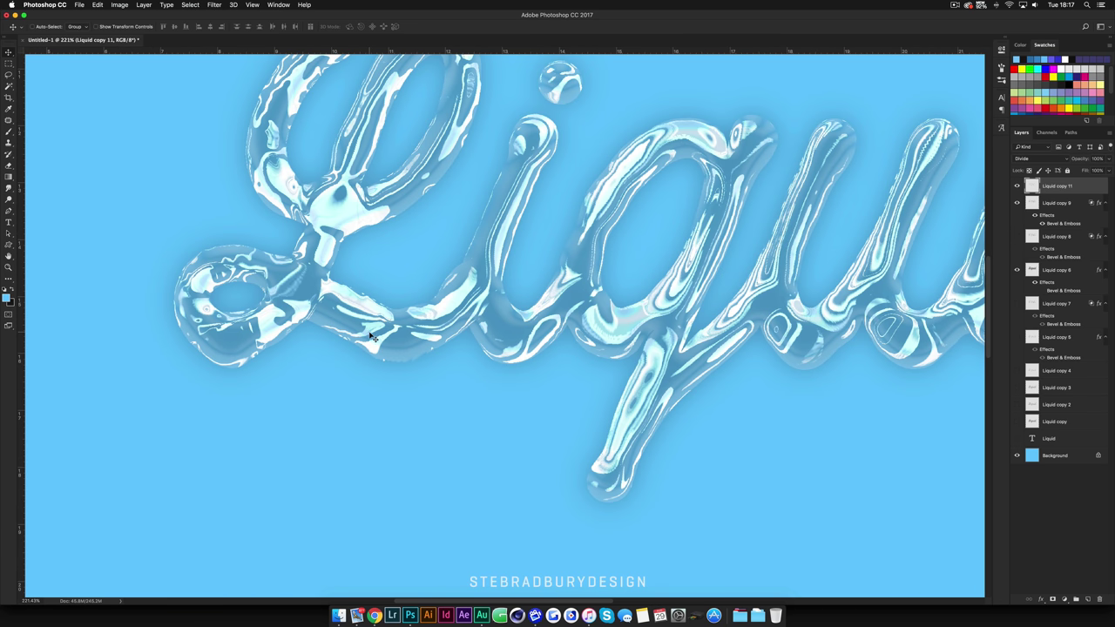
{"action": "key", "text": "super+0"}
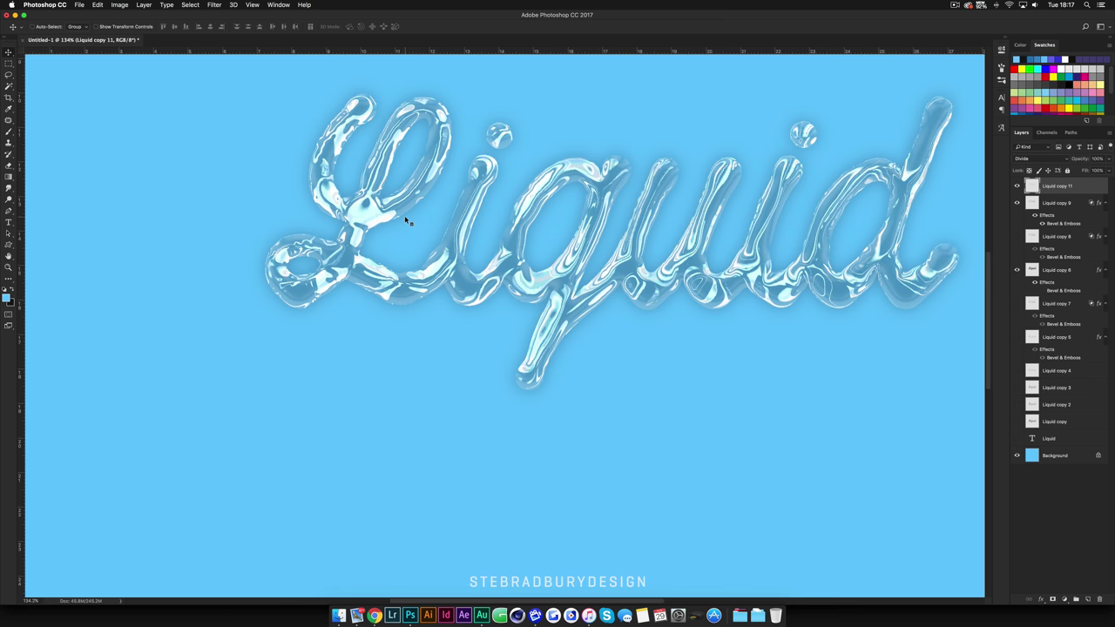
{"action": "scroll", "coordinate": [590, 363], "scroll_direction": "up", "scroll_amount": 3}
{"action": "scroll", "coordinate": [589, 363], "scroll_direction": "right", "scroll_amount": 2}
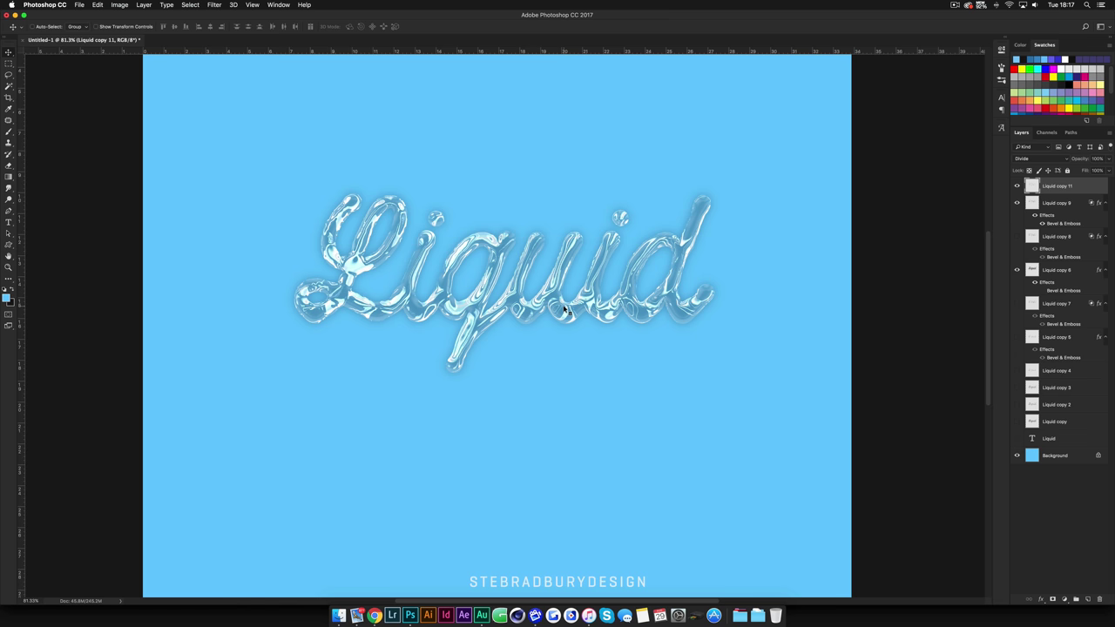
Duplicate the Background layer and shift the copy's hue to +126 with Hue/Saturation for a pink backdrop
{"action": "scroll", "coordinate": [565, 309], "scroll_direction": "down", "scroll_amount": 3}
{"action": "left_click", "coordinate": [1056, 458]}
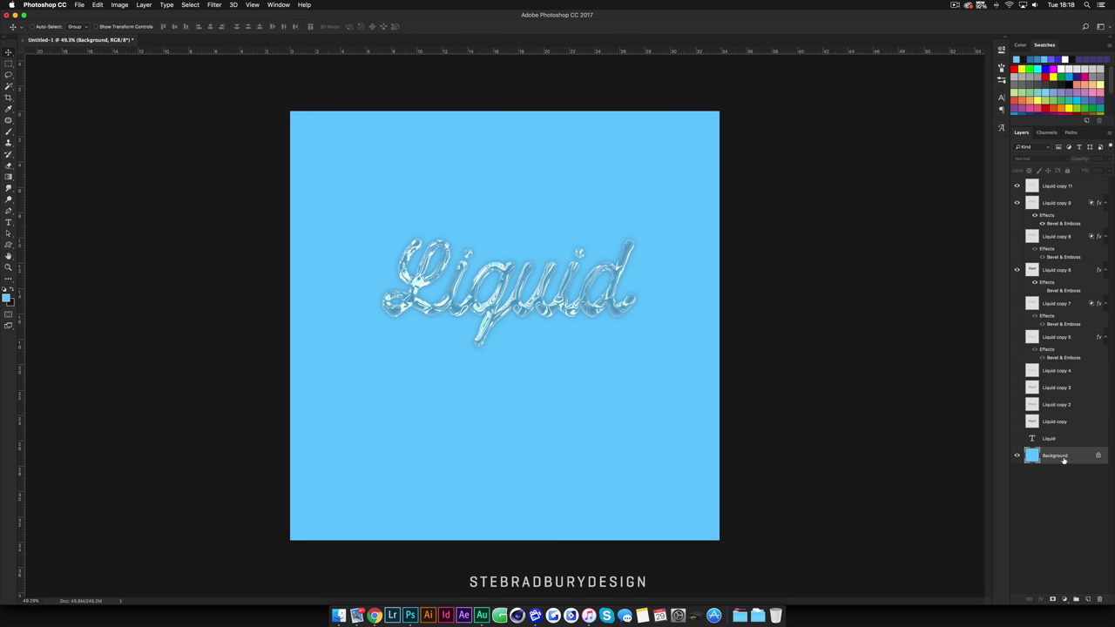
{"action": "key", "text": "super+j"}
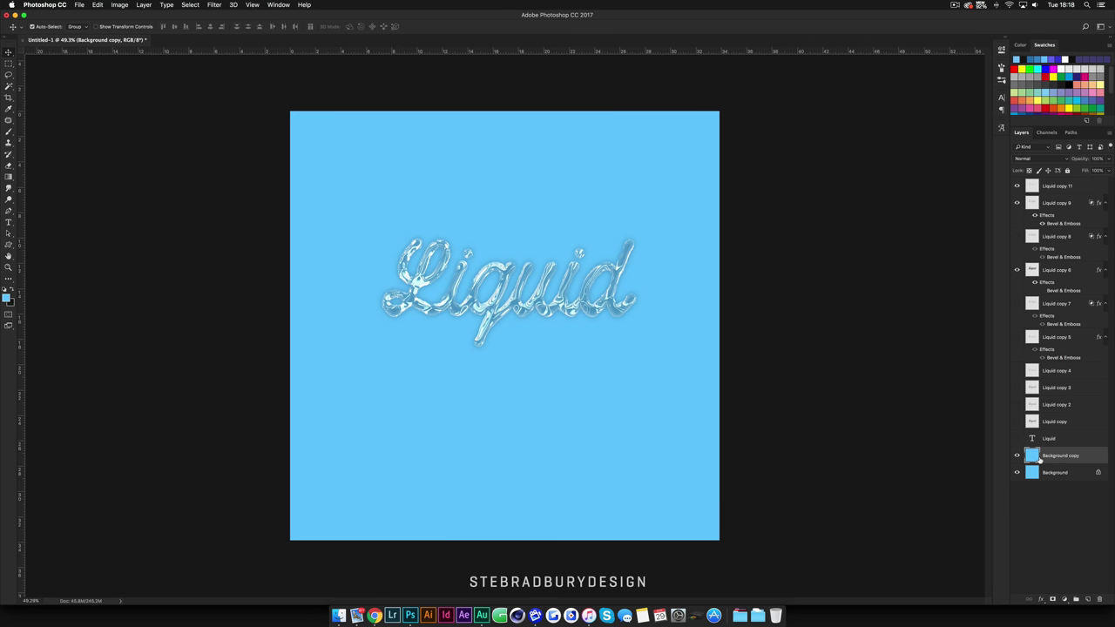
{"action": "key", "text": "super+u"}
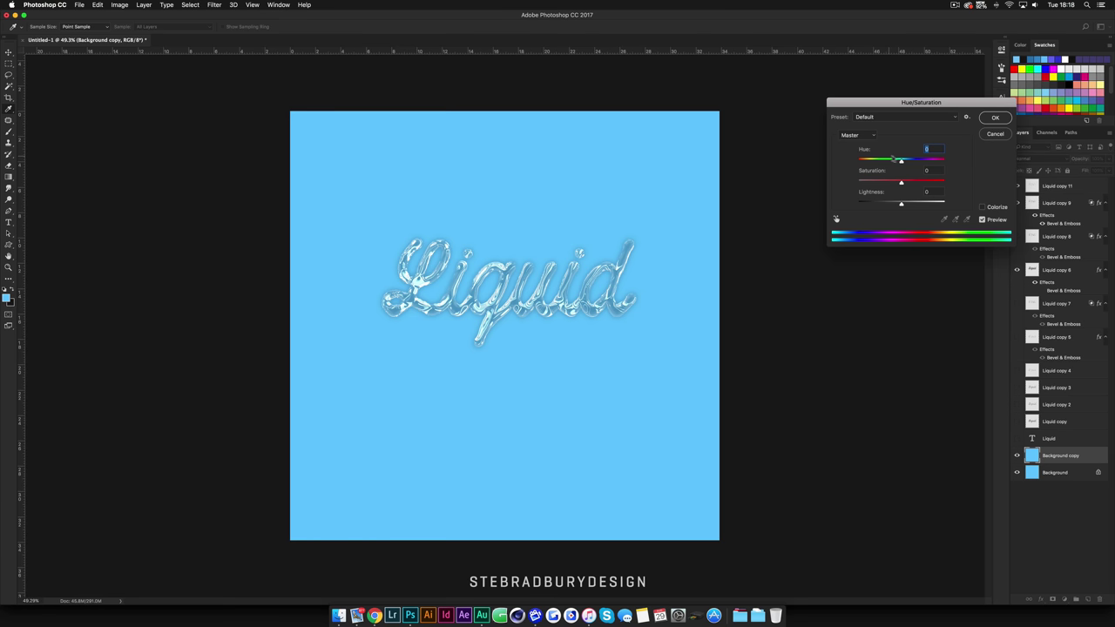
{"action": "left_click_drag", "start_coordinate": [903, 162], "coordinate": [935, 163]}
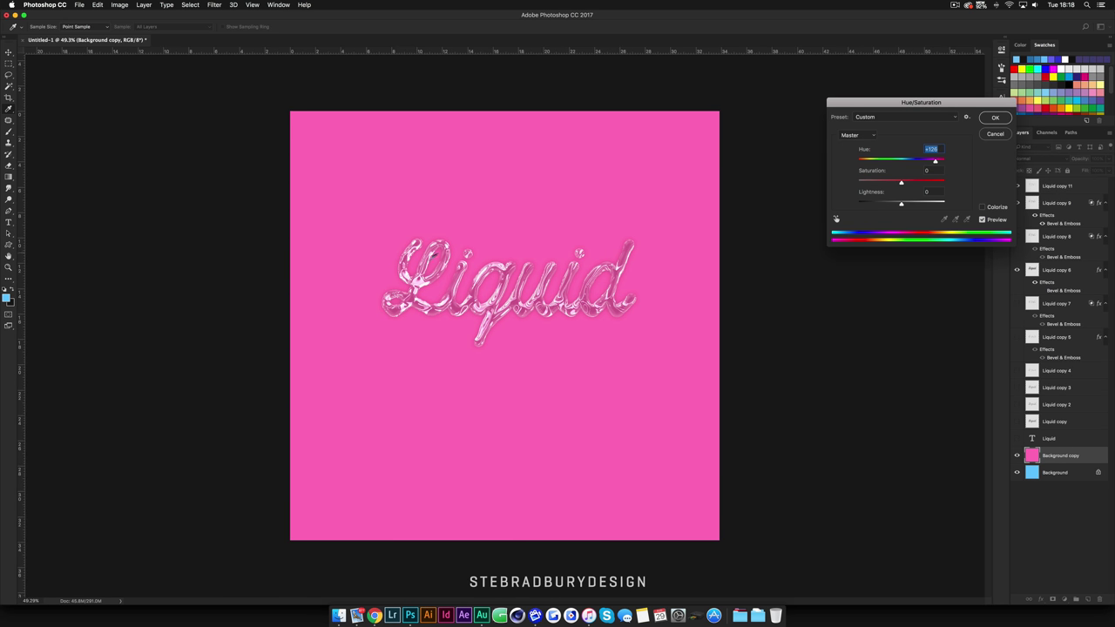
Inspect the transparent lettering up close against the pink background and apply the Hue/Saturation change
{"action": "left_click_drag", "start_coordinate": [404, 307], "coordinate": [414, 308]}
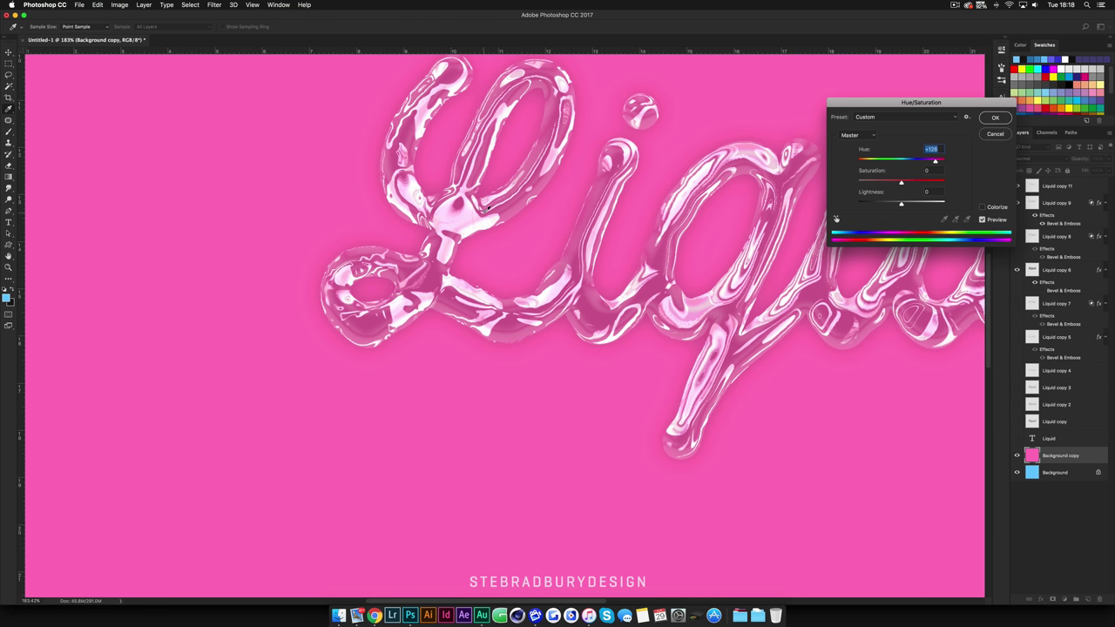
{"action": "scroll", "coordinate": [375, 247], "scroll_direction": "up", "scroll_amount": 2}
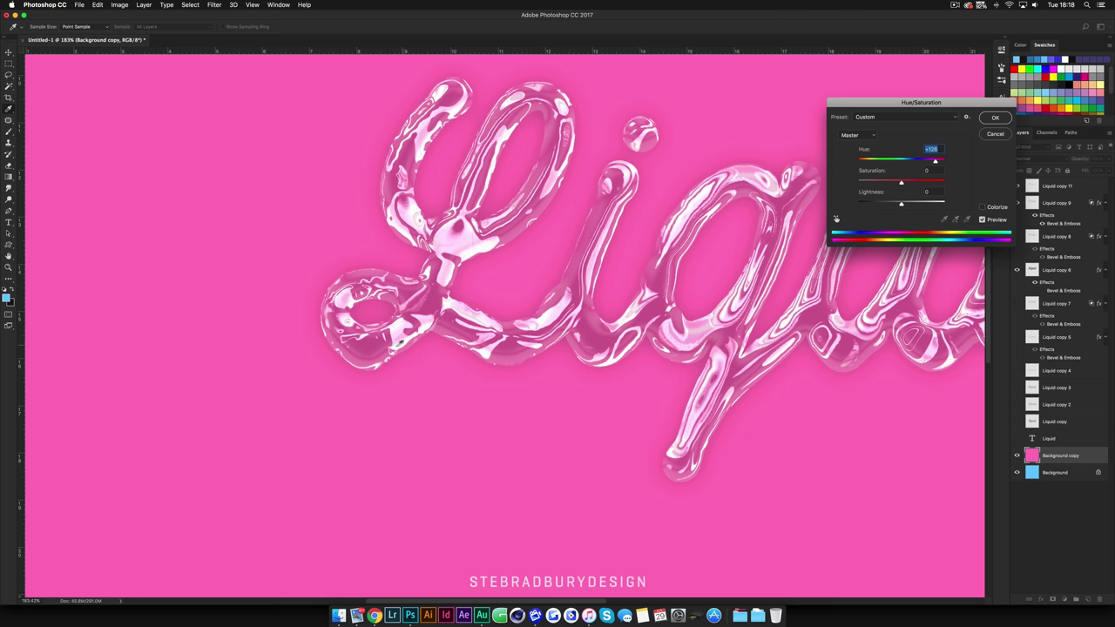
{"action": "key", "text": "alt"}
{"action": "scroll", "coordinate": [622, 251], "scroll_direction": "down", "scroll_amount": 3}
{"action": "scroll", "coordinate": [618, 240], "scroll_direction": "left", "scroll_amount": 4}
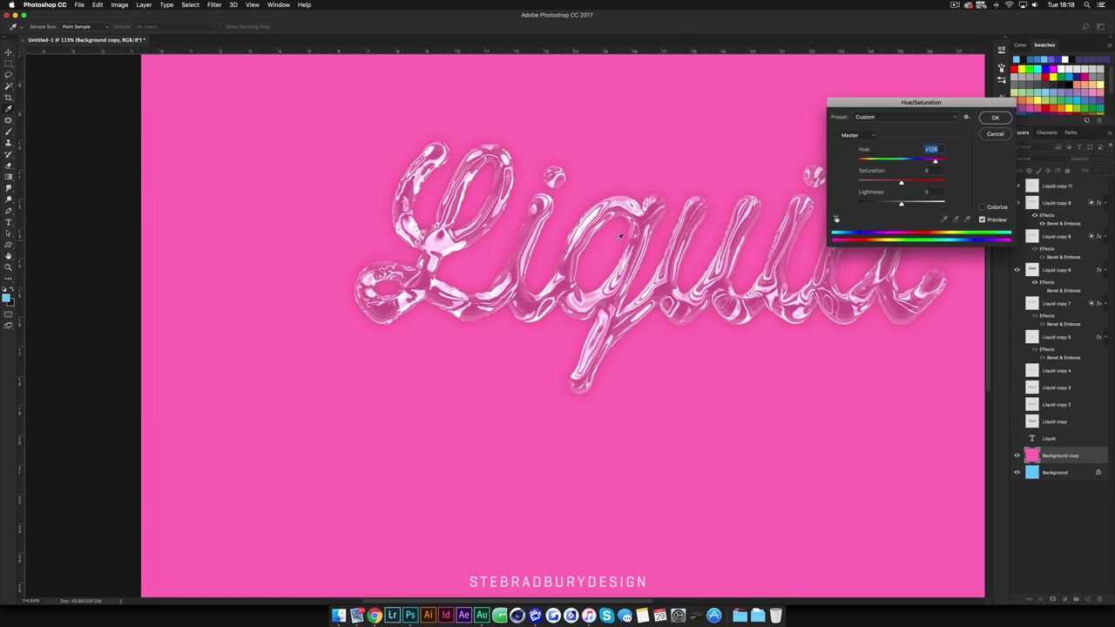
{"action": "scroll", "coordinate": [620, 235], "scroll_direction": "right", "scroll_amount": 3}
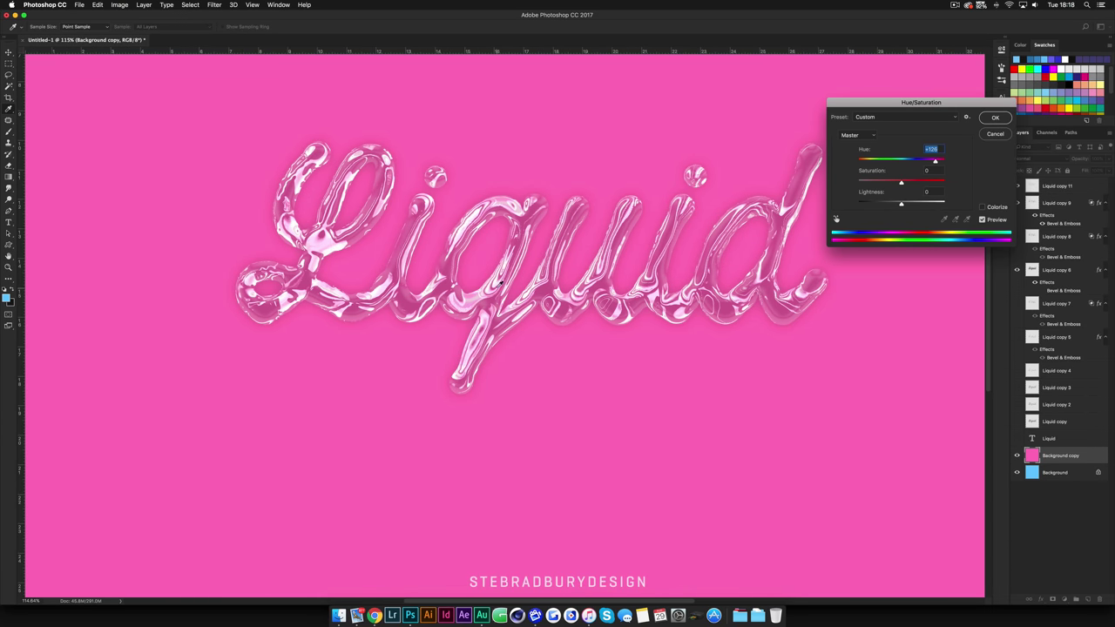
{"action": "scroll", "coordinate": [532, 279], "scroll_direction": "down", "scroll_amount": 3}
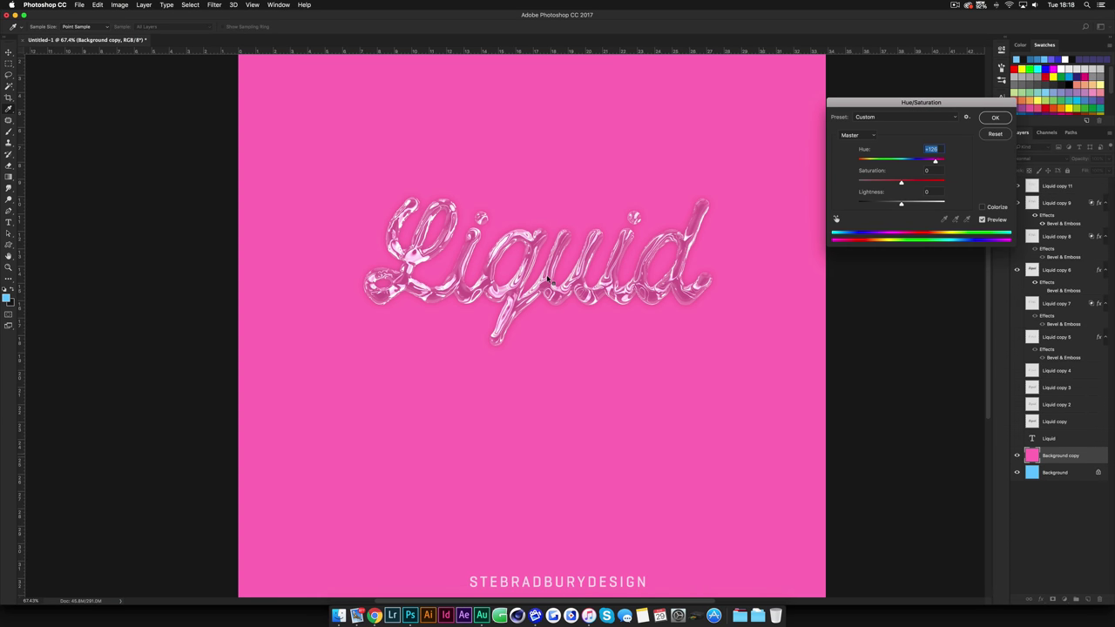
{"action": "key", "text": "Return"}
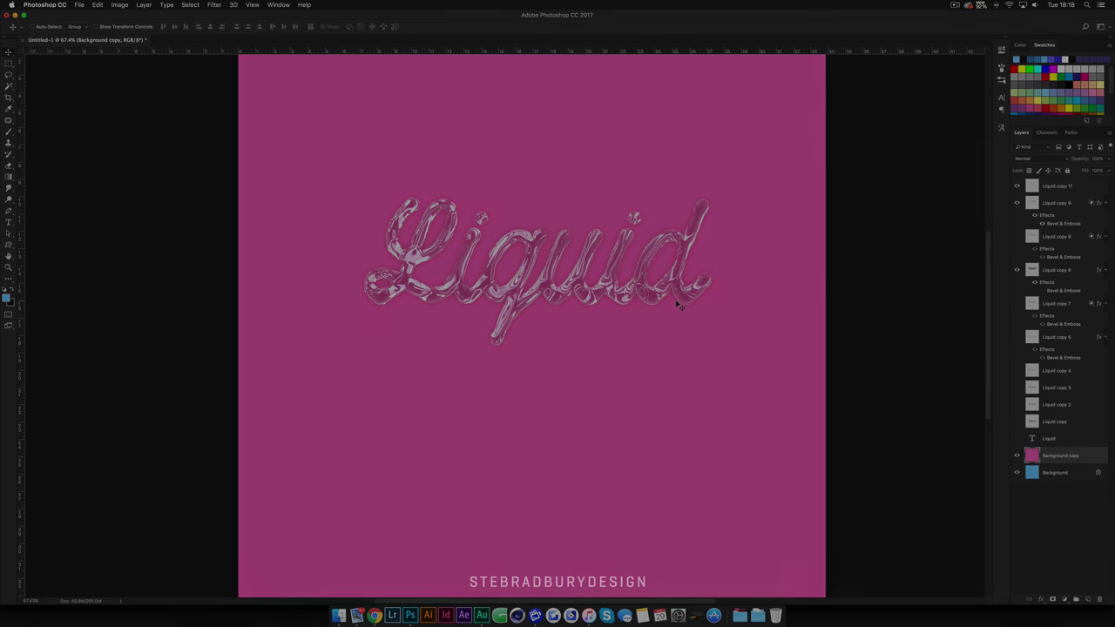
{"action": "scroll", "coordinate": [678, 305], "scroll_direction": "up", "scroll_amount": 1}
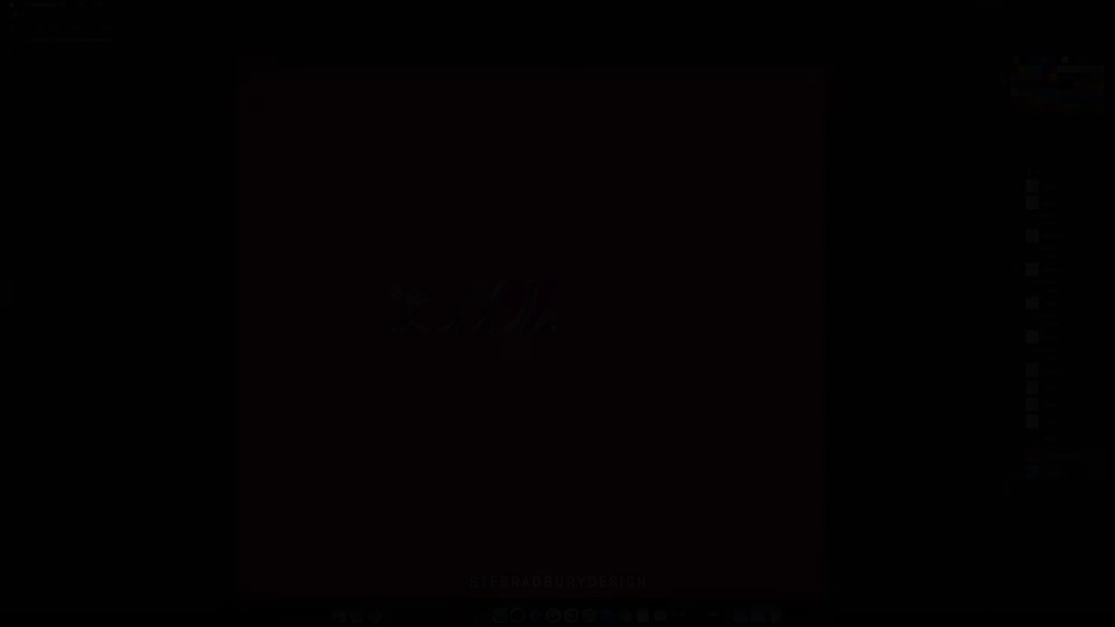